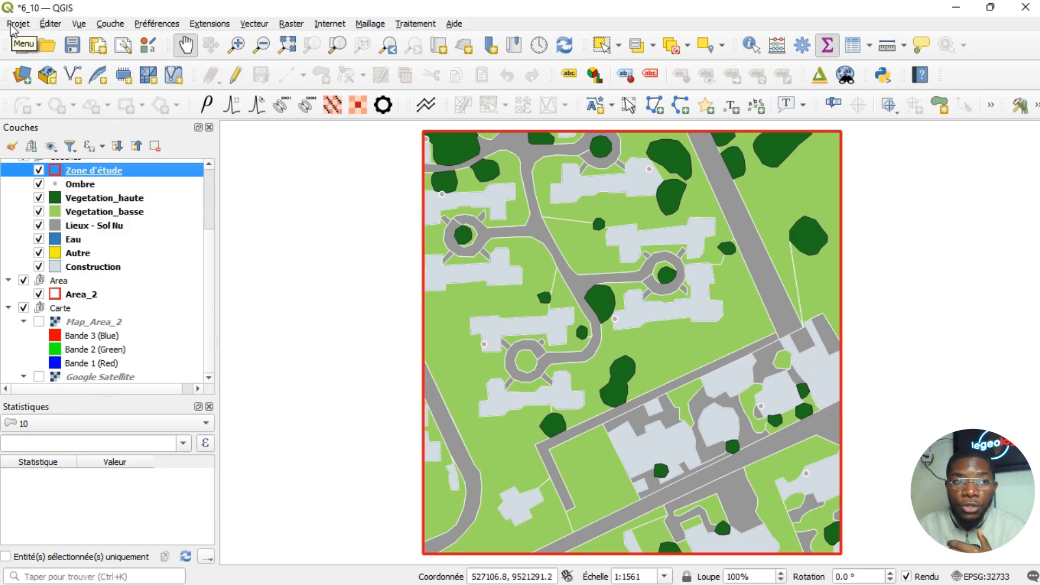
Create a new print layout titled MISE 1.
click(12, 25)
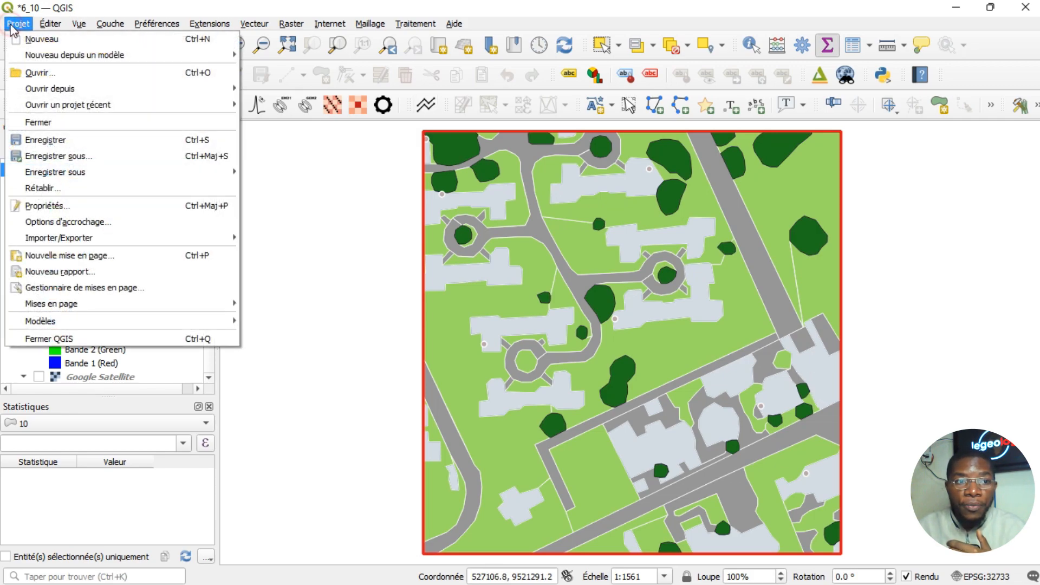
click(86, 256)
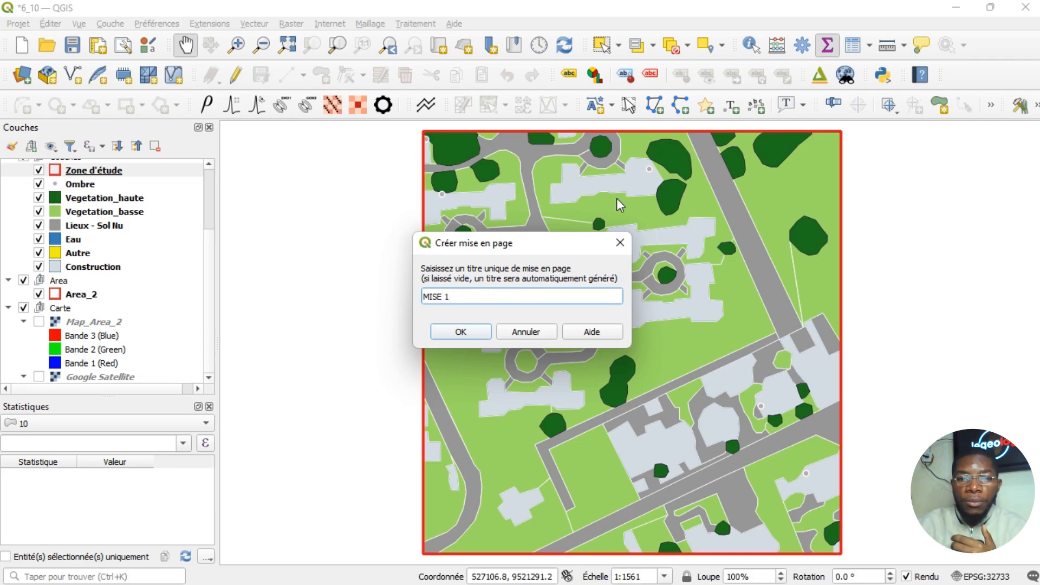
click(450, 336)
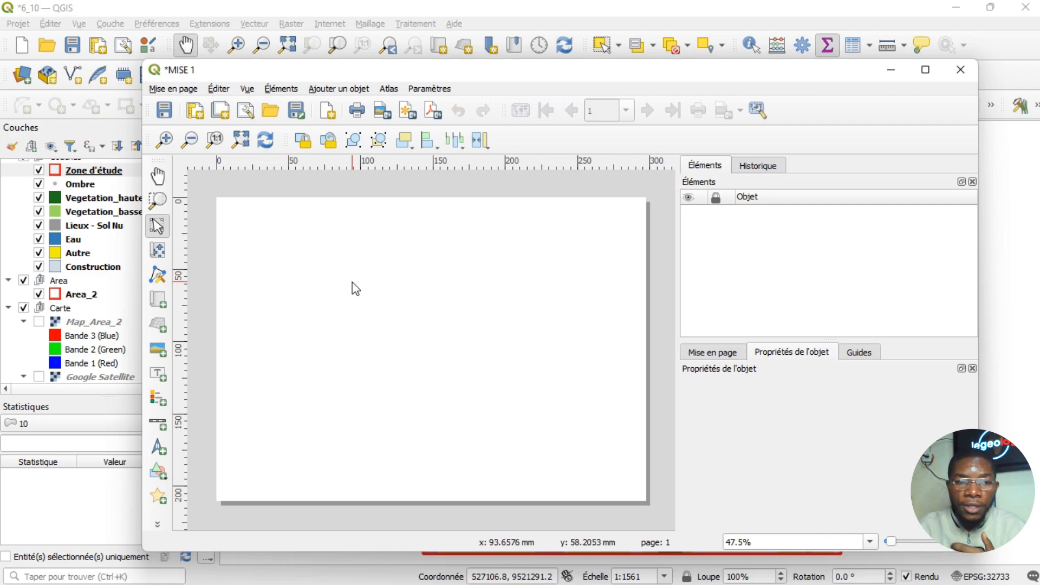
Add a map about 204 mm wide and 184 mm high, leaving free space on the page's right side.
click(154, 305)
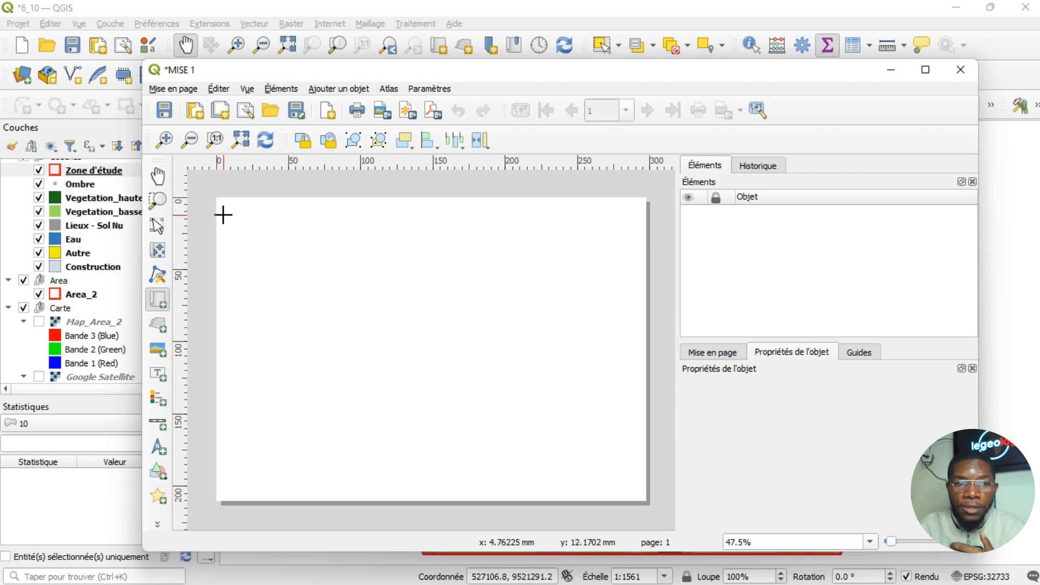
drag(232, 216, 526, 483)
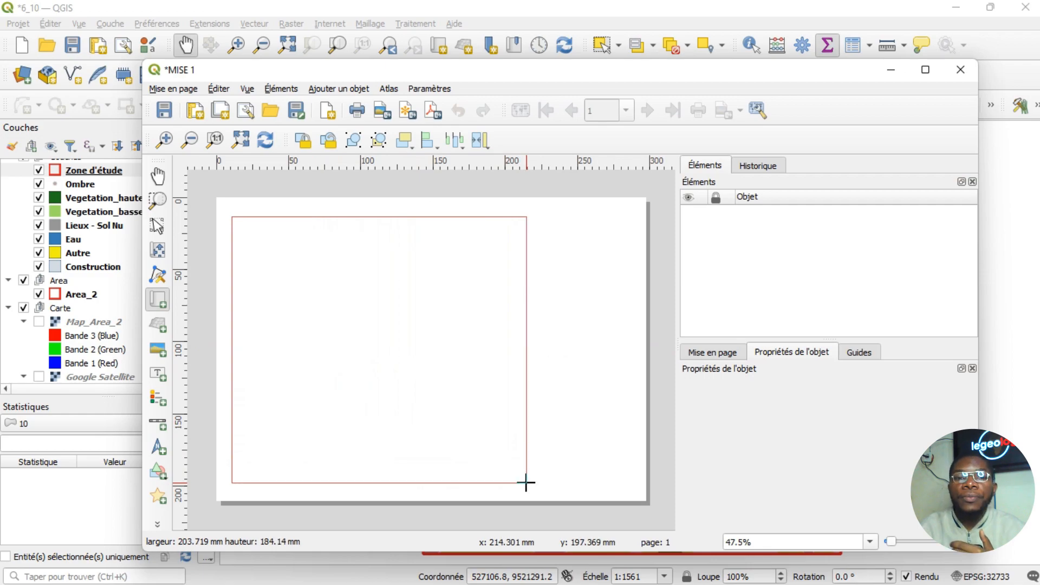
drag(526, 483, 526, 483)
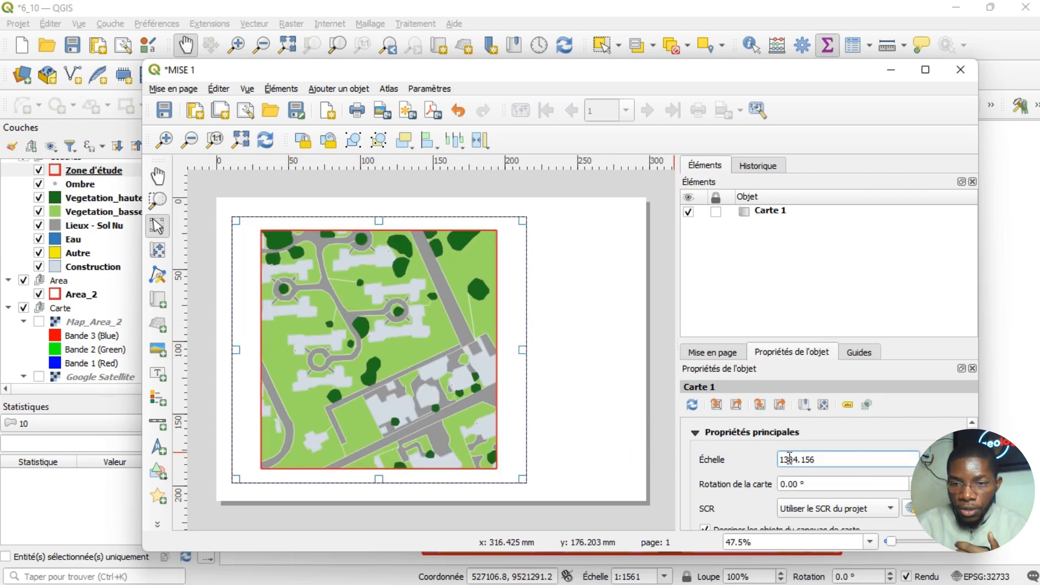
Set the layout map's scale to 1284.156.
key(BackSpace)
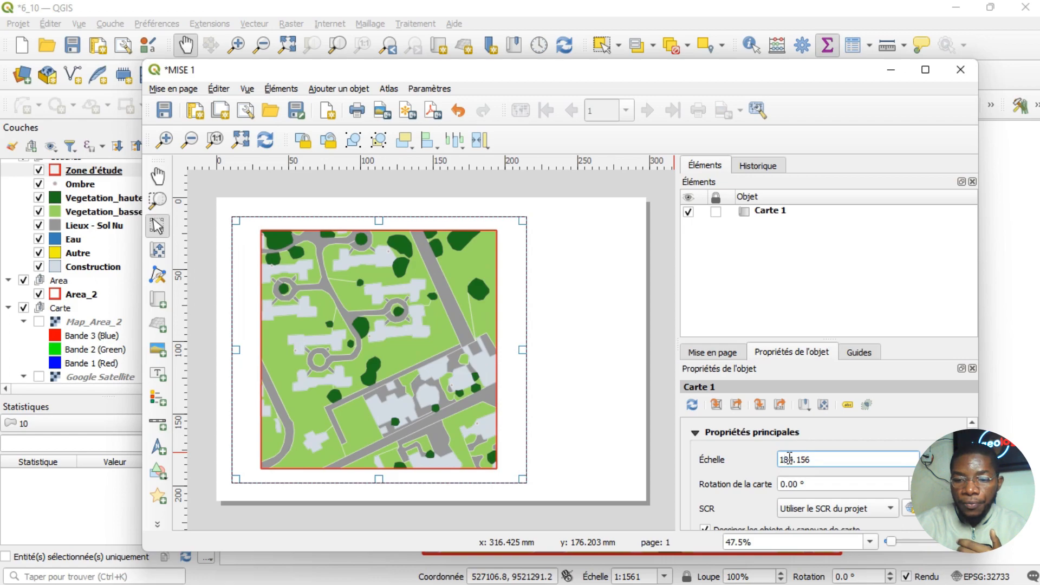
text(2)
key(Return)
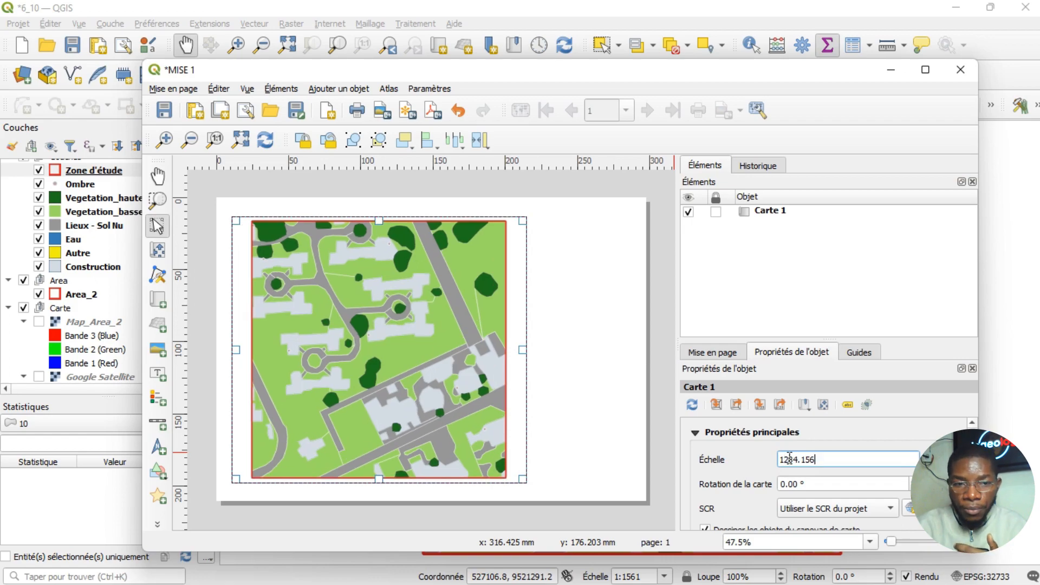
click(572, 353)
click(428, 342)
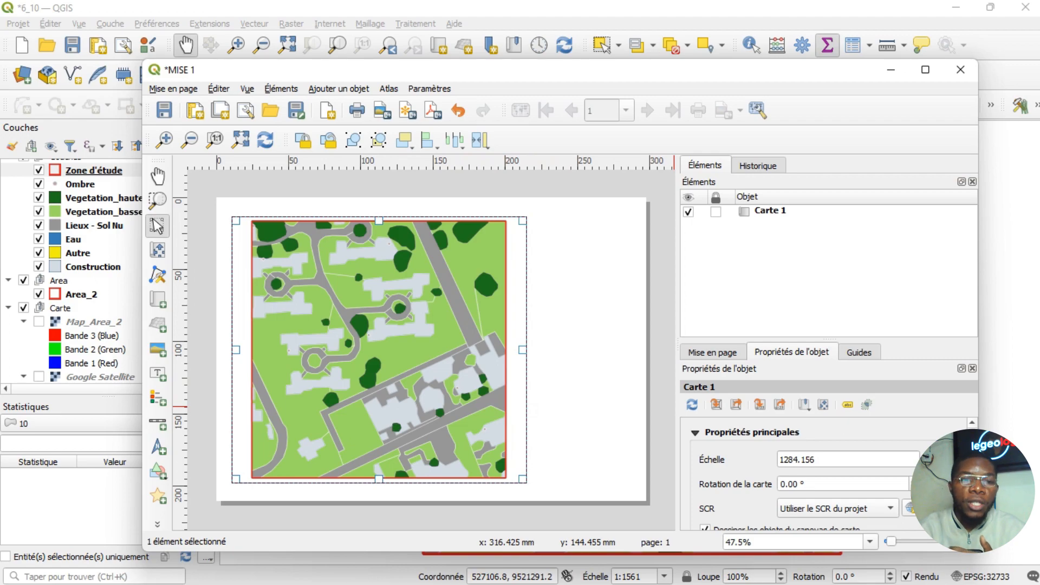
Add a small north arrow inside the map's upper-right corner and adjust its placement slightly.
click(157, 447)
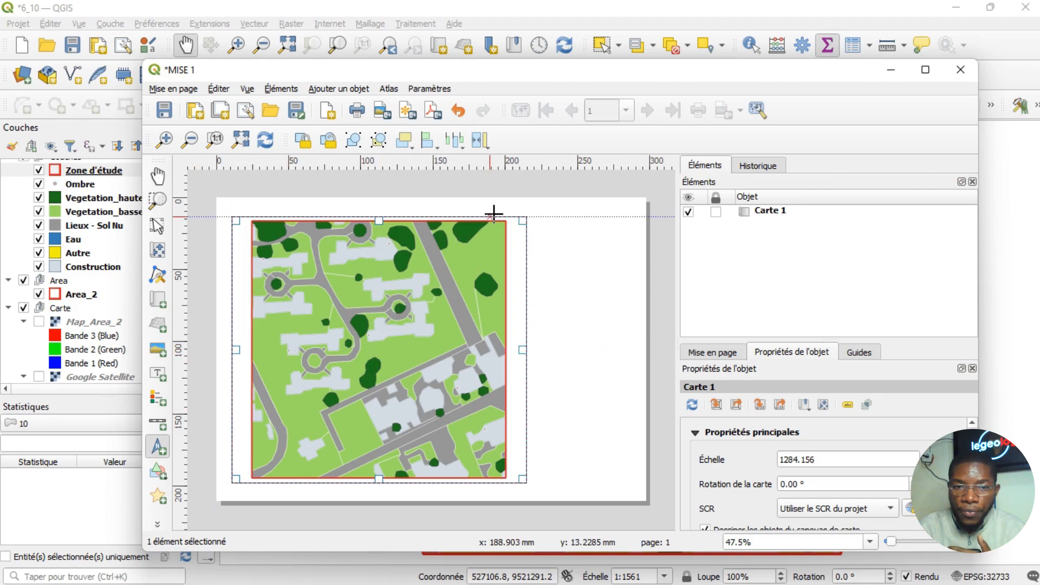
drag(475, 228, 500, 255)
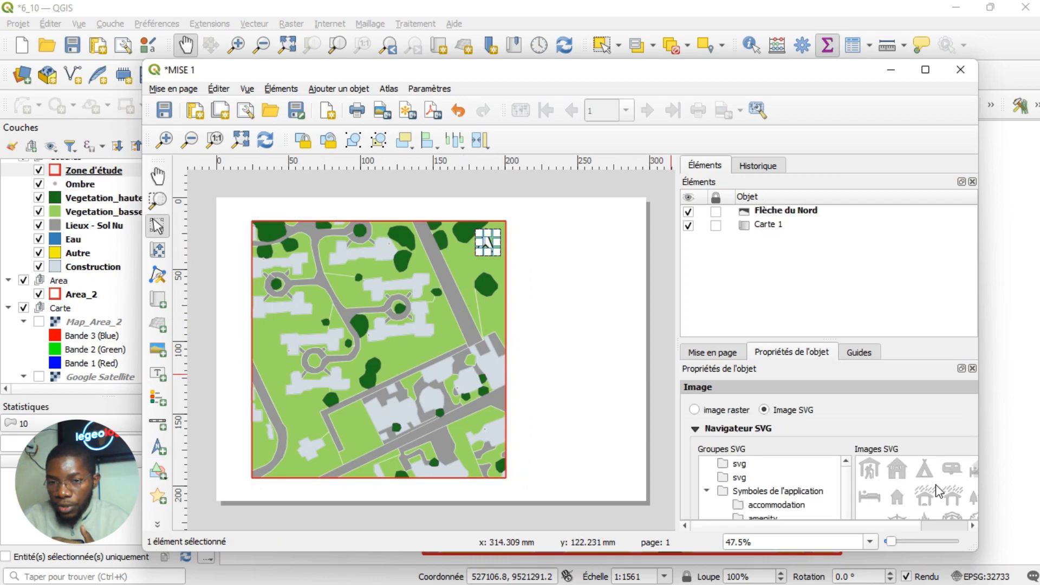
scroll(935, 484, down, 5)
scroll(935, 484, down, 3)
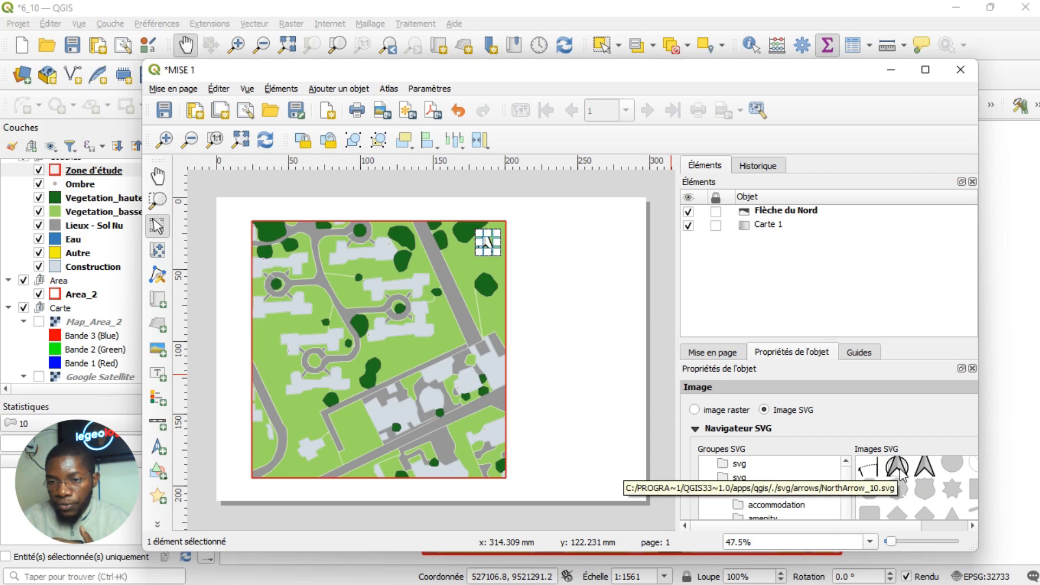
scroll(903, 475, up, 1)
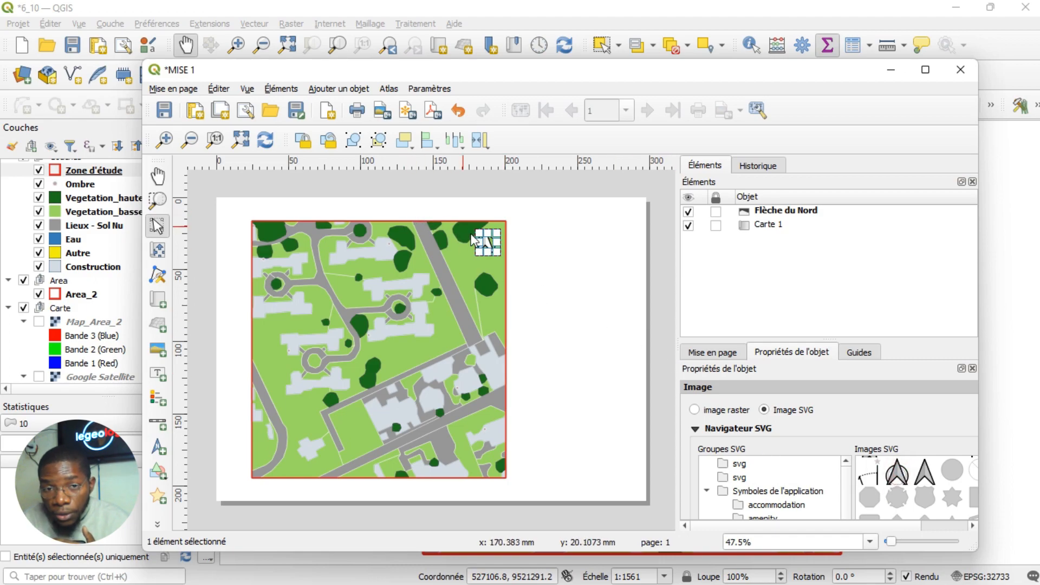
mouse_move(479, 252)
mouse_down()
mouse_move(497, 235)
mouse_move(489, 241)
mouse_up()
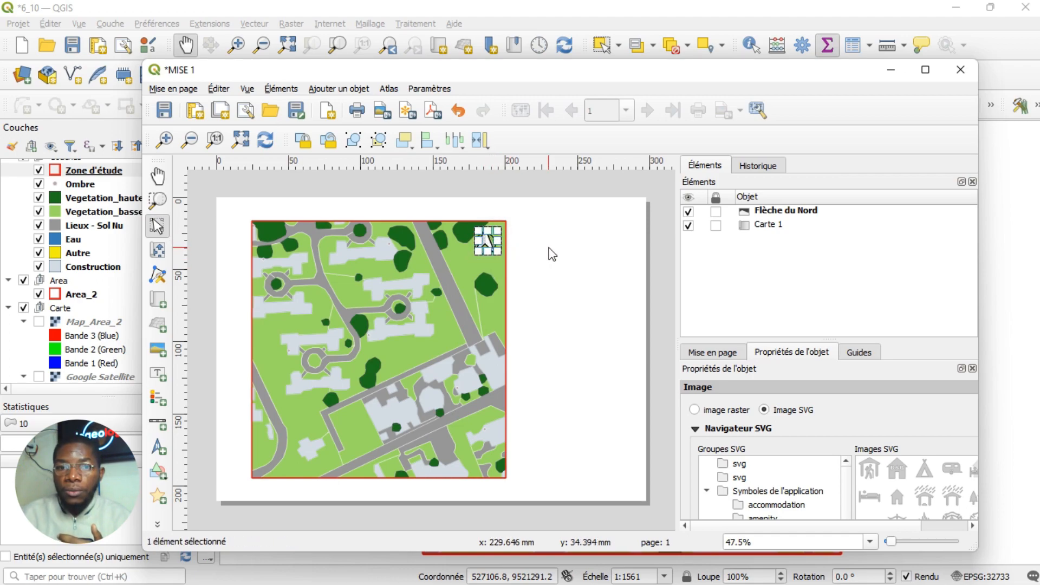
click(550, 250)
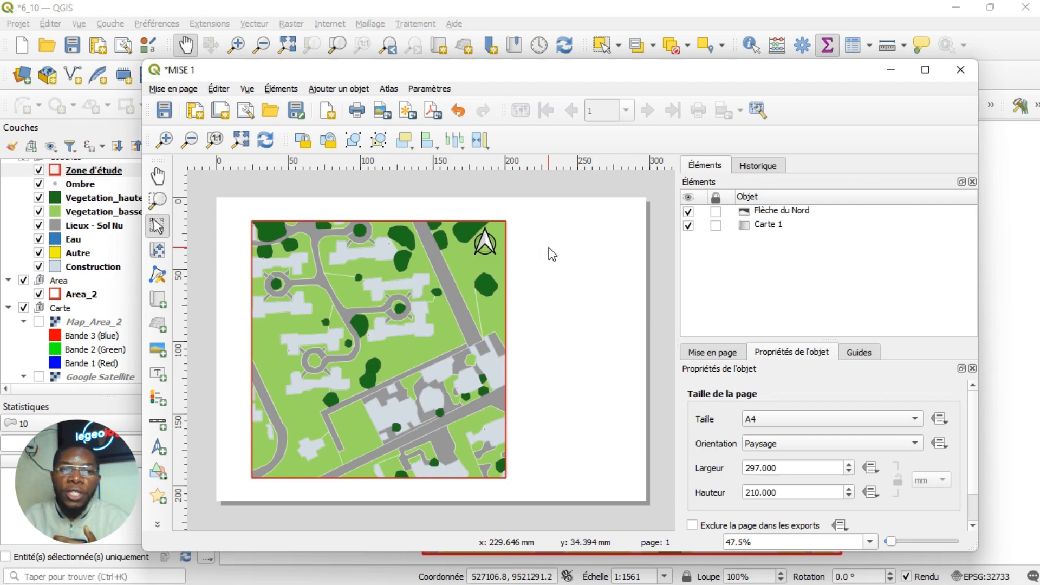
Add a legend in the free space to the right of the map and move it up near the page's top.
click(154, 400)
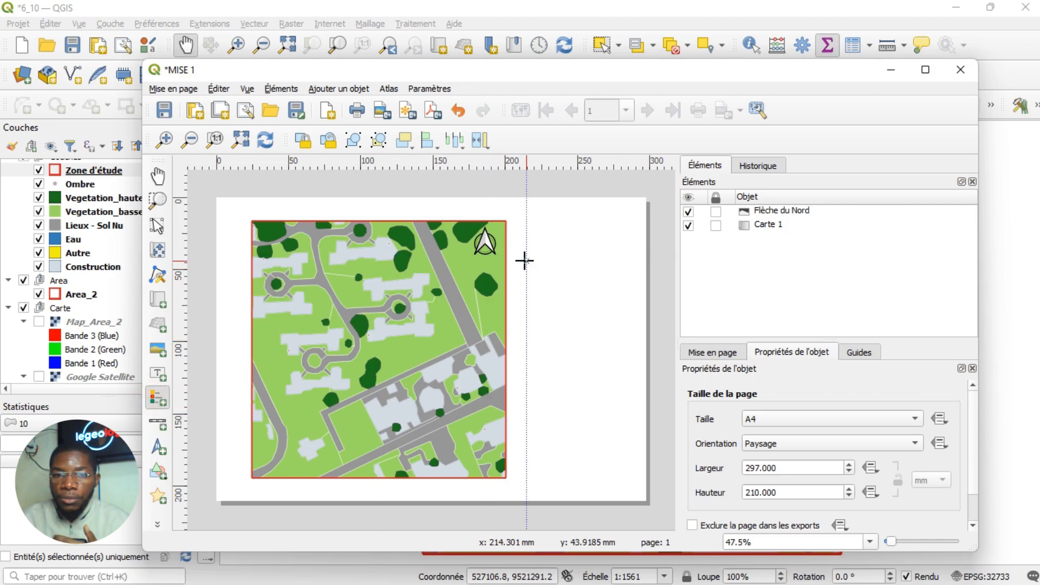
drag(526, 311, 627, 432)
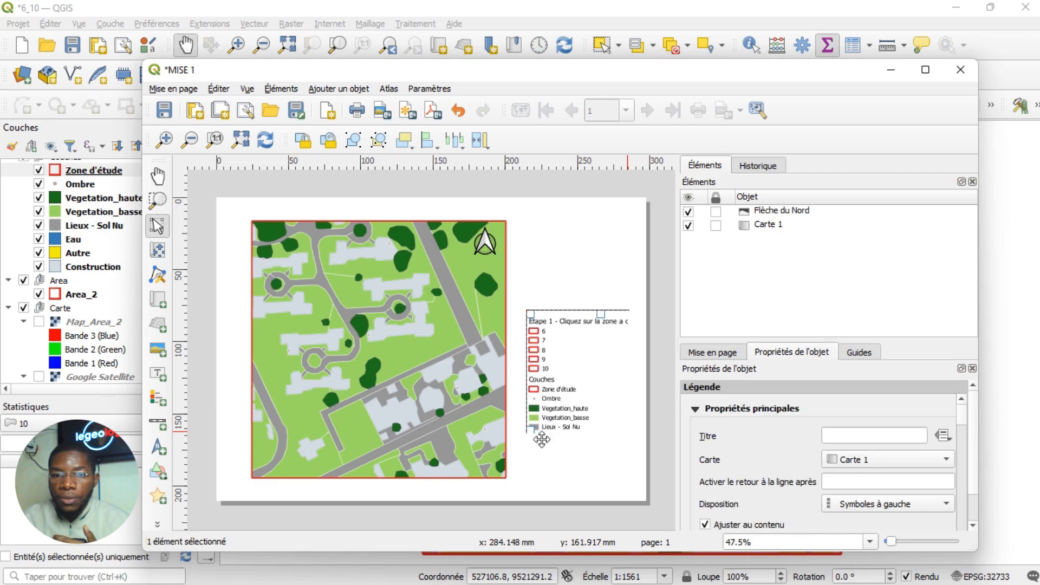
drag(541, 438, 551, 367)
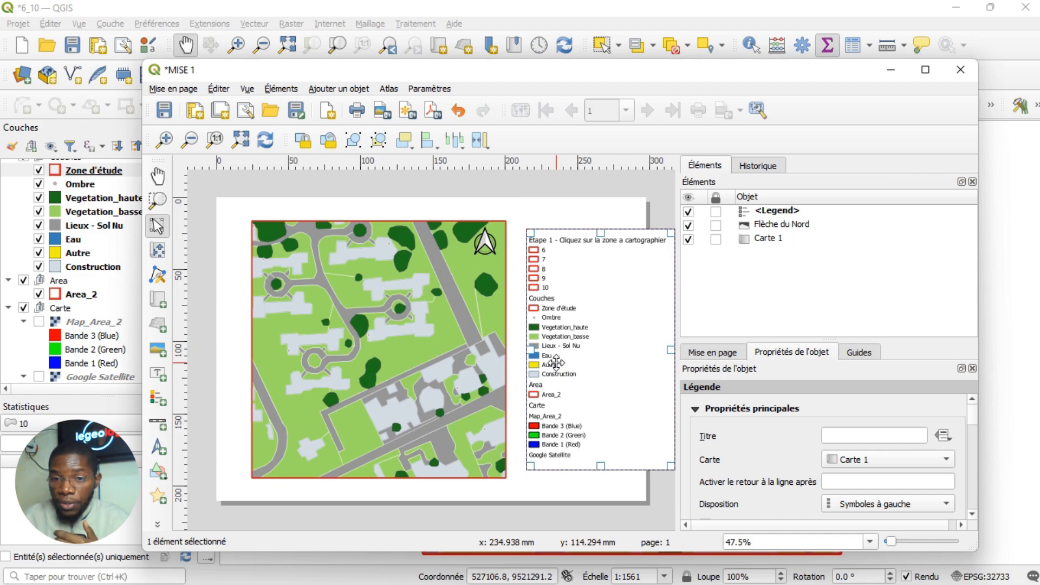
Set the legend's title to "Légende".
click(770, 211)
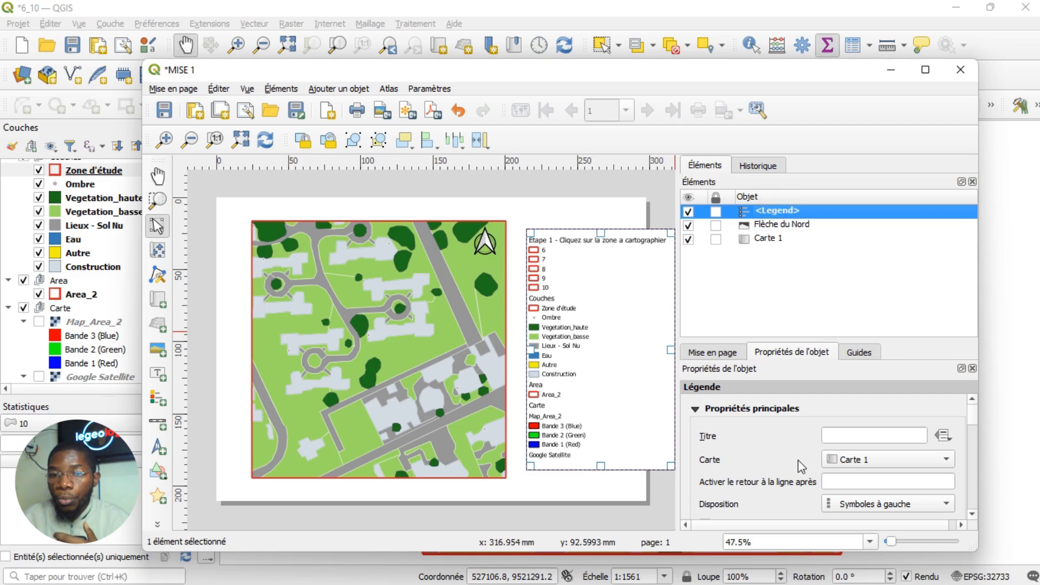
click(879, 435)
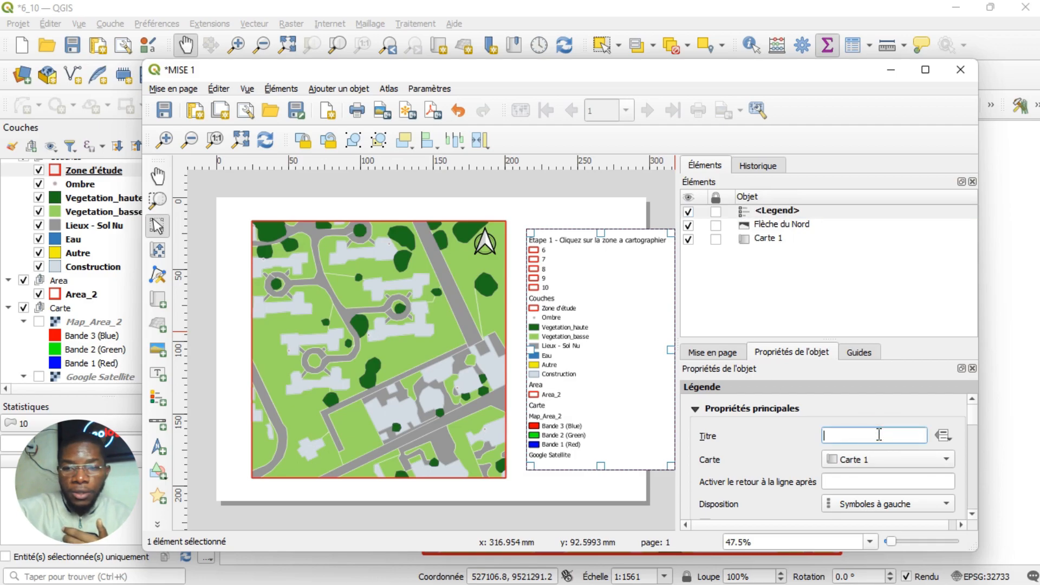
text(I)
key(BackSpace)
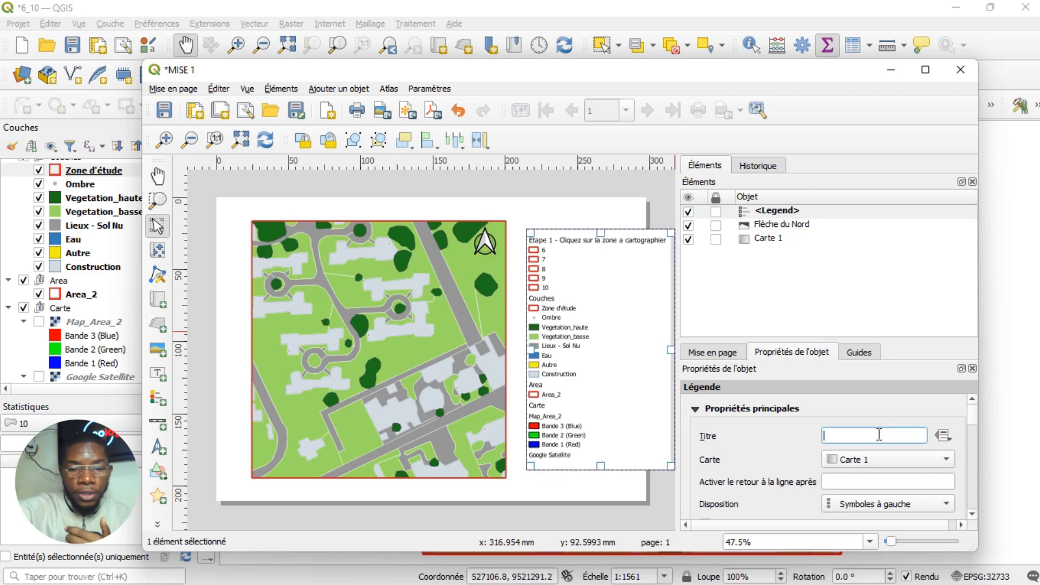
text(Légende)
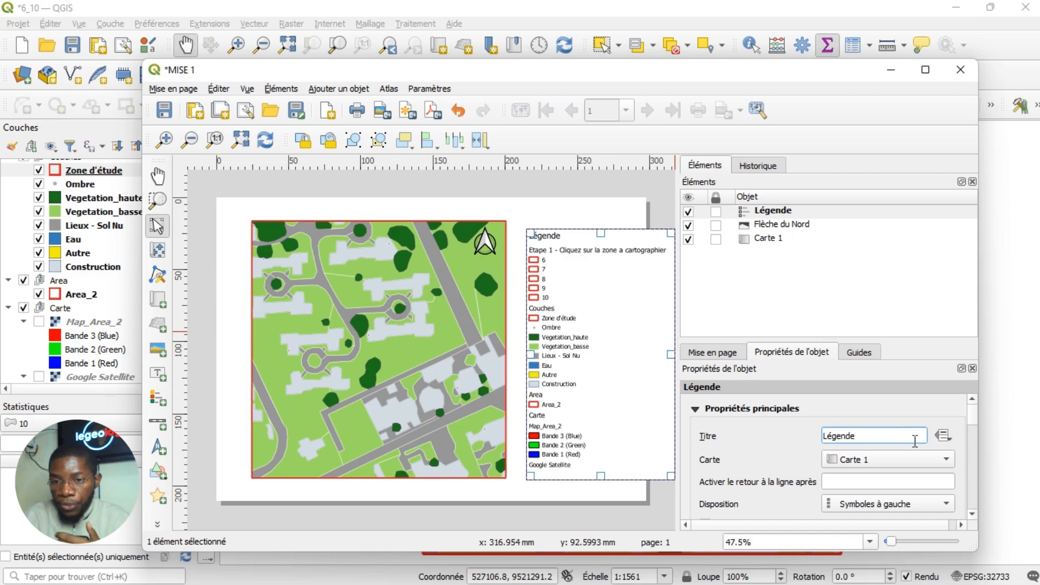
Restrict the legend to items inside linked maps and move it slightly lower beside the map.
scroll(727, 467, down, 1)
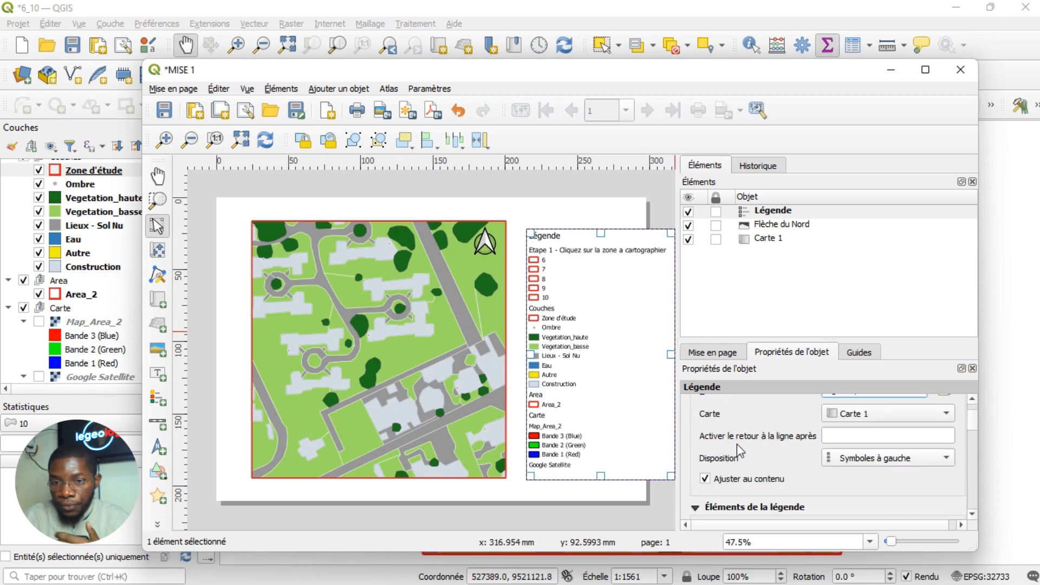
scroll(738, 443, down, 3)
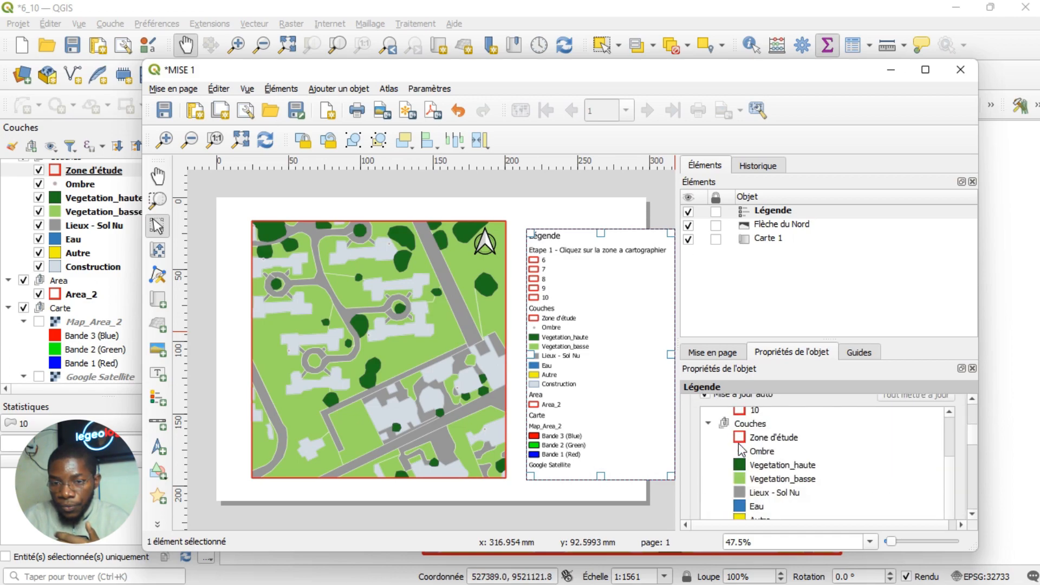
scroll(740, 449, down, 5)
scroll(740, 448, up, 2)
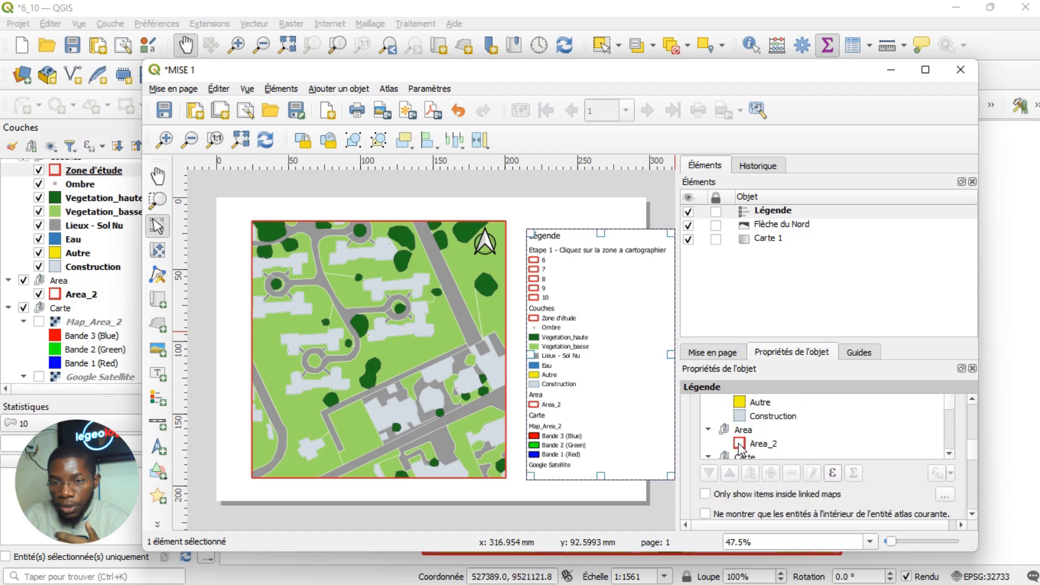
scroll(894, 493, down, 2)
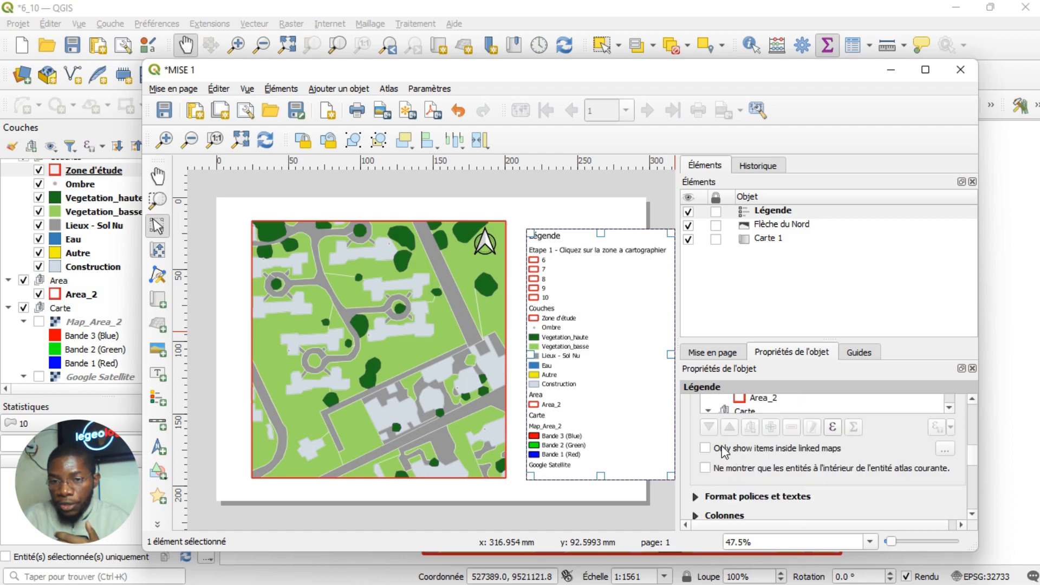
click(705, 449)
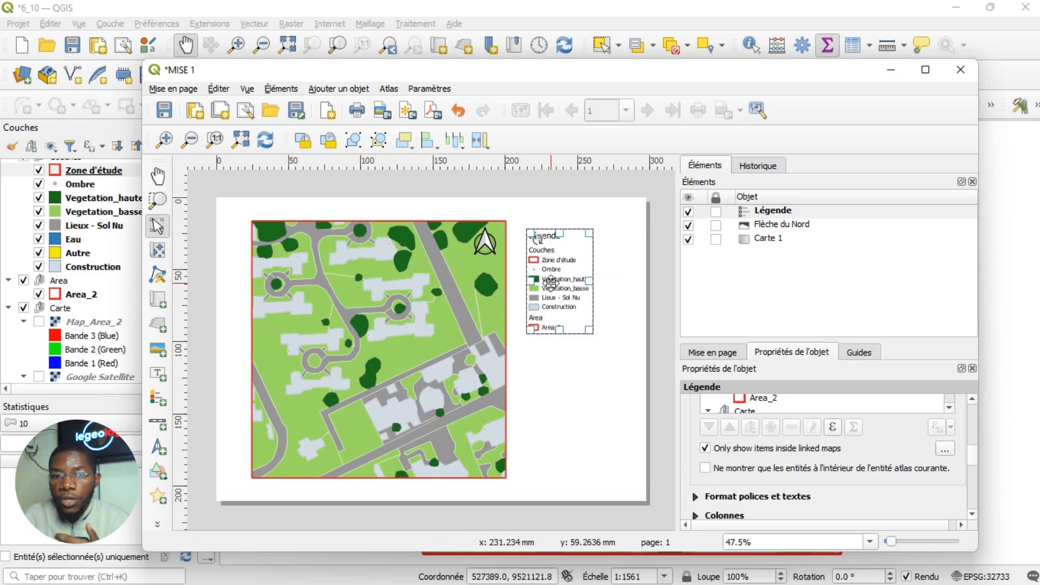
drag(551, 282, 544, 328)
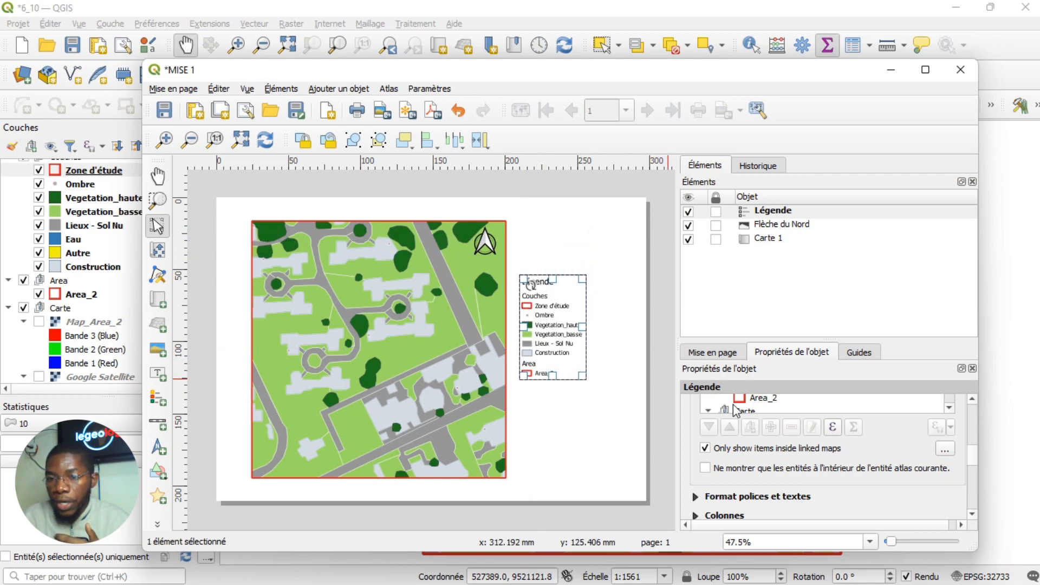
Set the legend title's font size to 18 points.
mouse_move(976, 456)
mouse_down()
mouse_move(975, 442)
mouse_move(973, 463)
mouse_up()
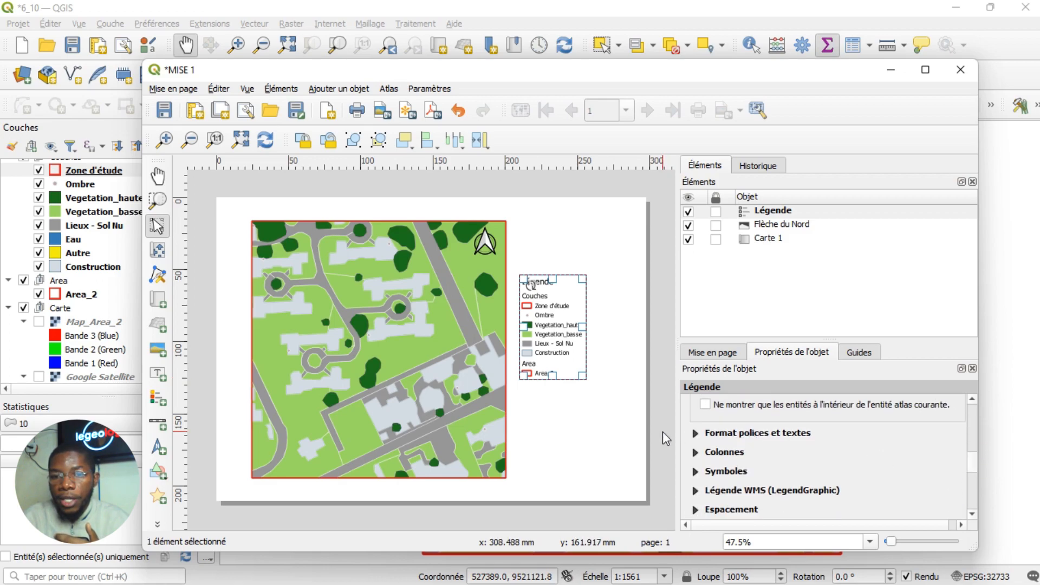
click(696, 434)
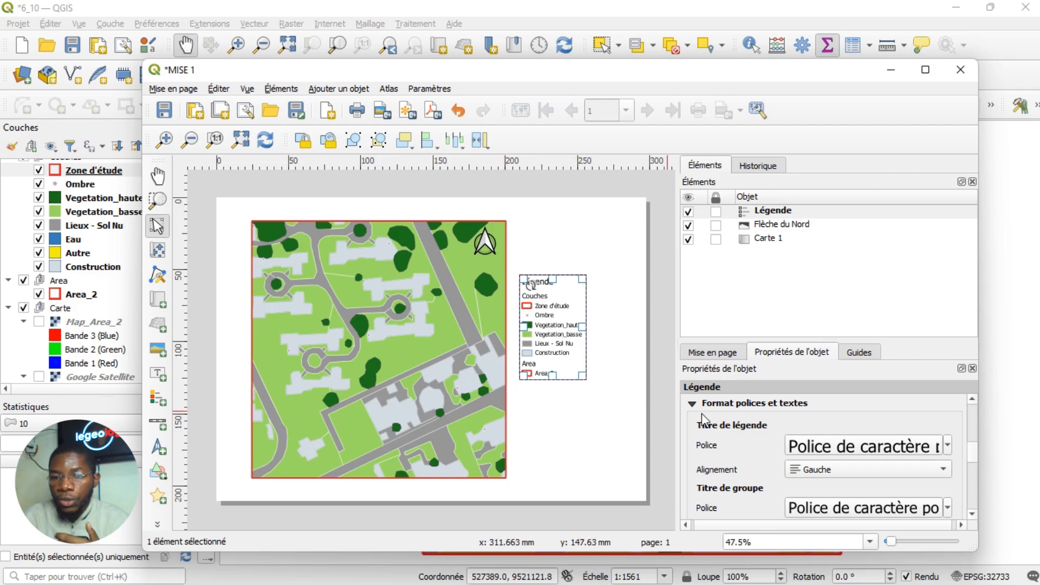
click(947, 445)
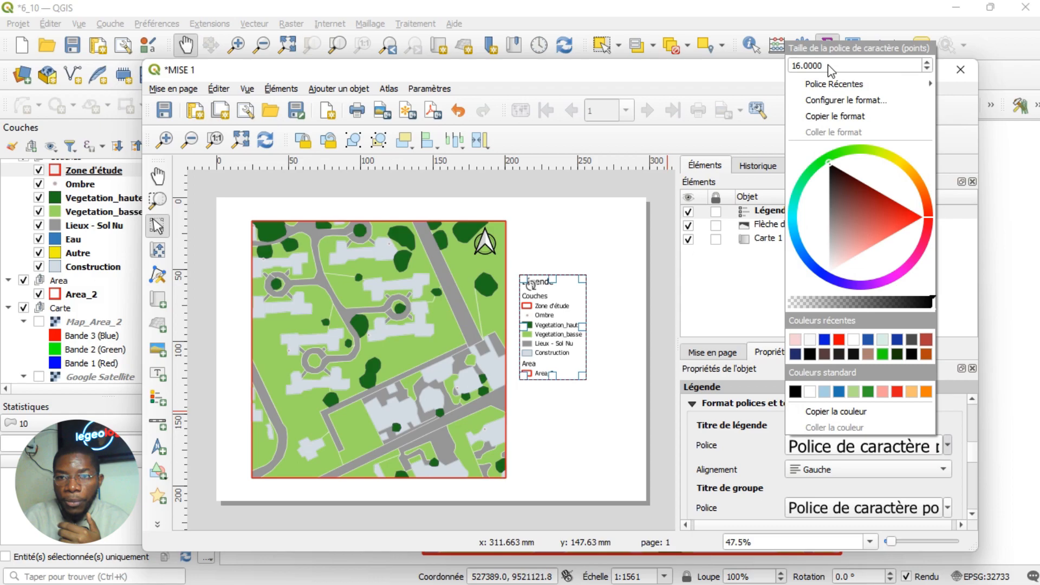
drag(827, 64, 757, 65)
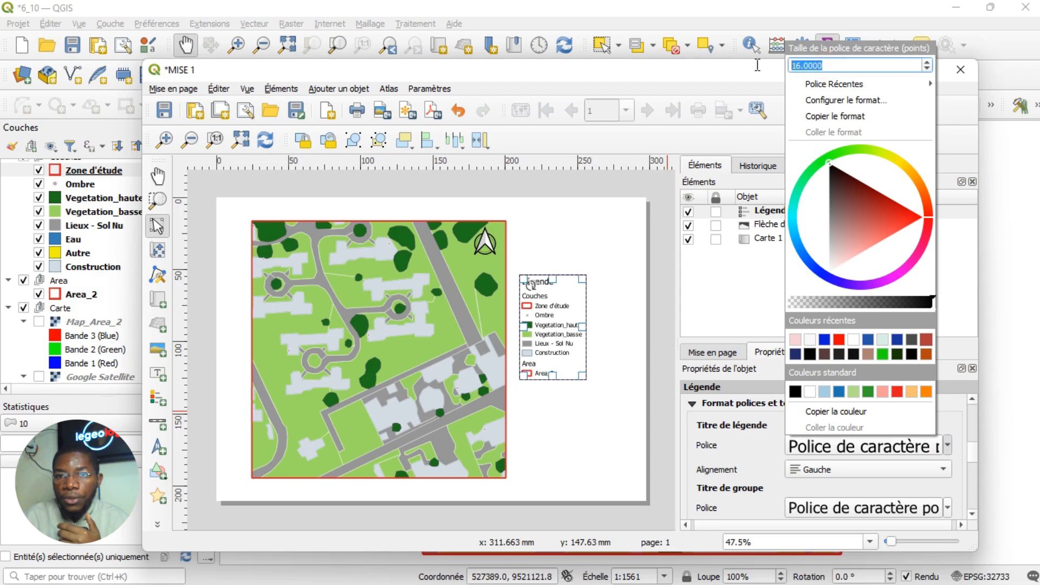
click(800, 65)
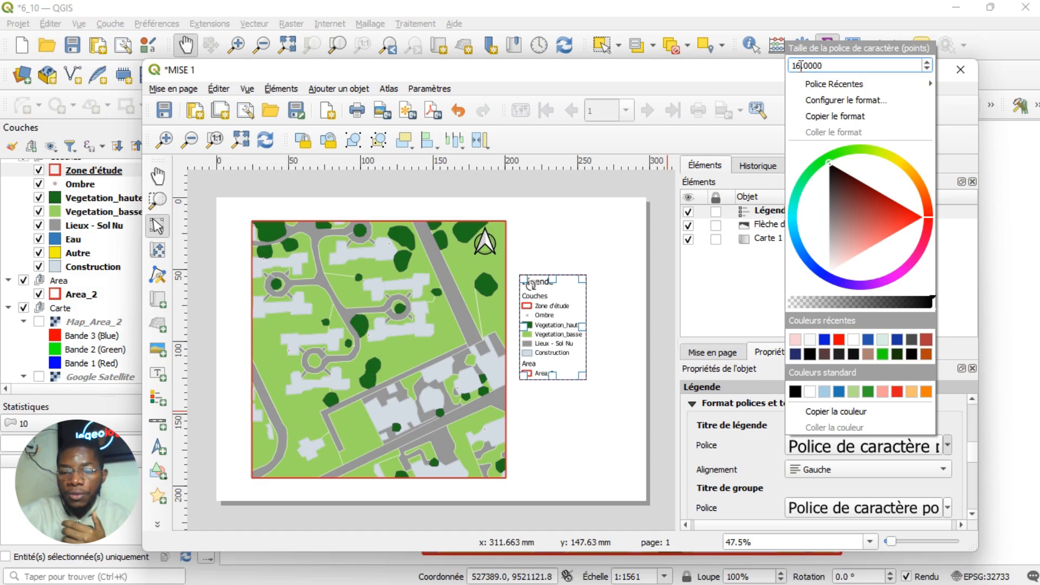
key(BackSpace)
key(BackSpace)
text(18)
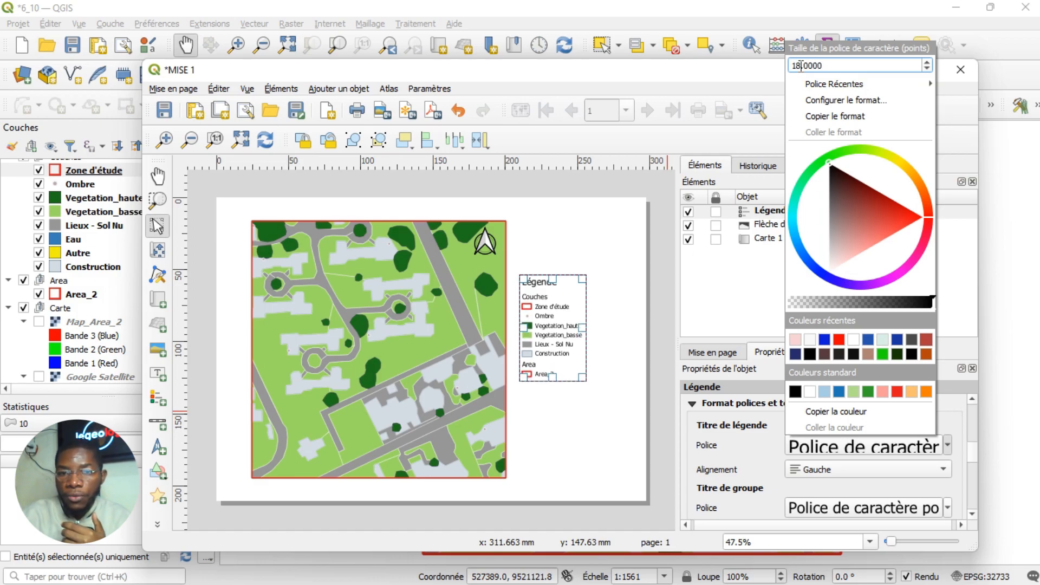
key(Return)
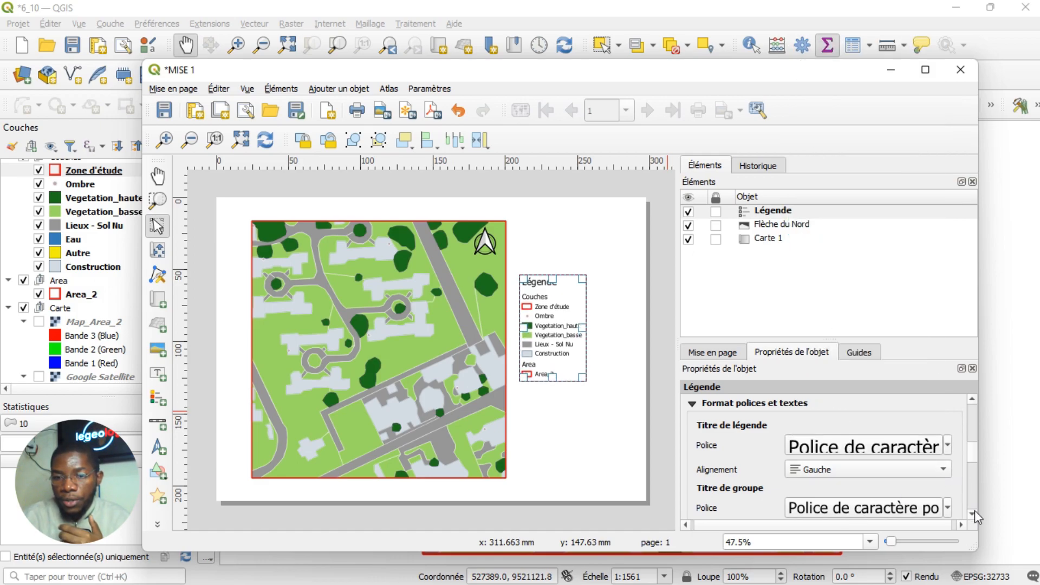
Increase the font size of the legend's group titles.
scroll(974, 511, down, 3)
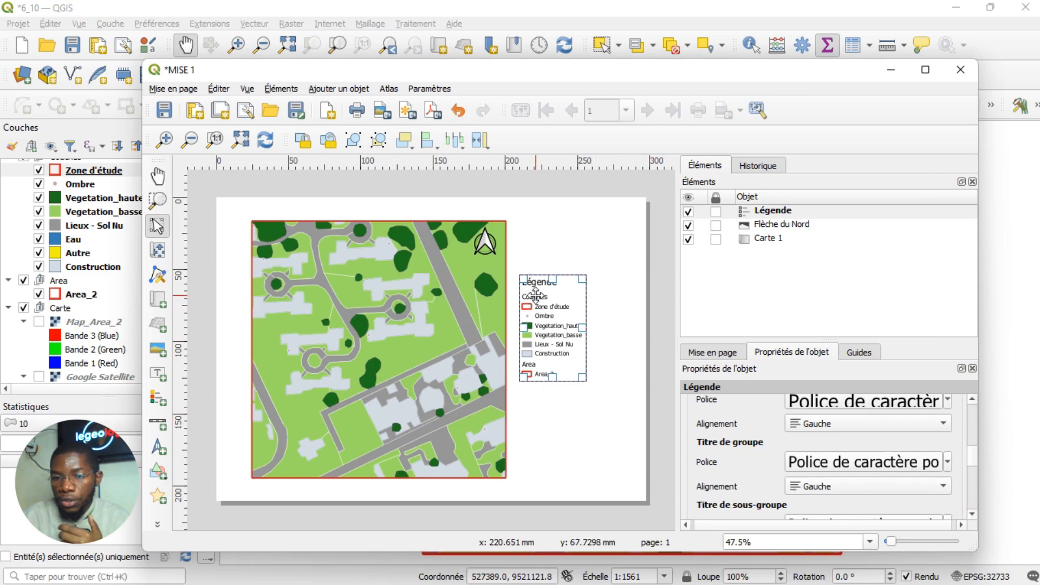
click(947, 461)
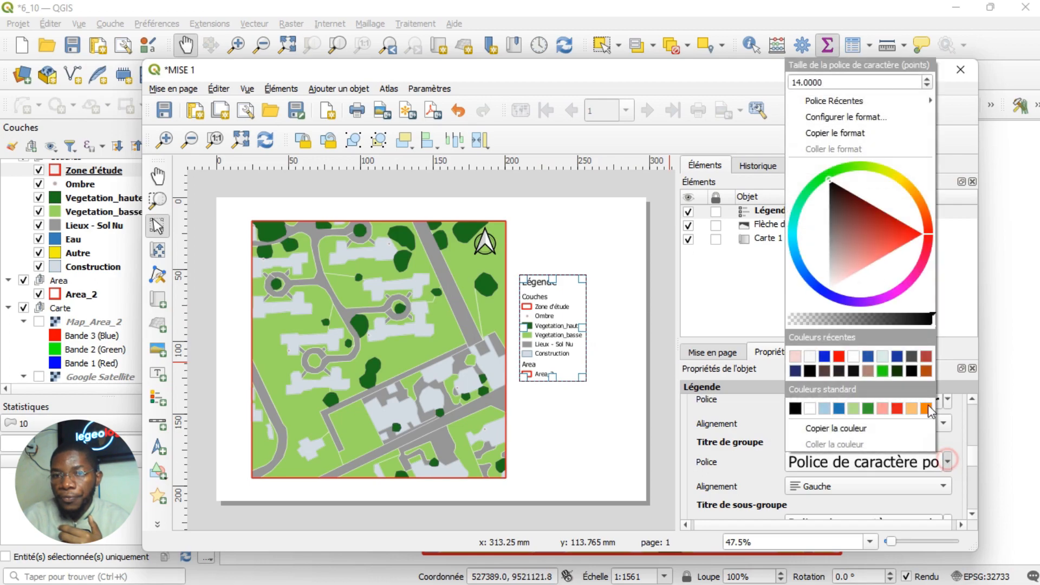
click(798, 82)
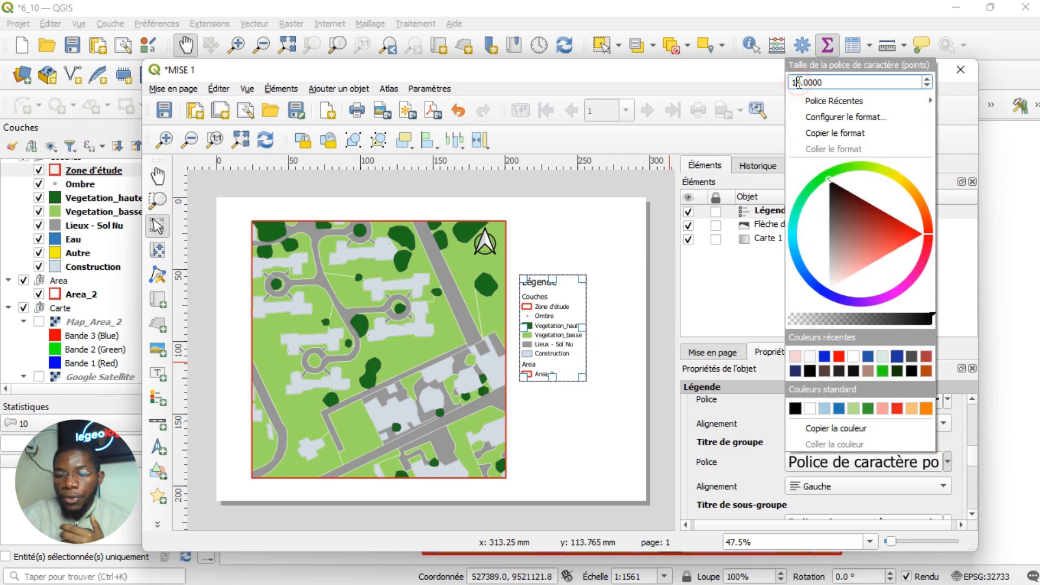
key(Delete)
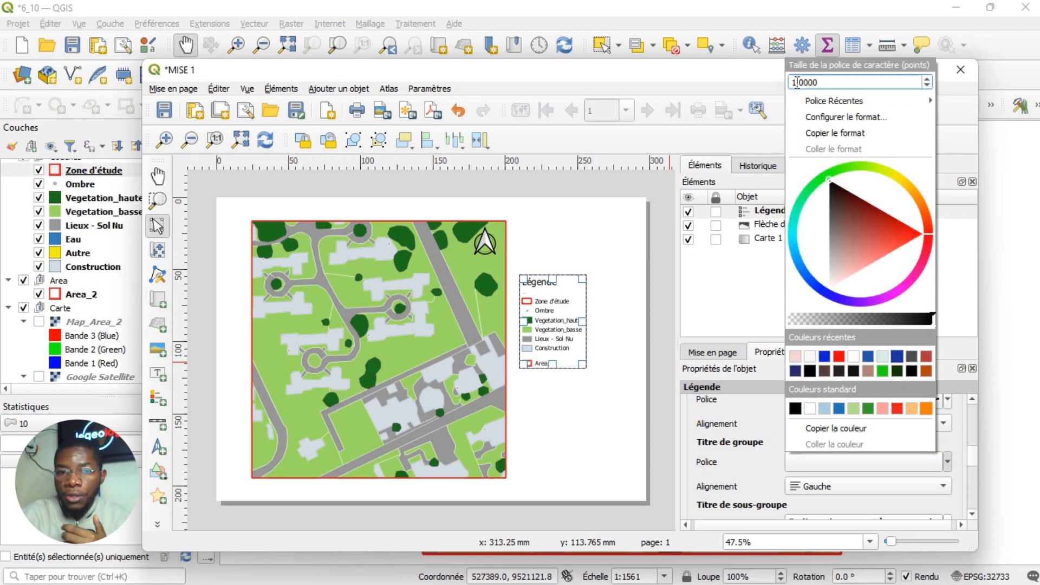
text(4)
key(Return)
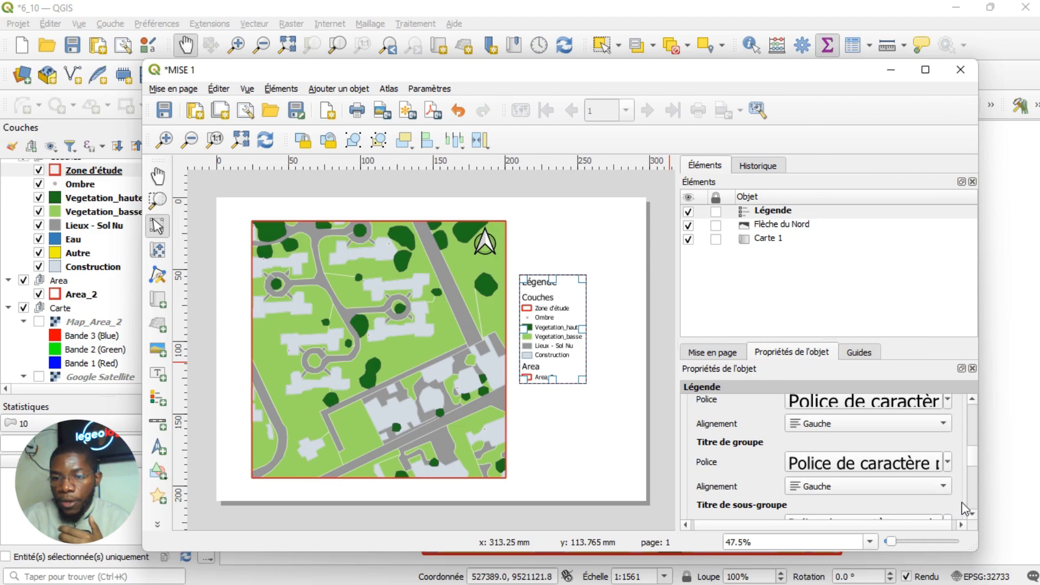
Set the font size of the legend's item labels to 14 points.
scroll(976, 514, down, 5)
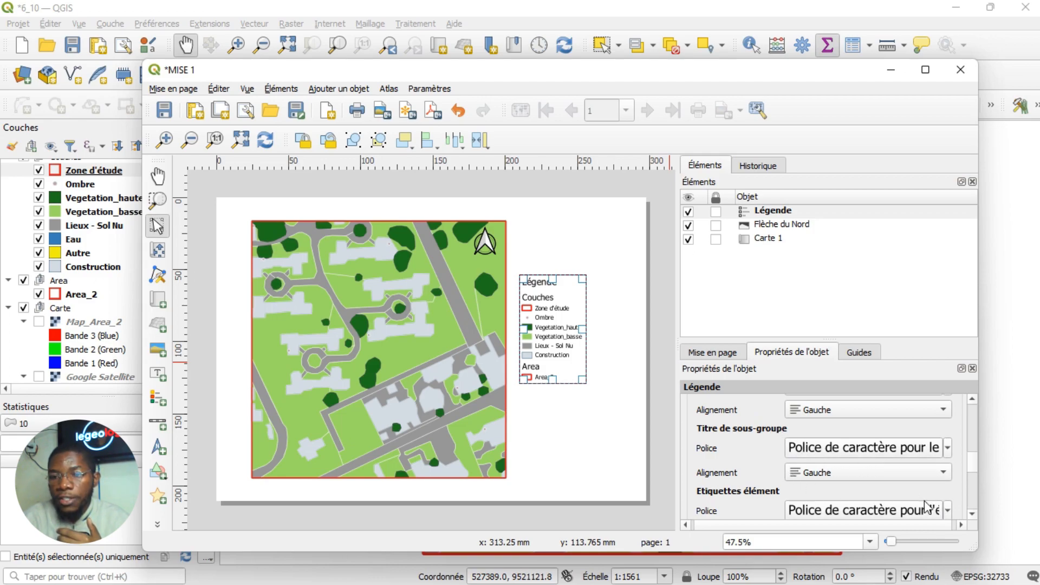
click(972, 514)
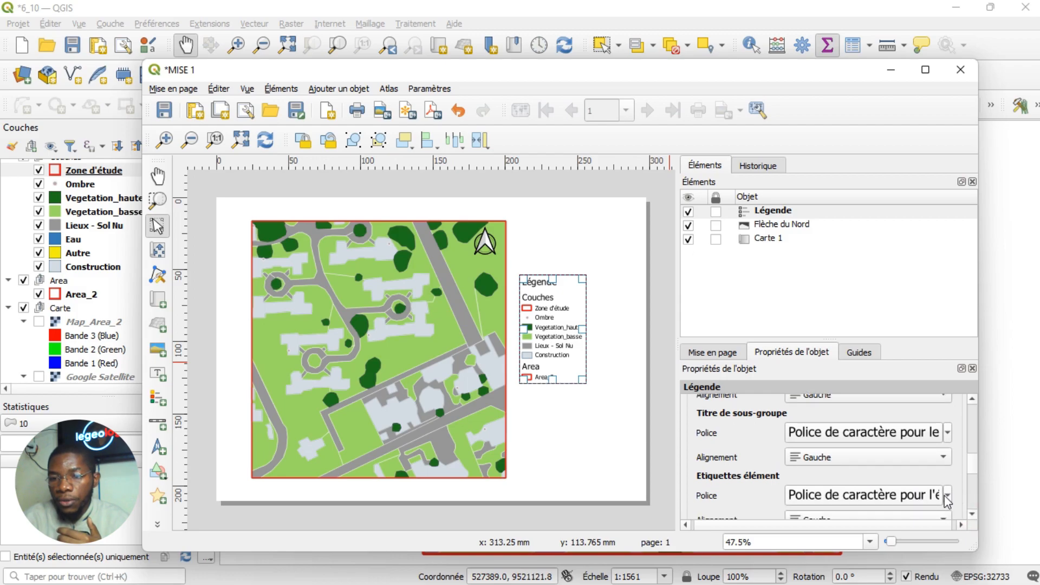
click(945, 495)
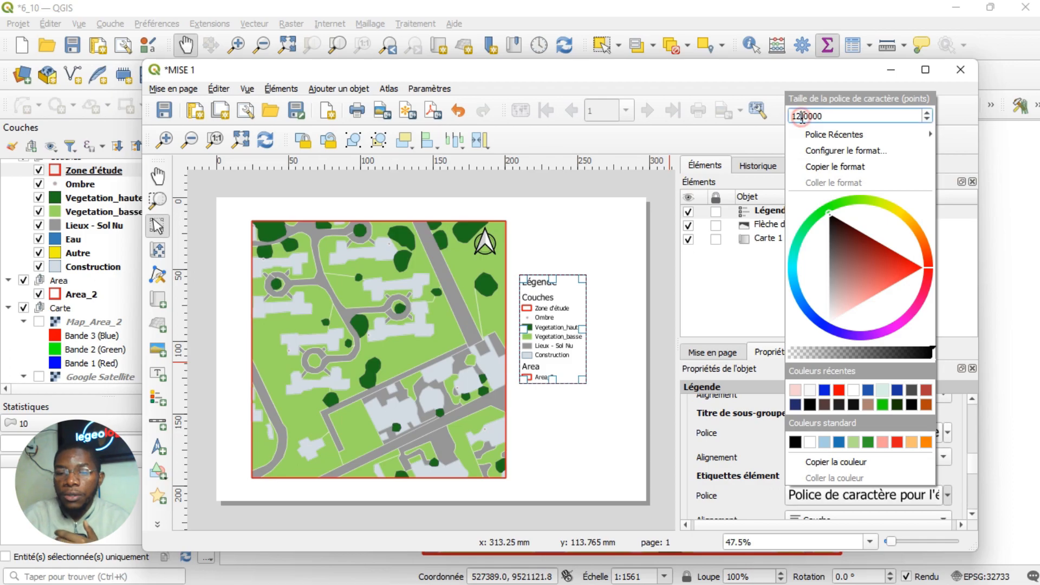
key(BackSpace)
text(4)
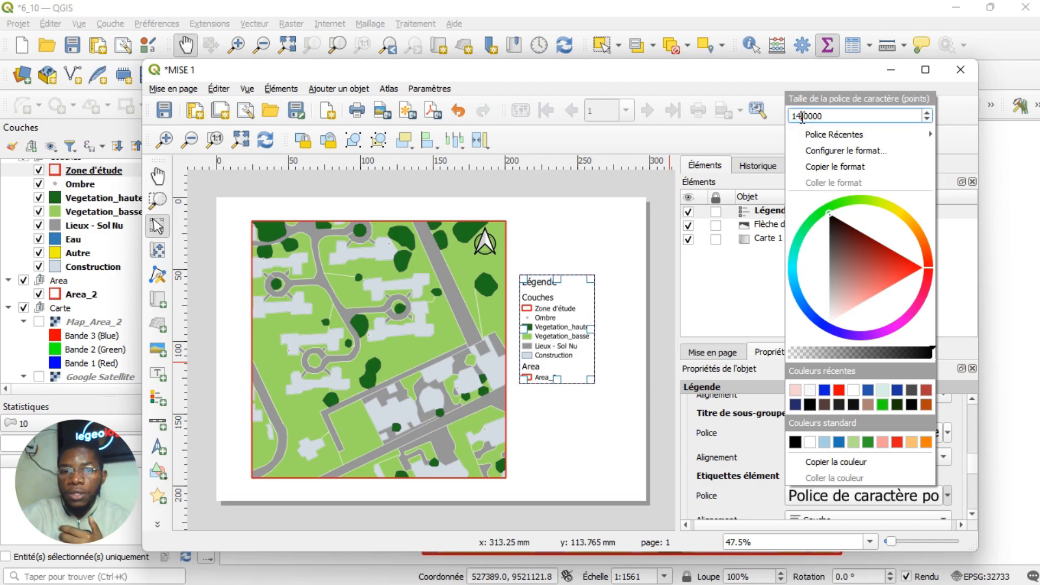
key(Return)
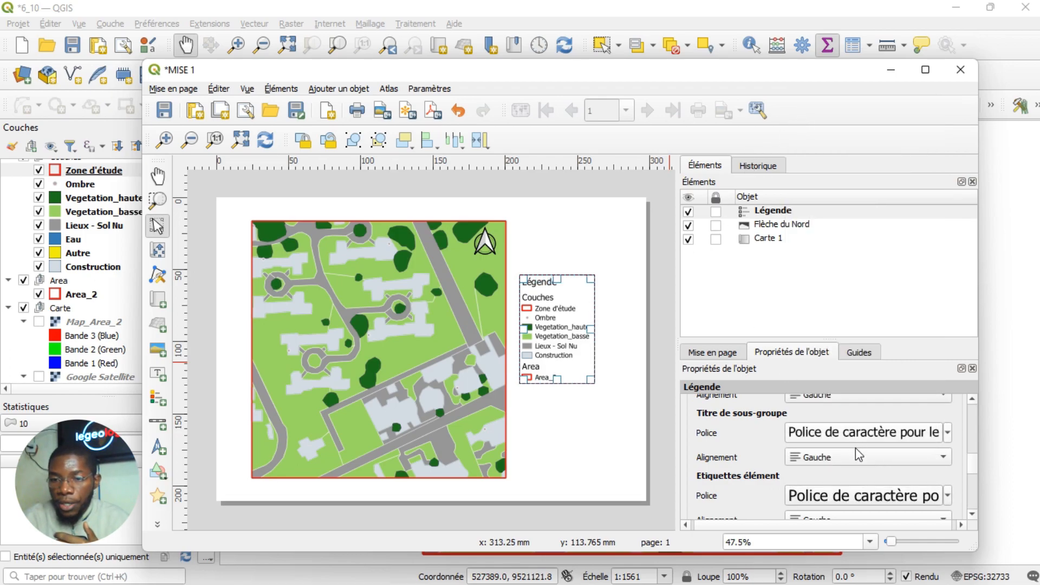
Enable a frame around the legend.
click(972, 514)
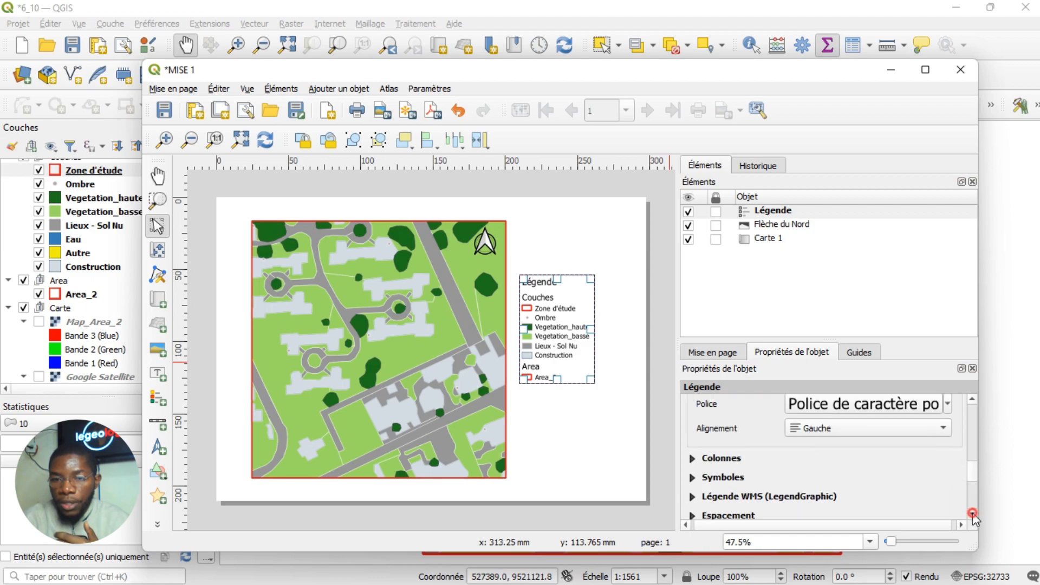
click(972, 514)
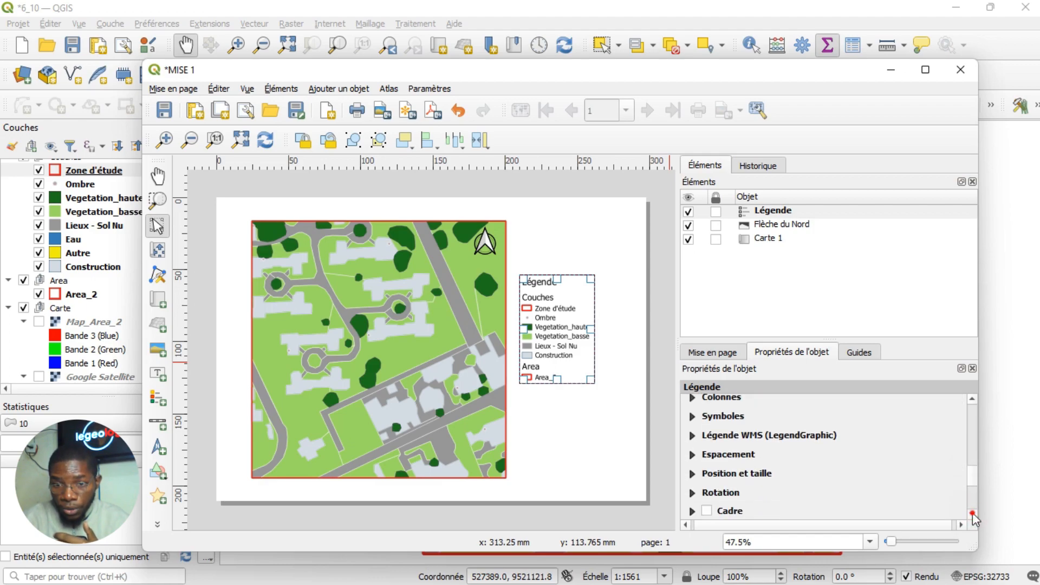
click(972, 513)
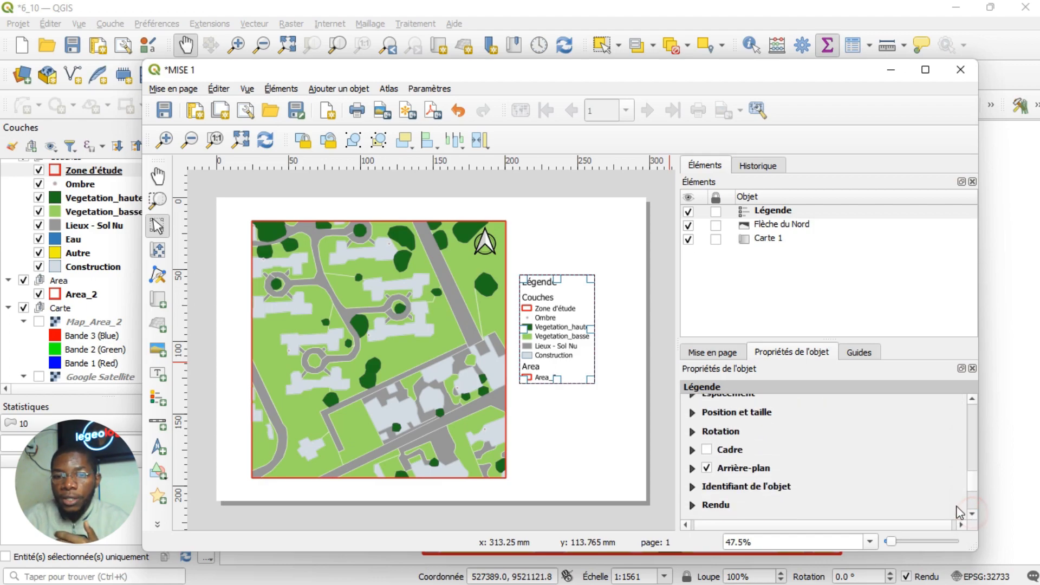
click(693, 449)
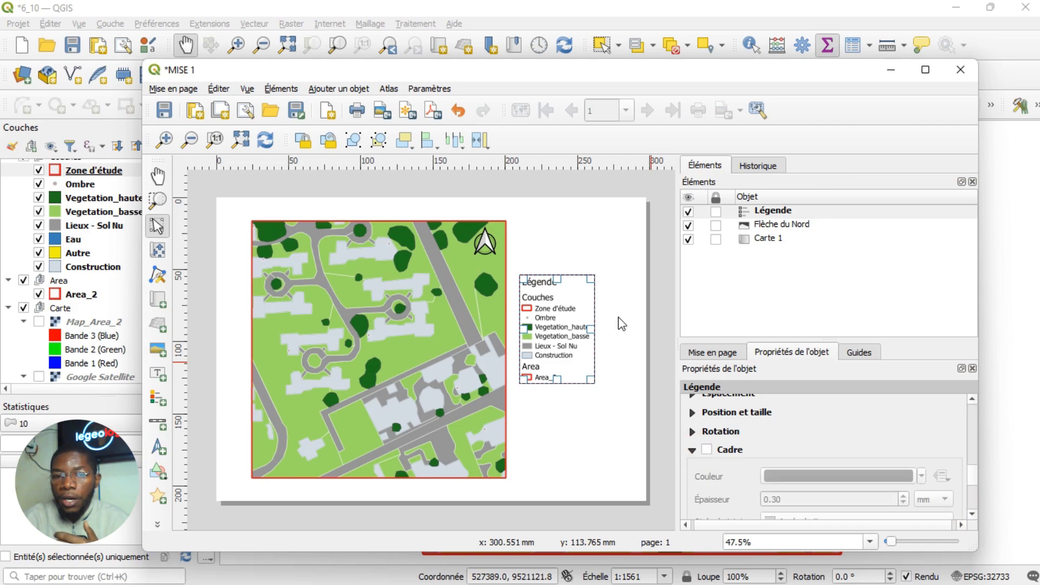
click(706, 449)
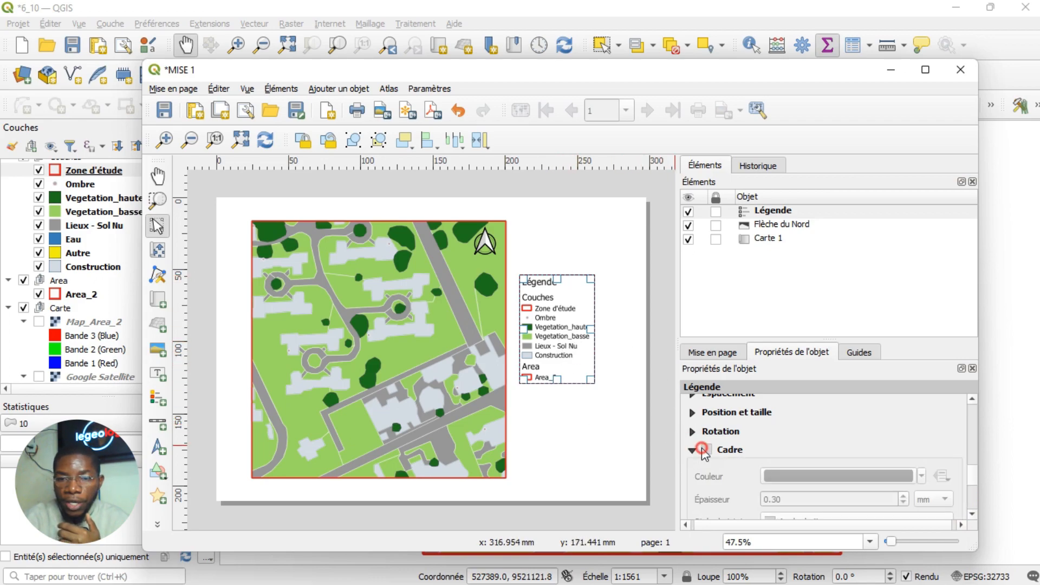
Set the legend frame's colour to a muted dark blue with a 232° hue and nudge the legend slightly down.
click(834, 479)
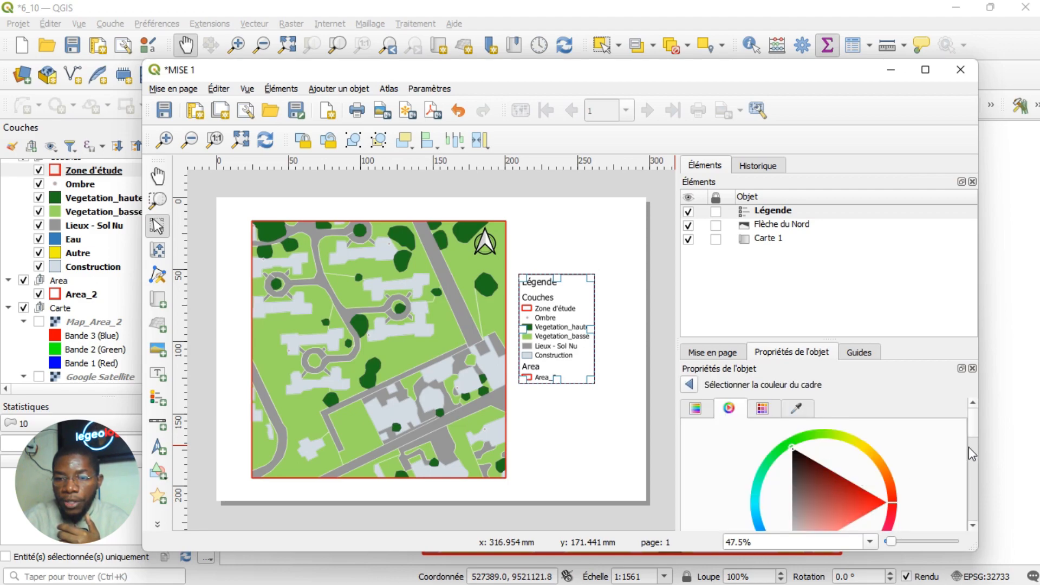
scroll(969, 453, down, 3)
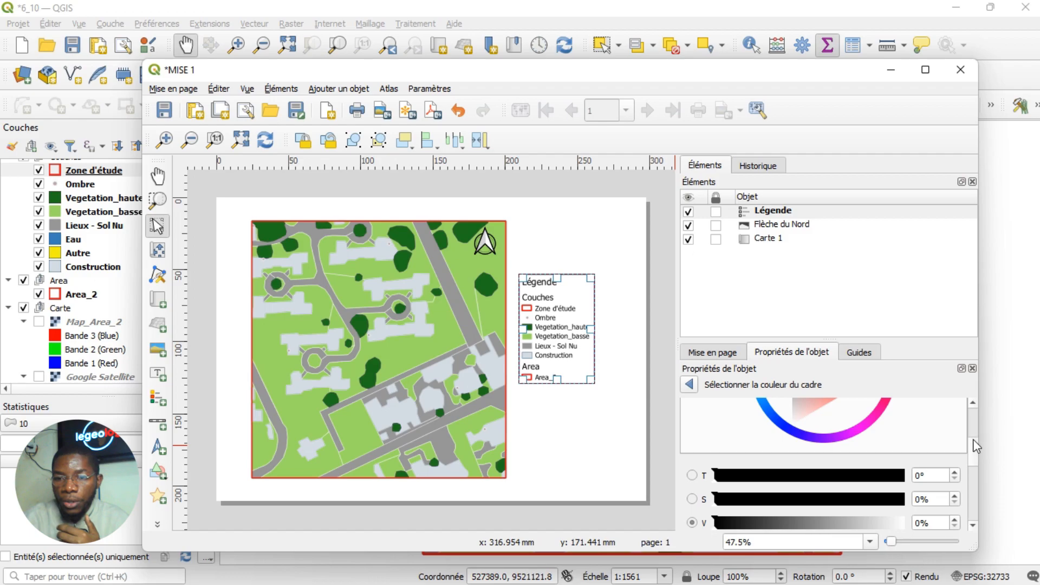
scroll(973, 444, up, 3)
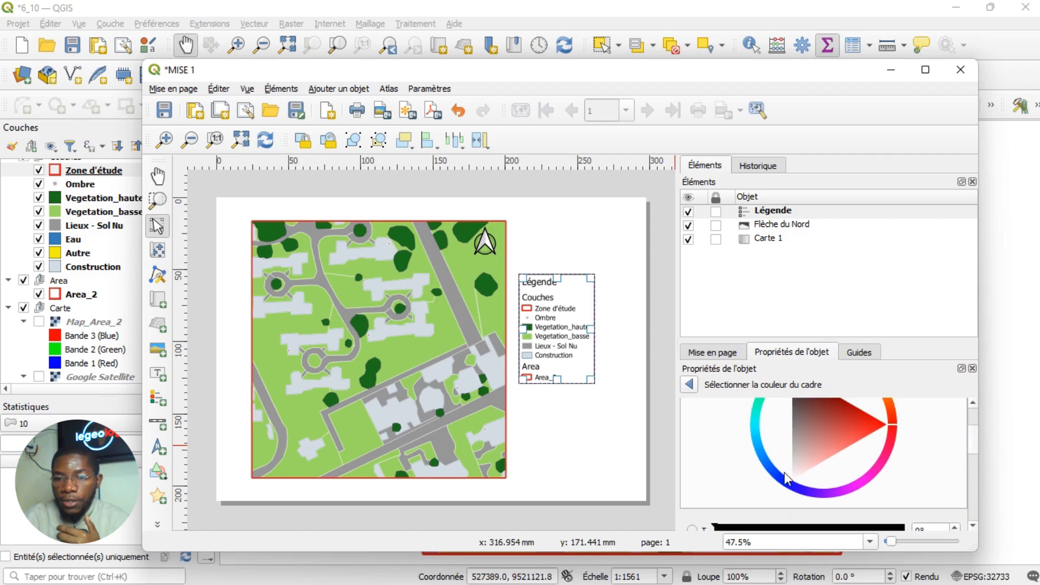
click(784, 479)
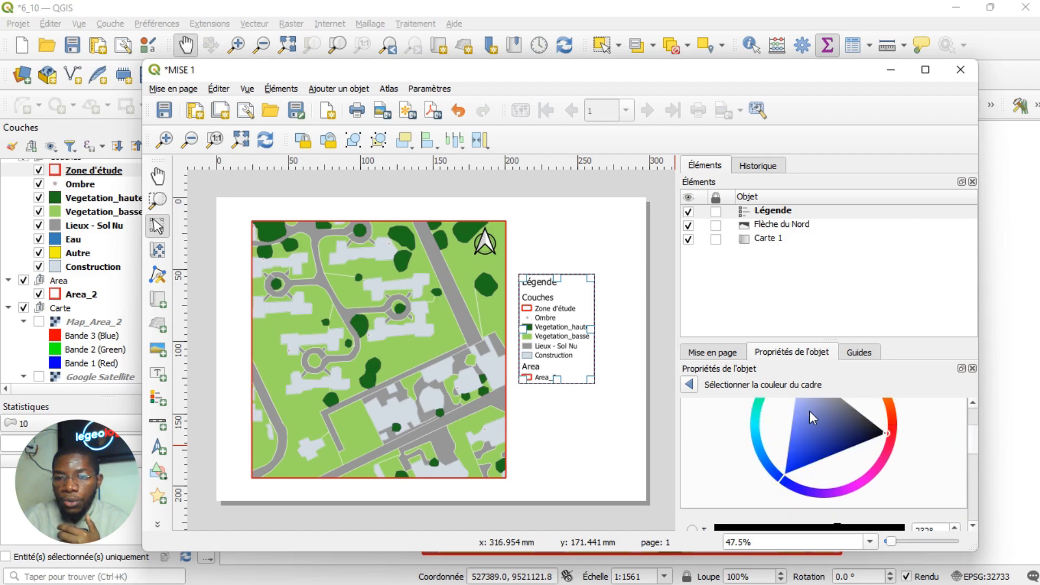
click(843, 424)
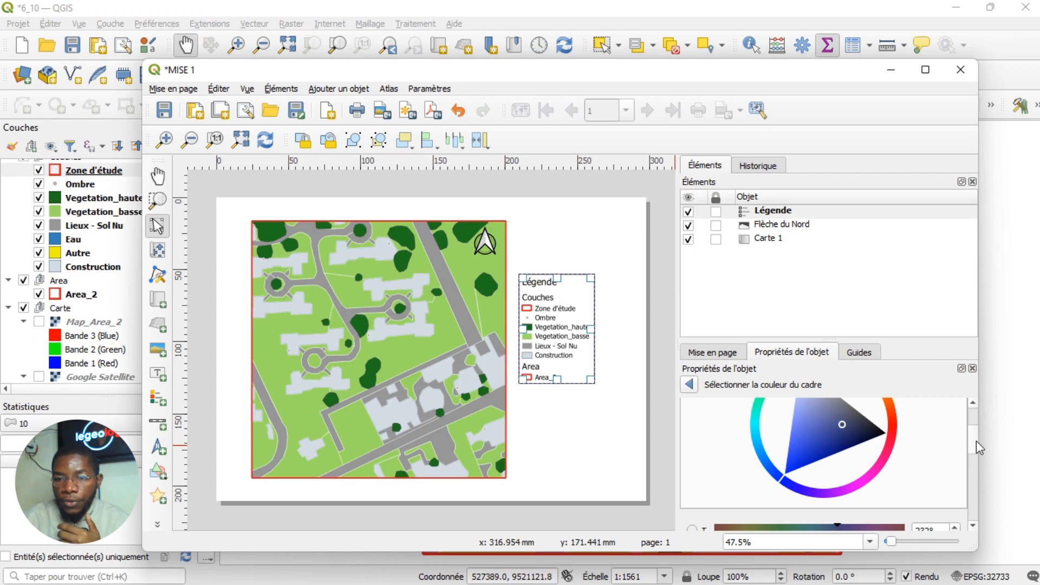
scroll(976, 441, down, 3)
scroll(976, 451, up, 2)
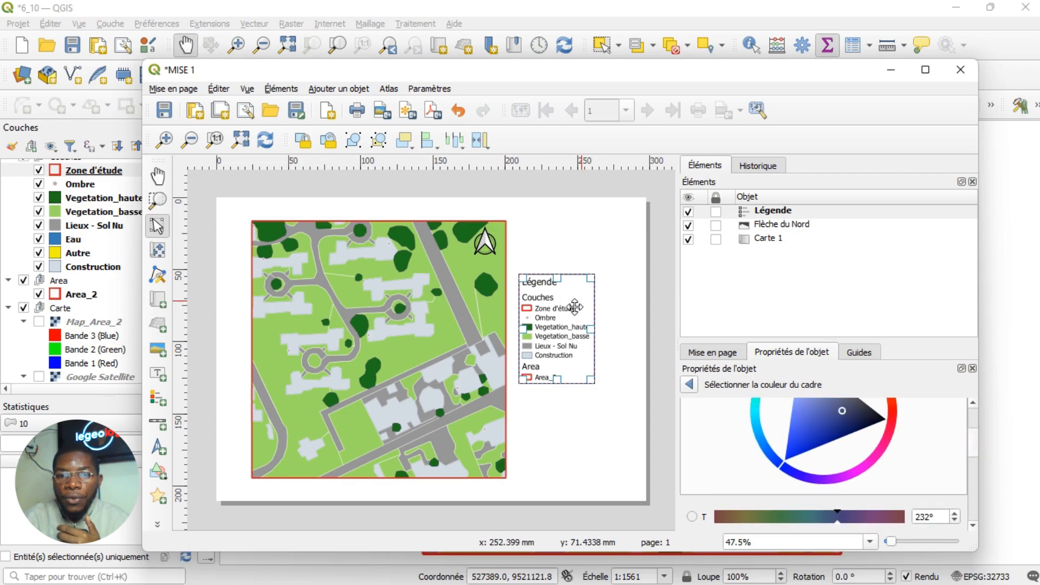
mouse_move(554, 322)
mouse_down()
mouse_move(553, 337)
mouse_move(555, 325)
mouse_up()
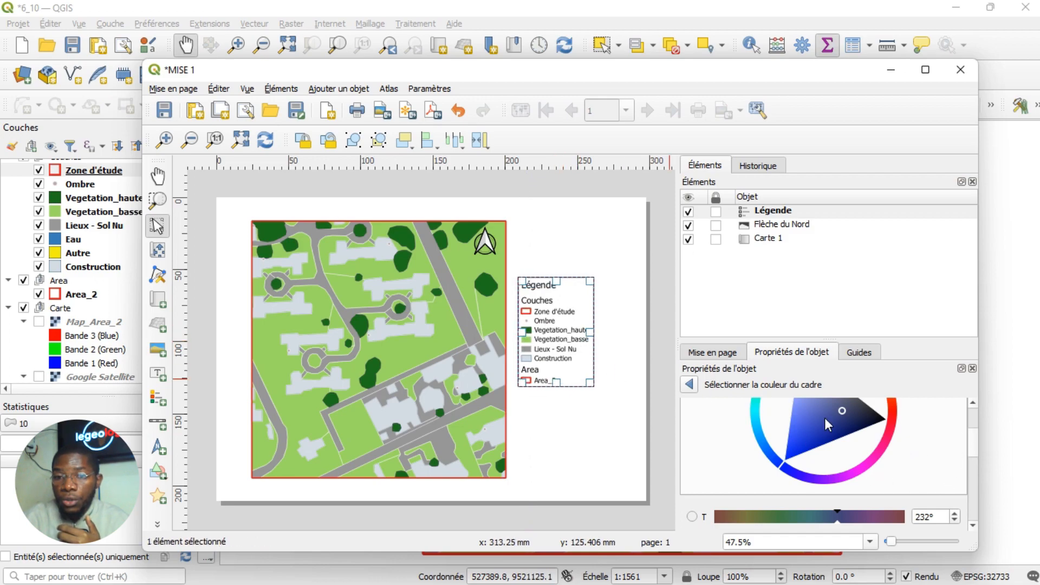
click(689, 385)
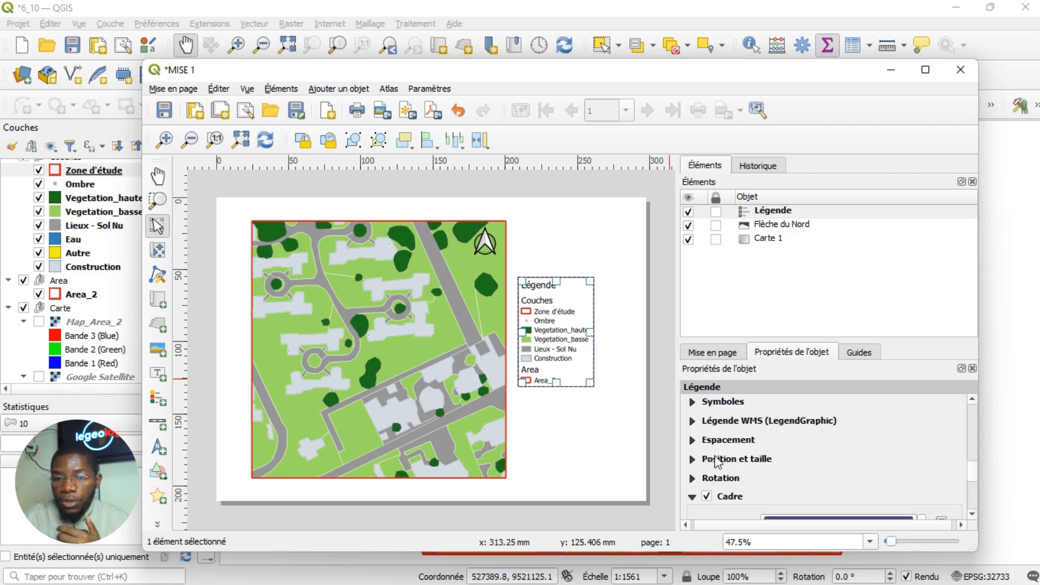
scroll(823, 460, down, 1)
click(692, 450)
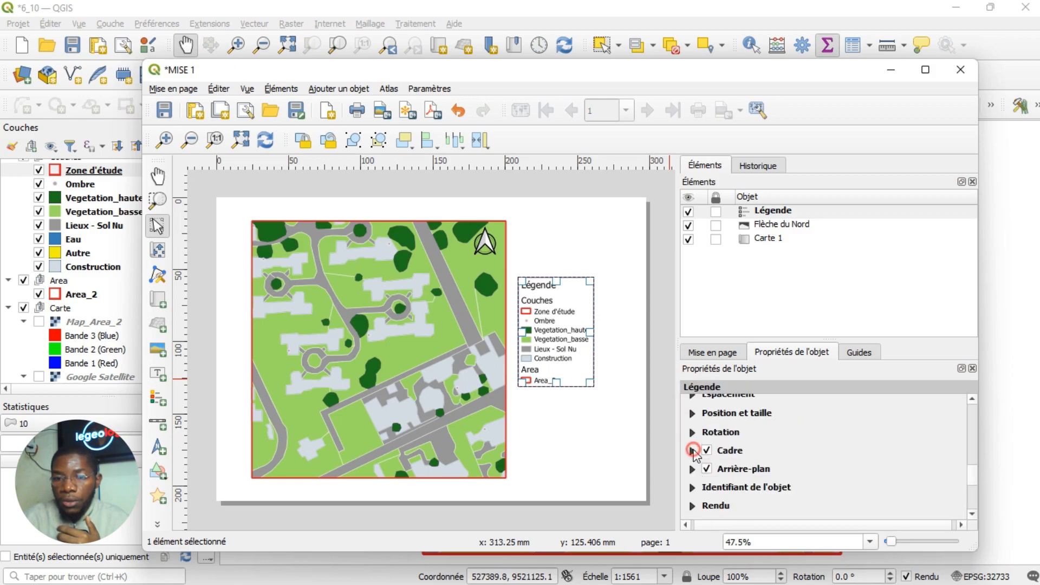
Give the legend a pale cyan-grey background and move it slightly right and down, away from the map.
click(691, 469)
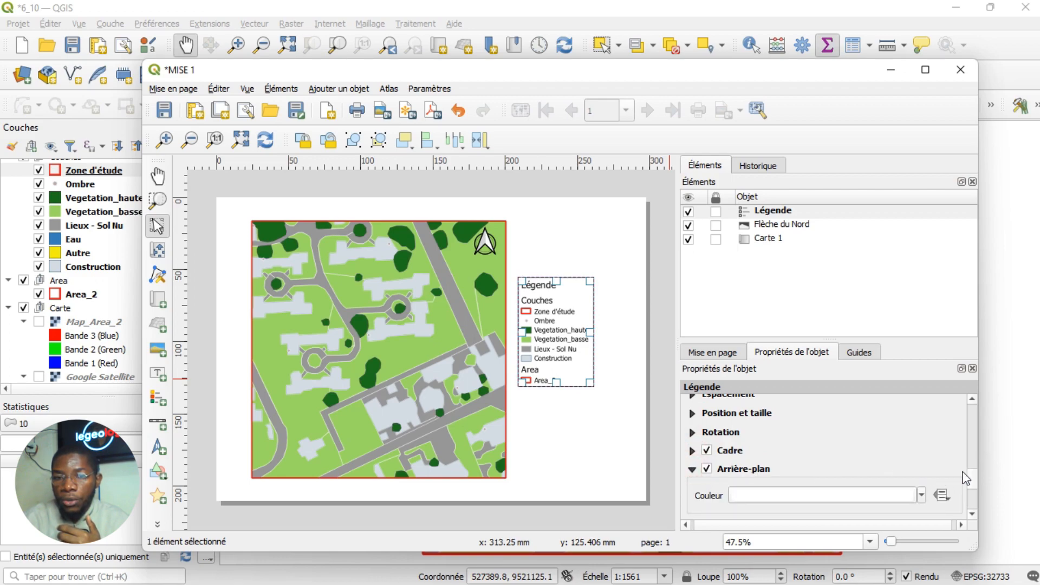
scroll(969, 482, down, 1)
click(820, 446)
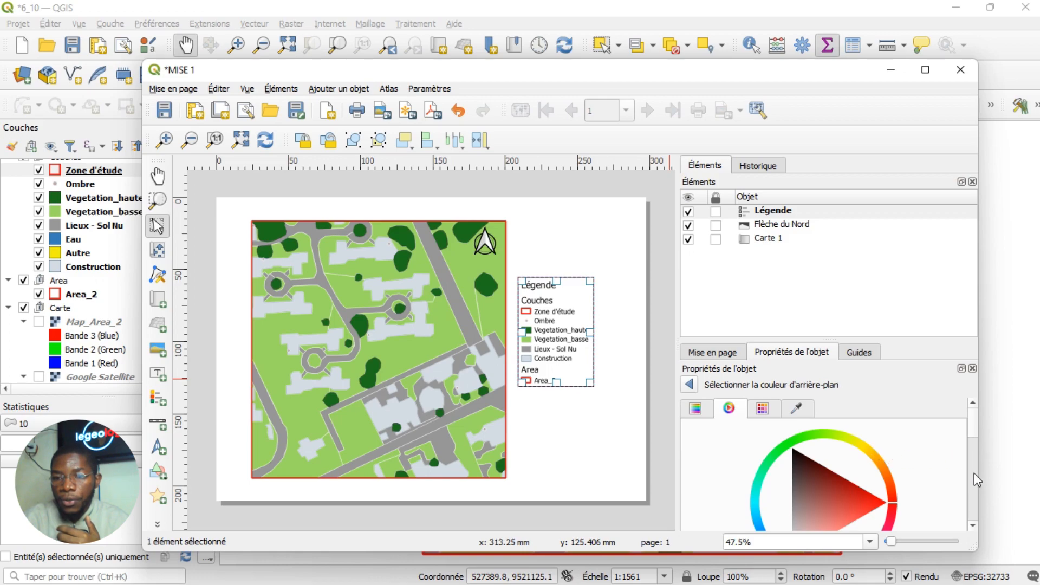
scroll(974, 473, down, 2)
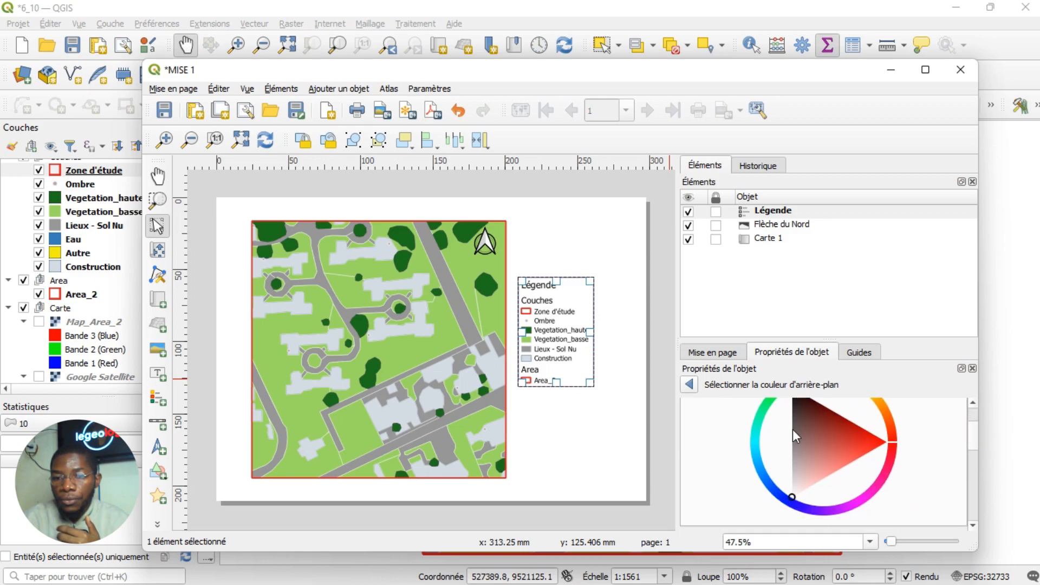
click(753, 444)
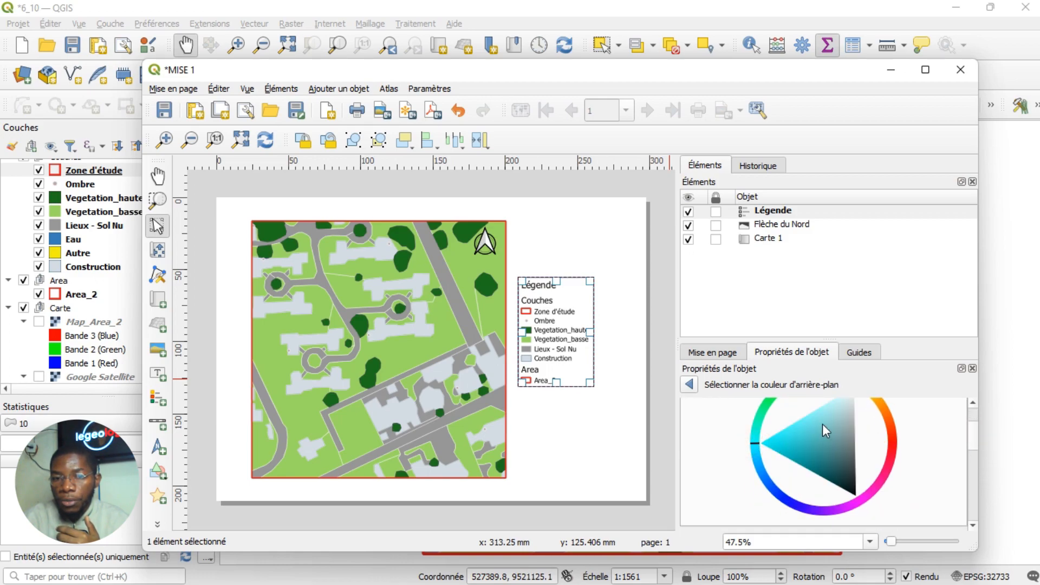
click(821, 423)
drag(820, 413, 842, 402)
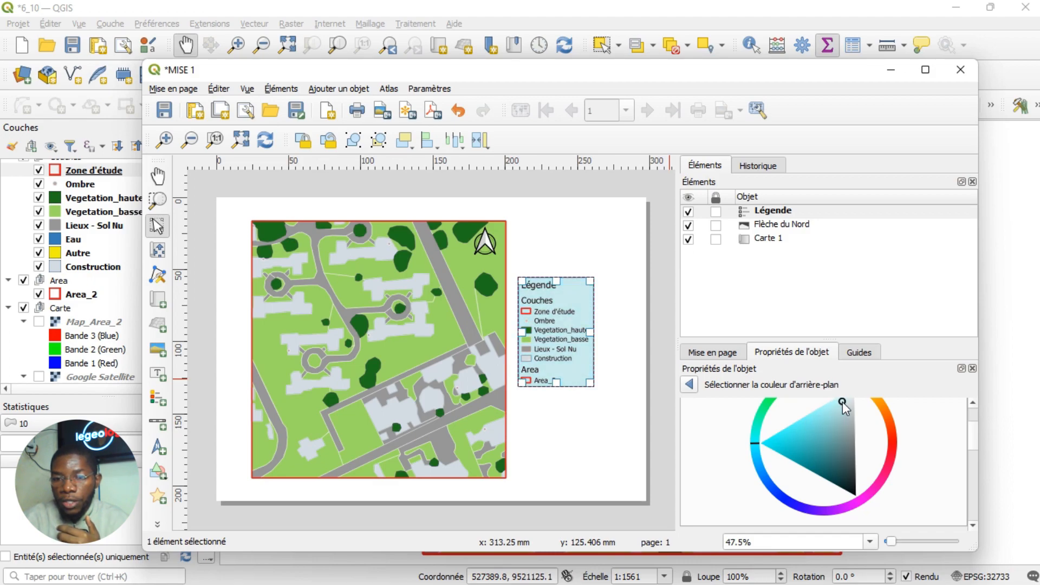
drag(848, 405, 851, 406)
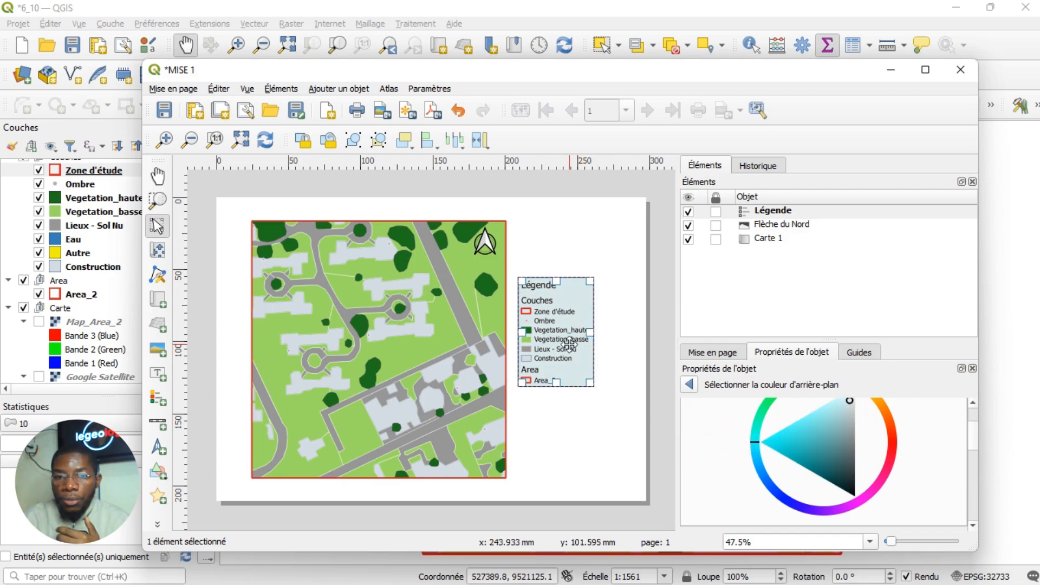
drag(569, 344, 584, 355)
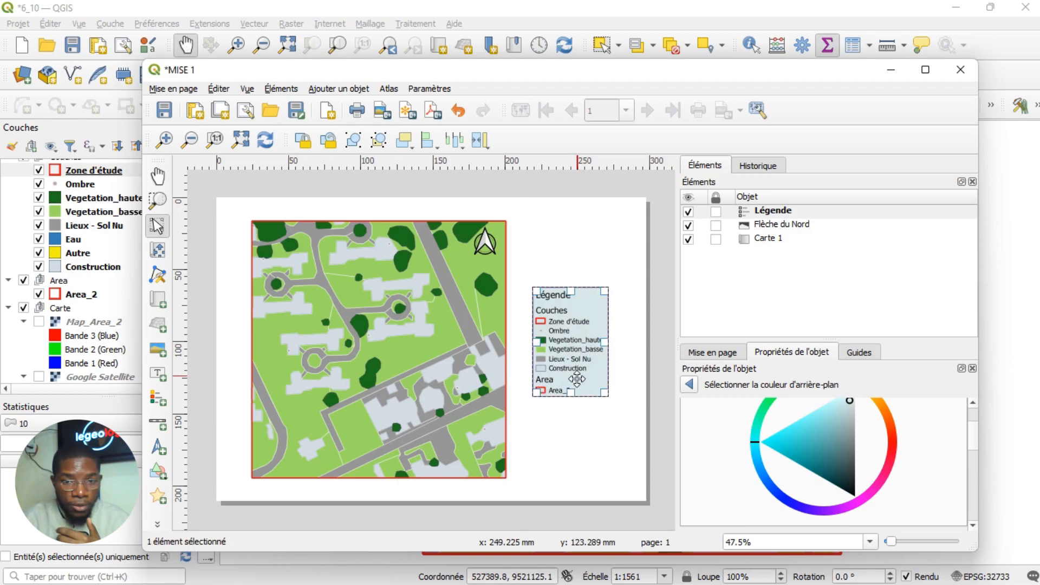
click(578, 447)
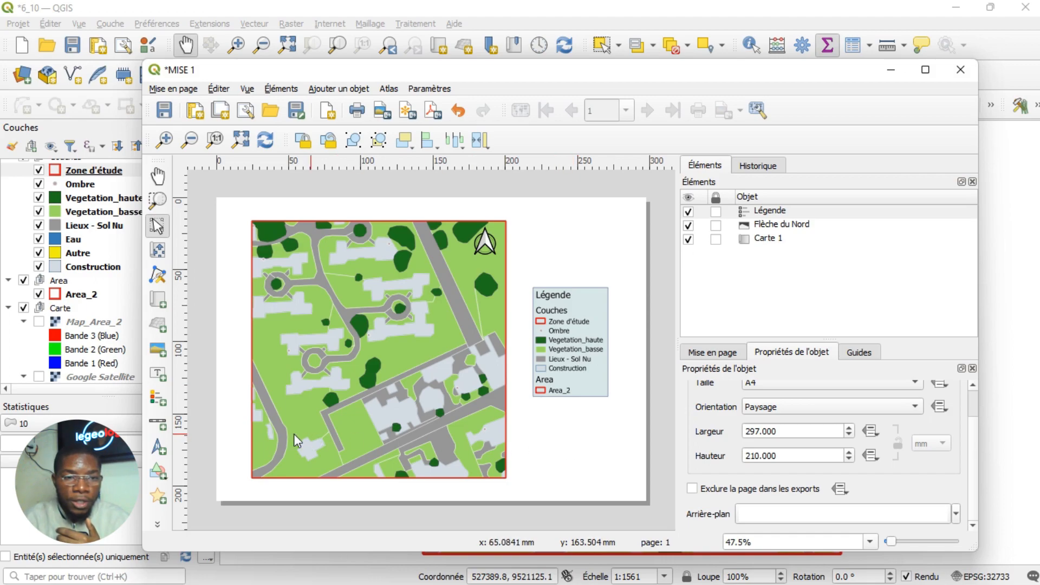
Add a scale bar for Carte 1 in the free space below the legend and bring the two closer together.
click(160, 422)
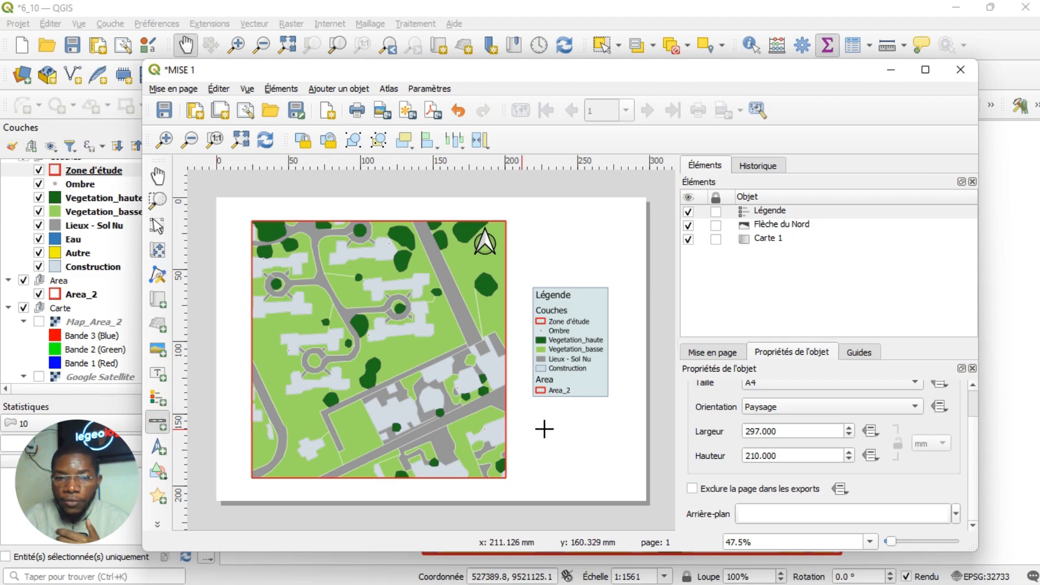
drag(532, 440, 602, 459)
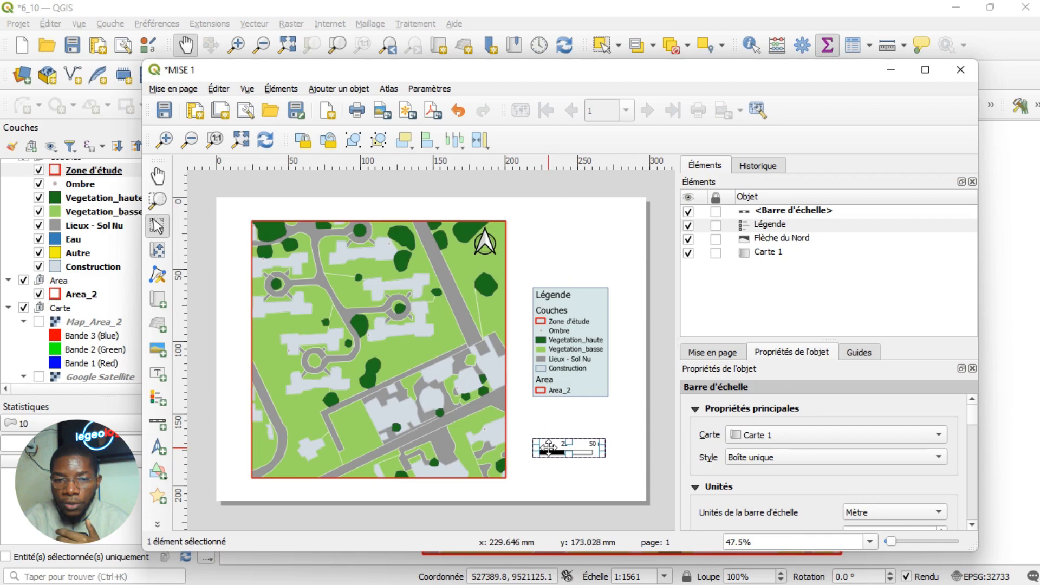
drag(548, 448, 550, 471)
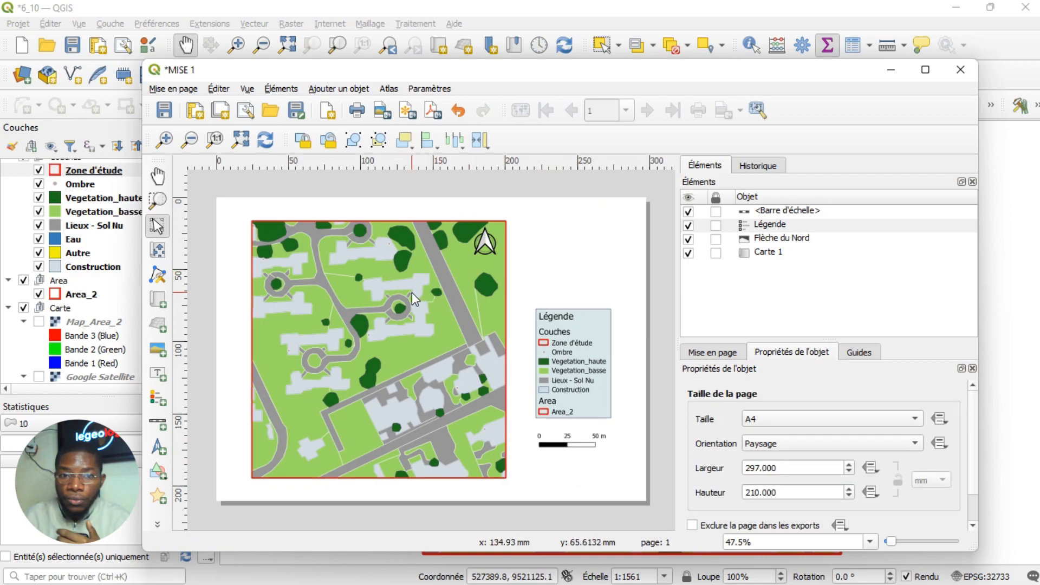
Add a grid to the Carte 1 map and open the grid's properties for editing.
click(411, 292)
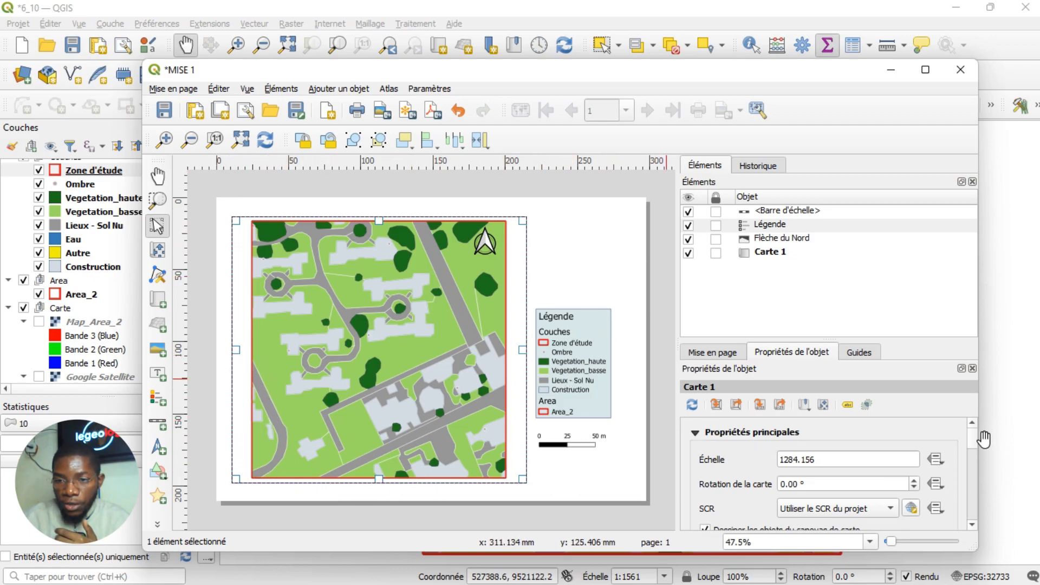
scroll(972, 444, down, 3)
drag(972, 444, 971, 475)
click(695, 468)
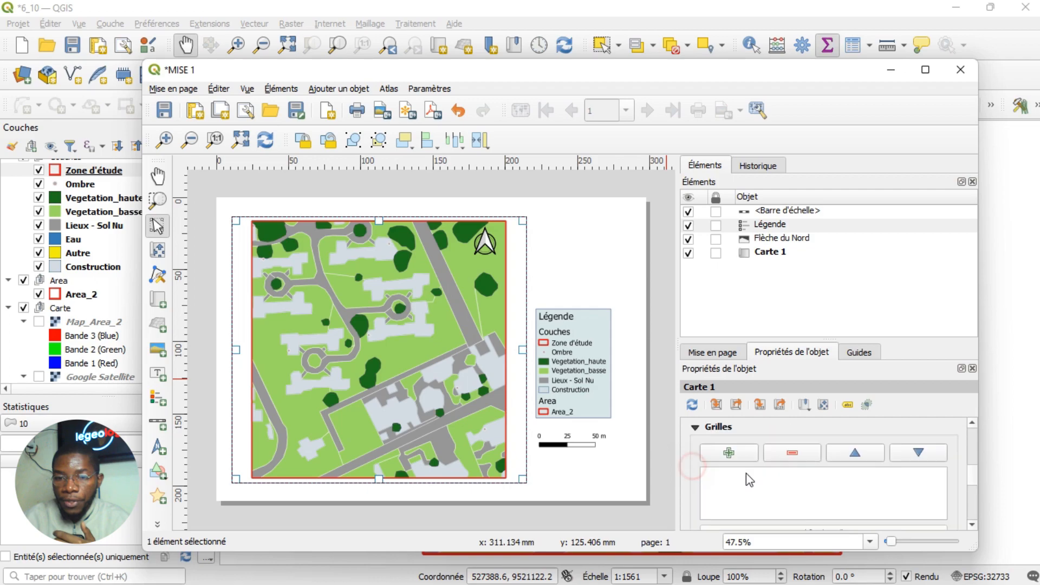
click(728, 453)
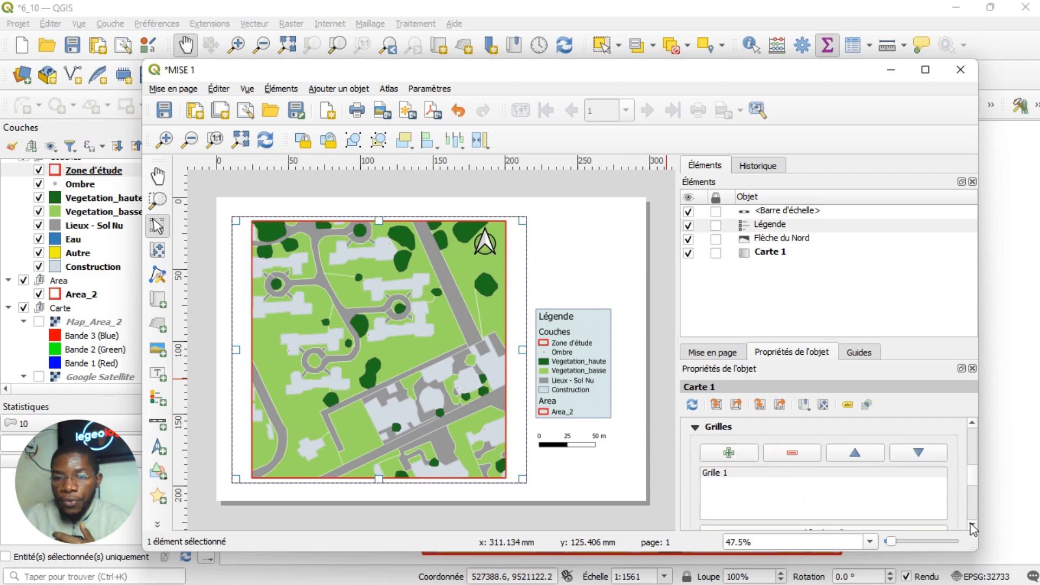
scroll(972, 528, down, 2)
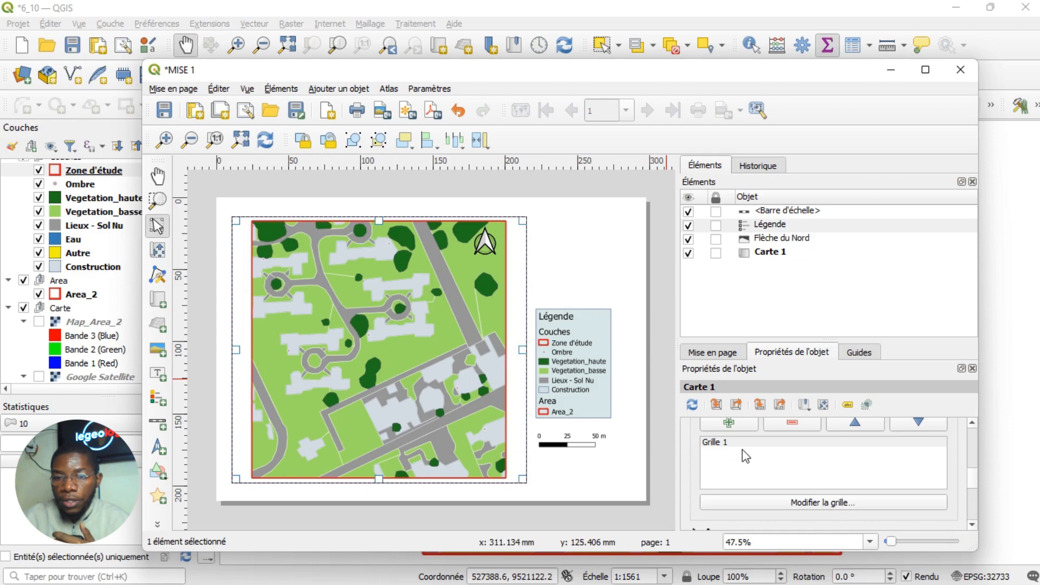
click(755, 503)
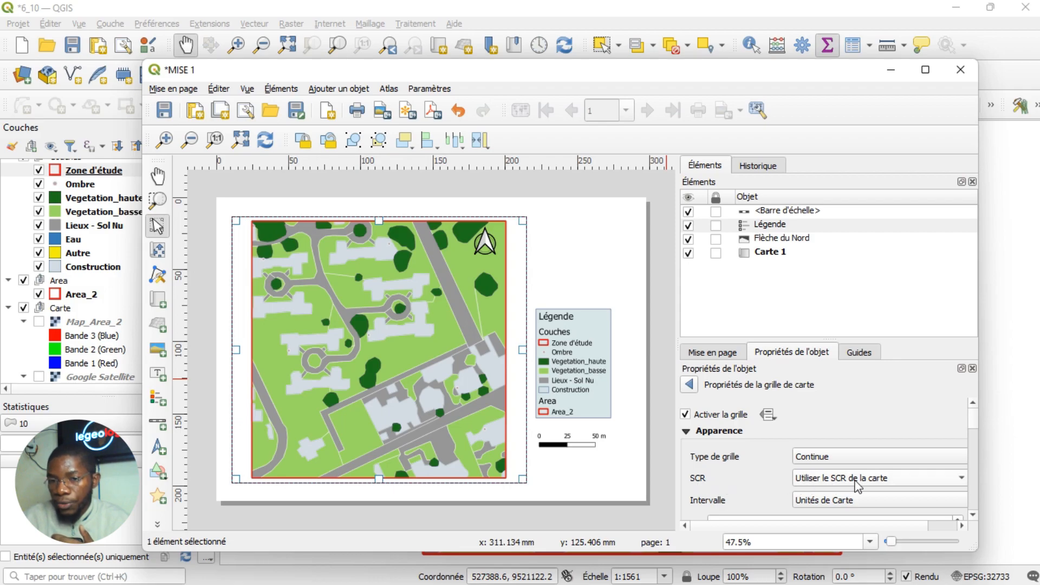
Set the grid interval unit to centimetres, with an interval of 5 in both X and Y.
click(972, 516)
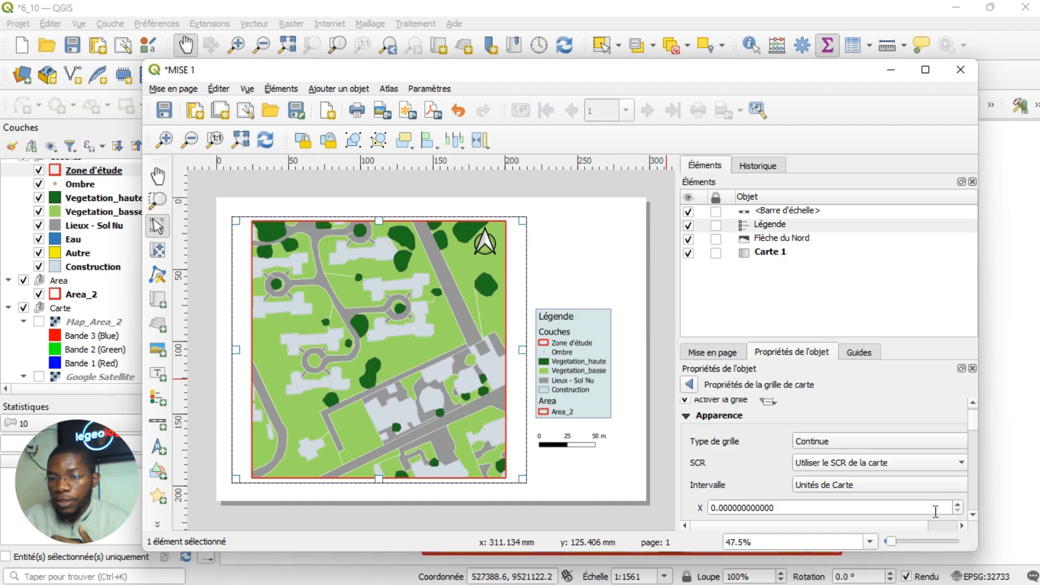
click(902, 482)
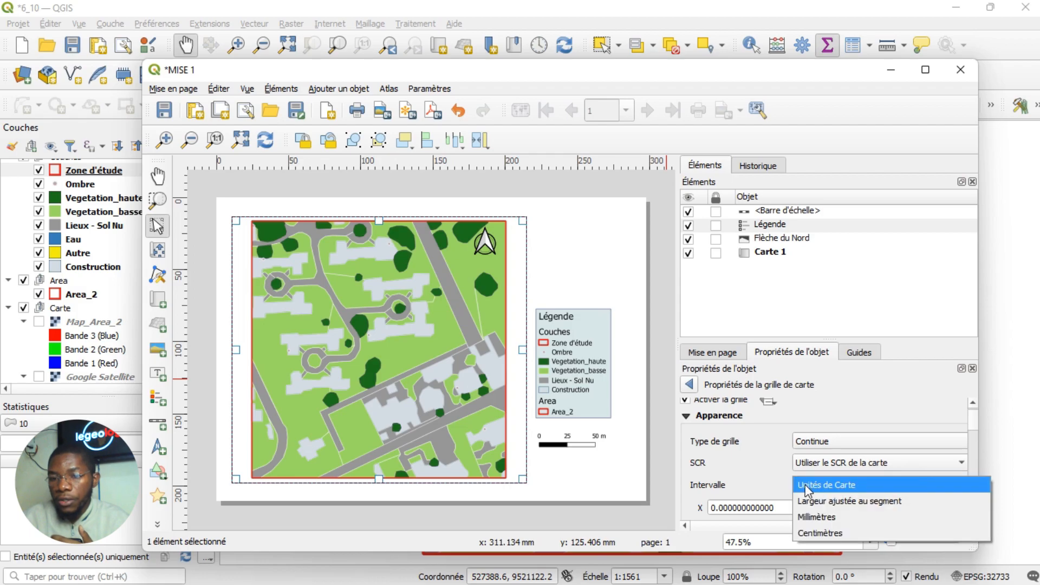
click(804, 532)
scroll(974, 517, down, 2)
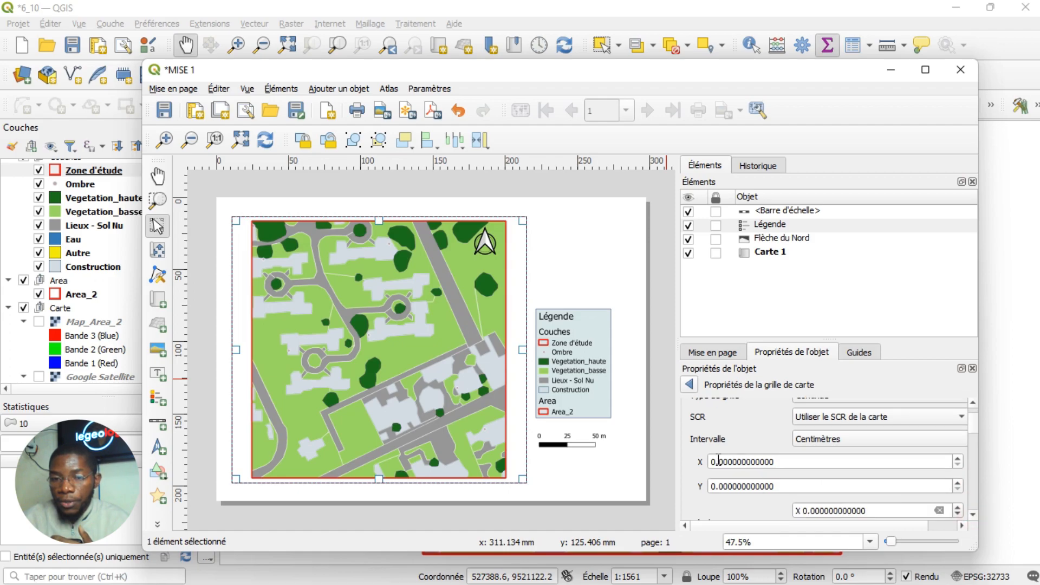
click(714, 462)
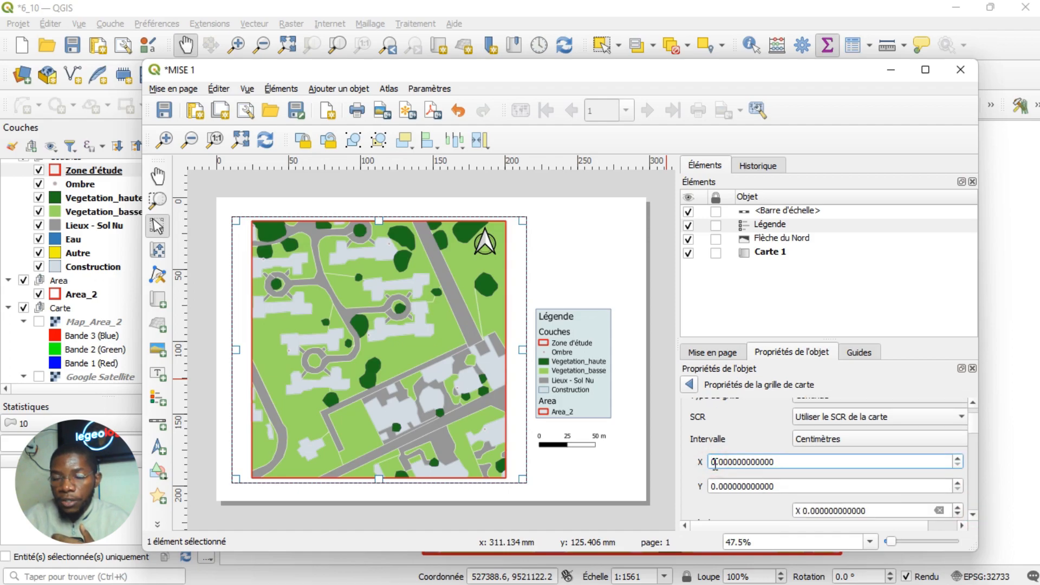
text(5)
key(Delete)
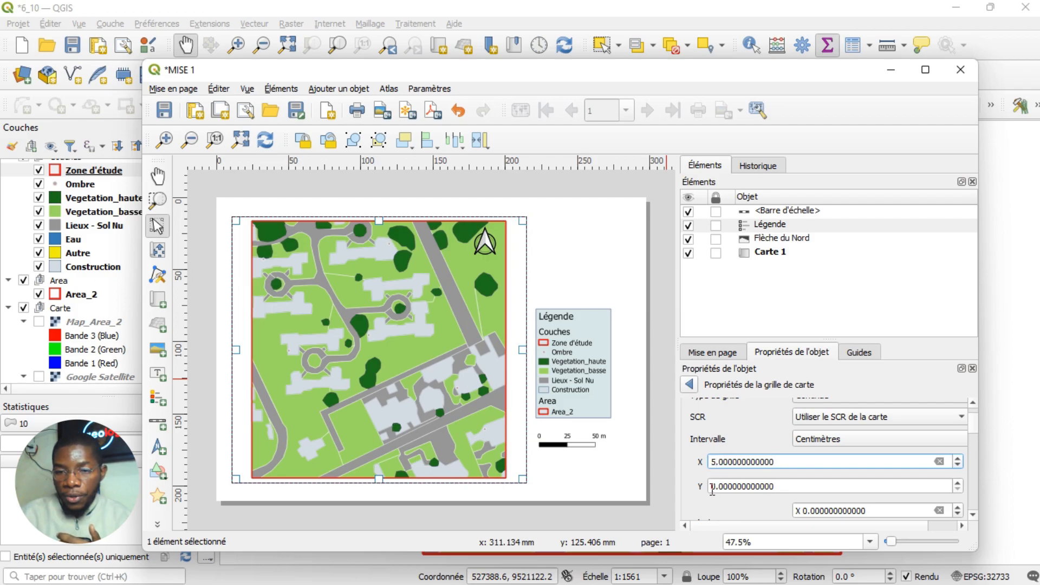
click(715, 483)
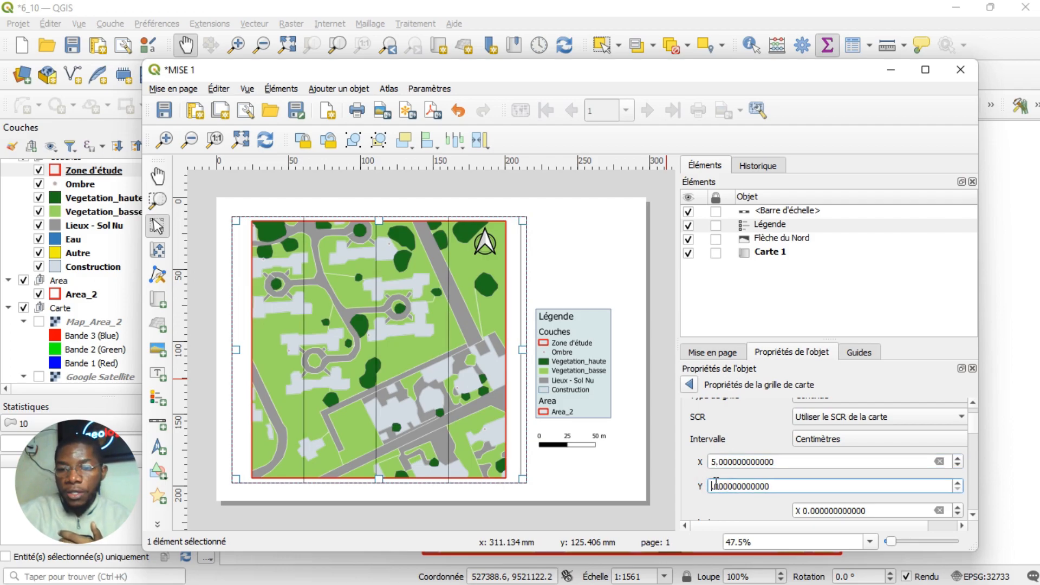
text(5)
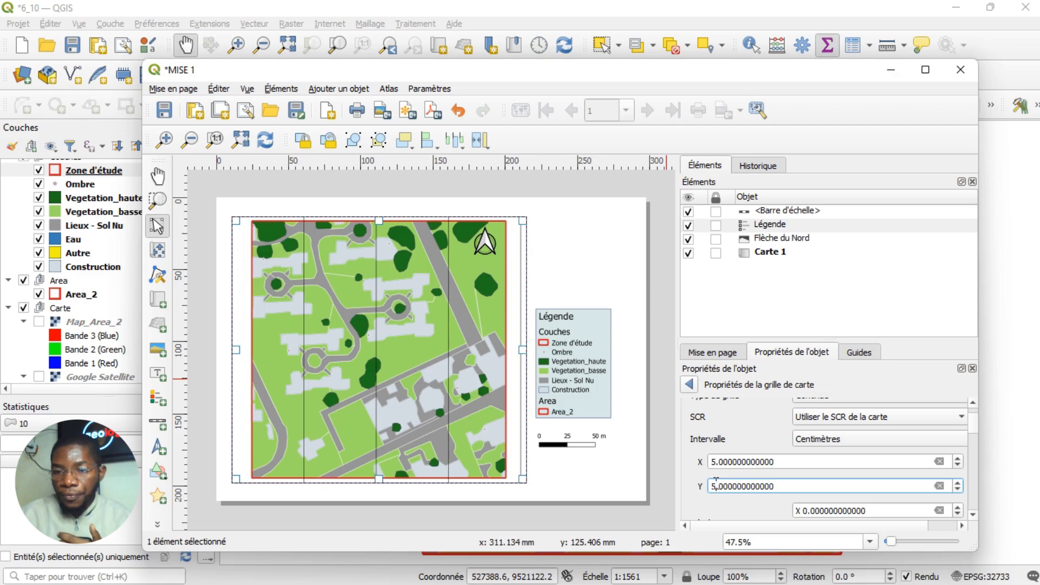
Set the grid offset to 5 in both X and Y.
click(972, 515)
click(972, 517)
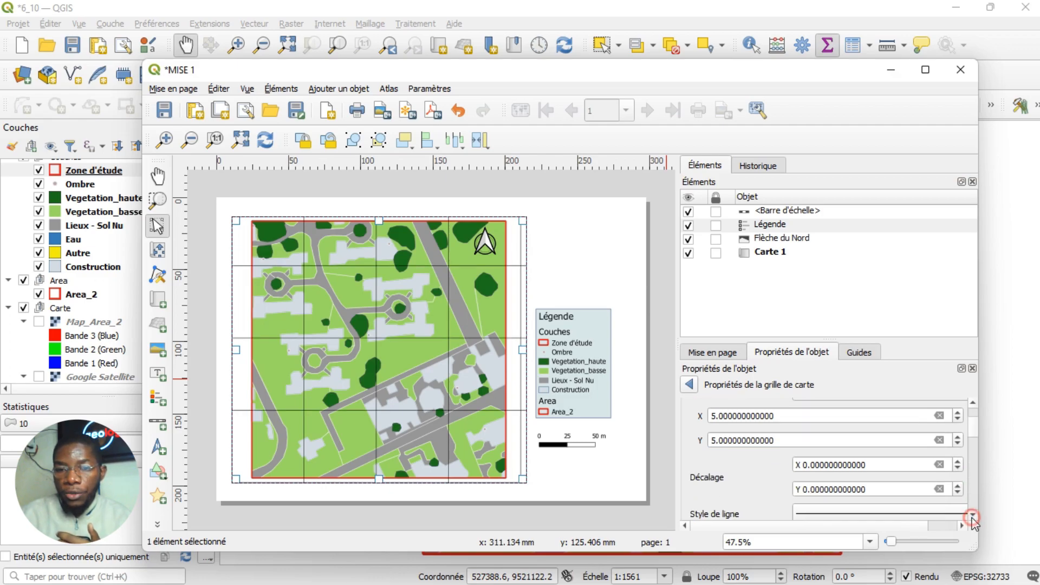
click(809, 465)
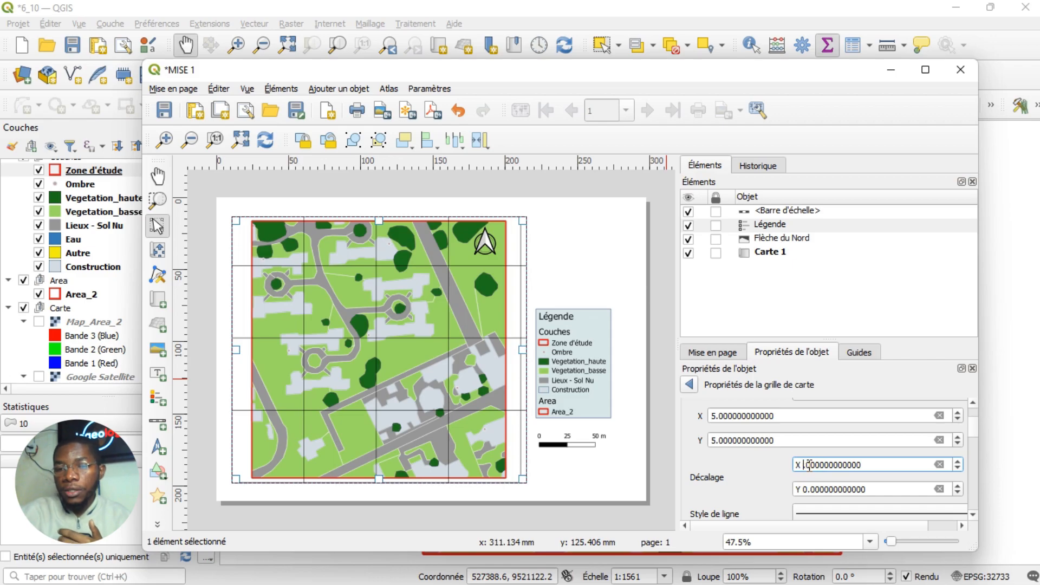
click(807, 489)
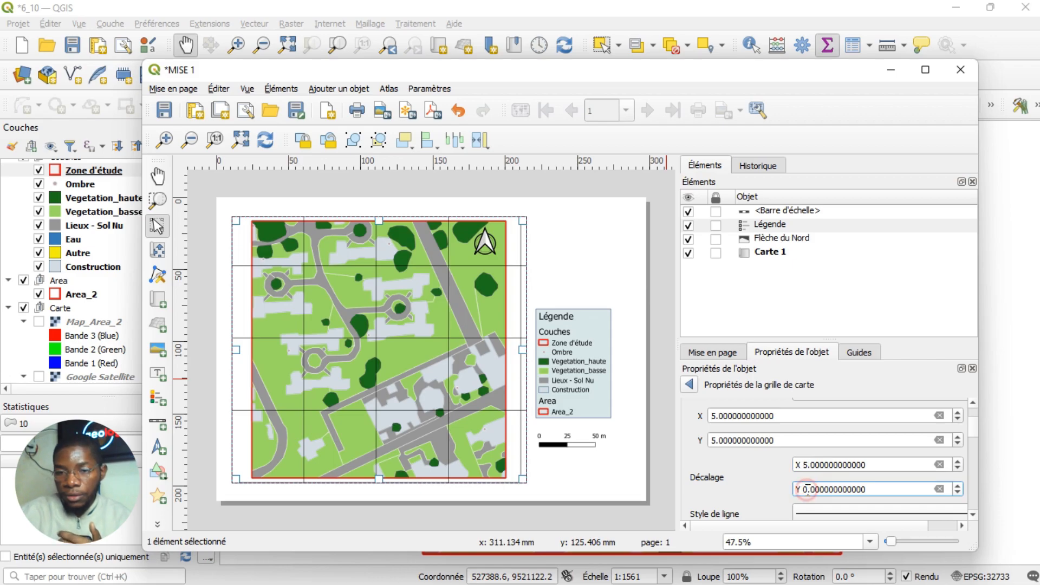
text(5)
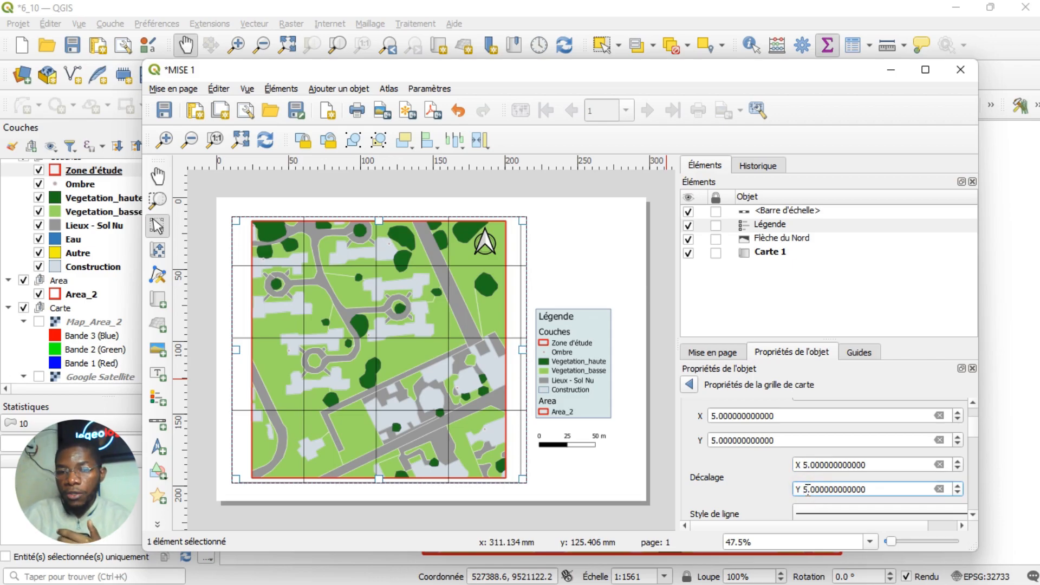
Reduce the grid line symbol's opacity to 25% and return to the grid properties.
click(973, 515)
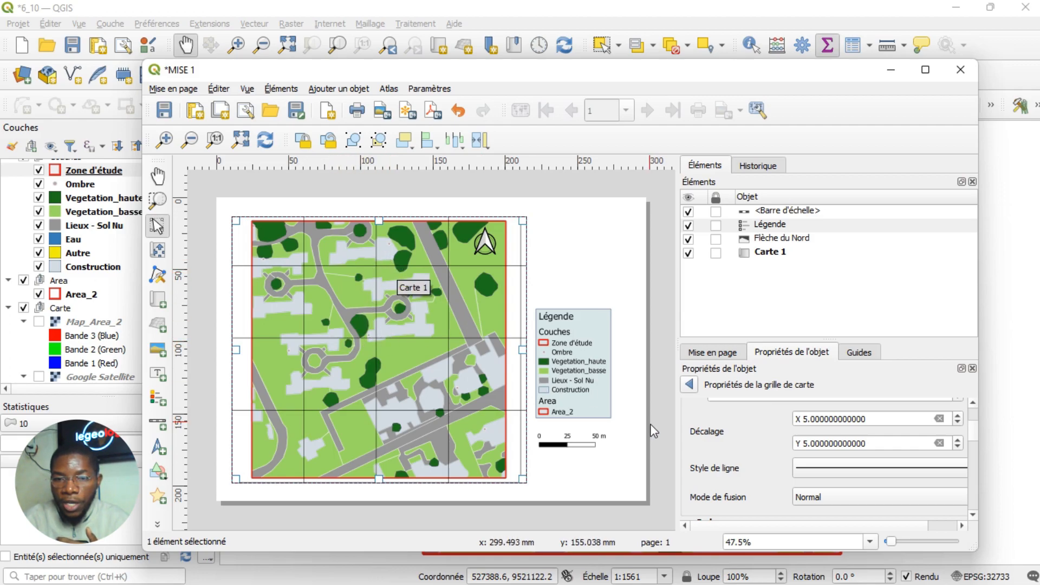
click(870, 469)
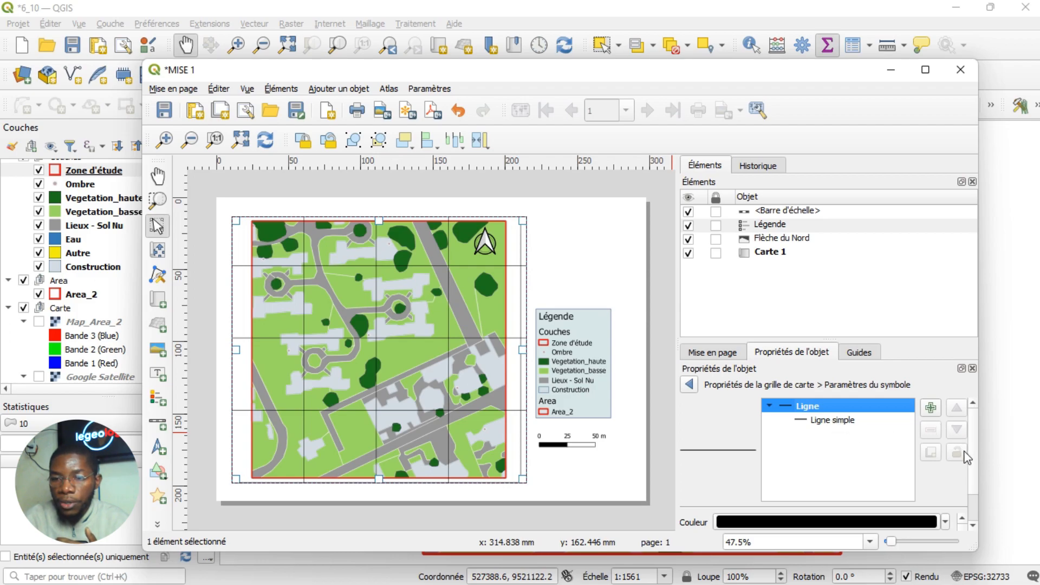
scroll(973, 492, down, 1)
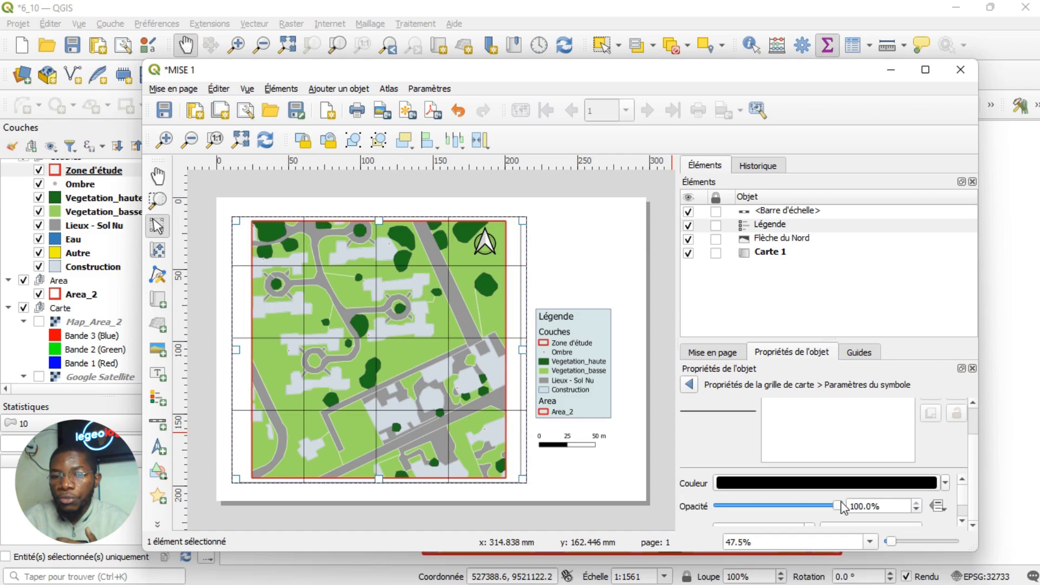
double_click(888, 505)
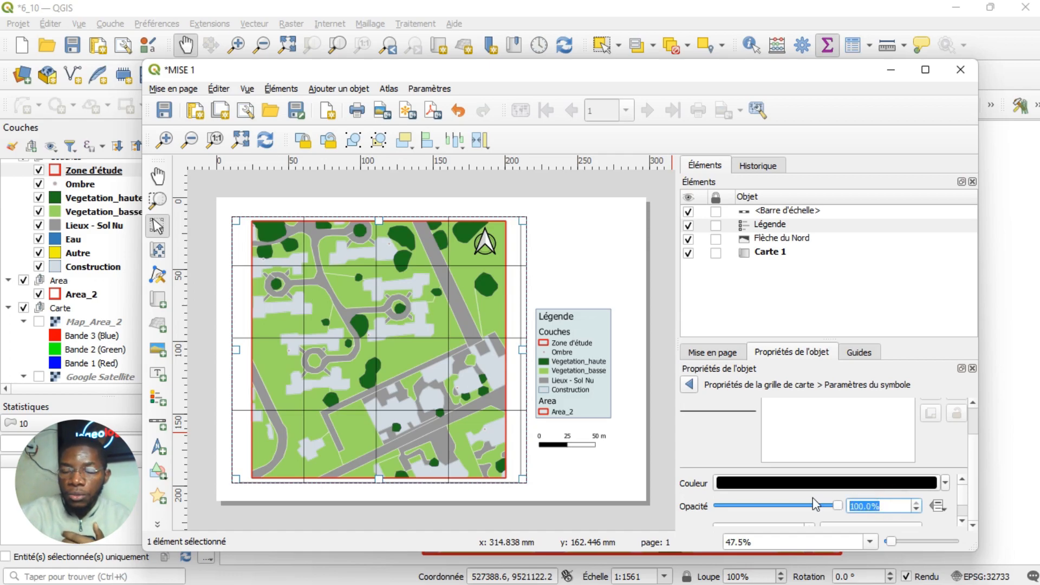
text(25)
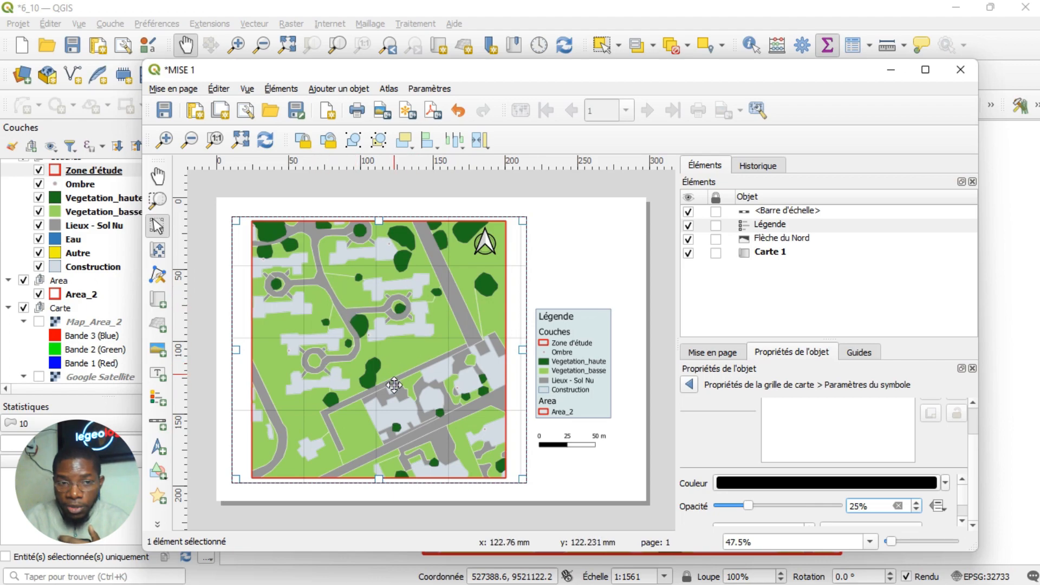
key(Return)
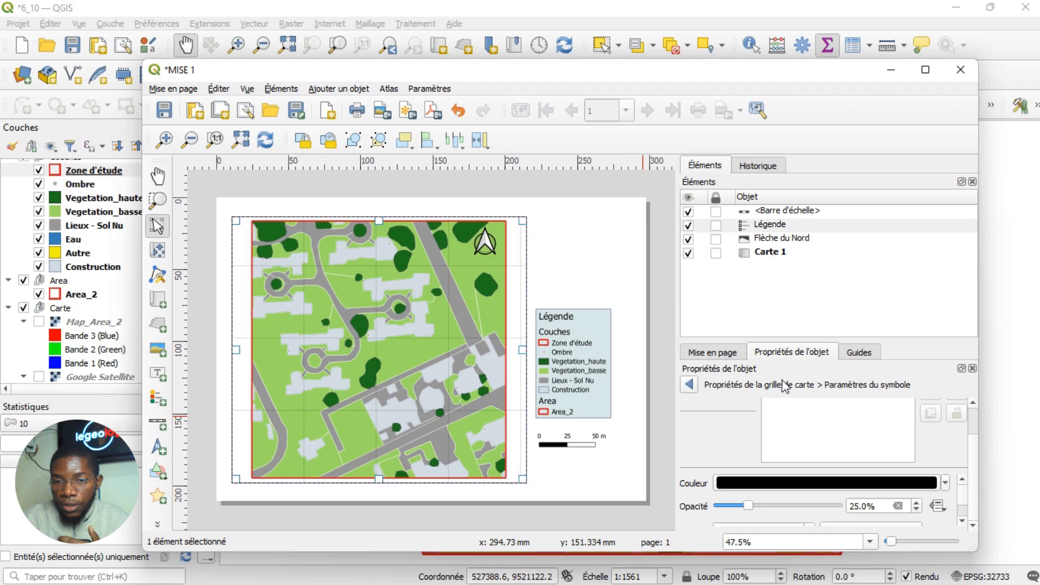
click(691, 385)
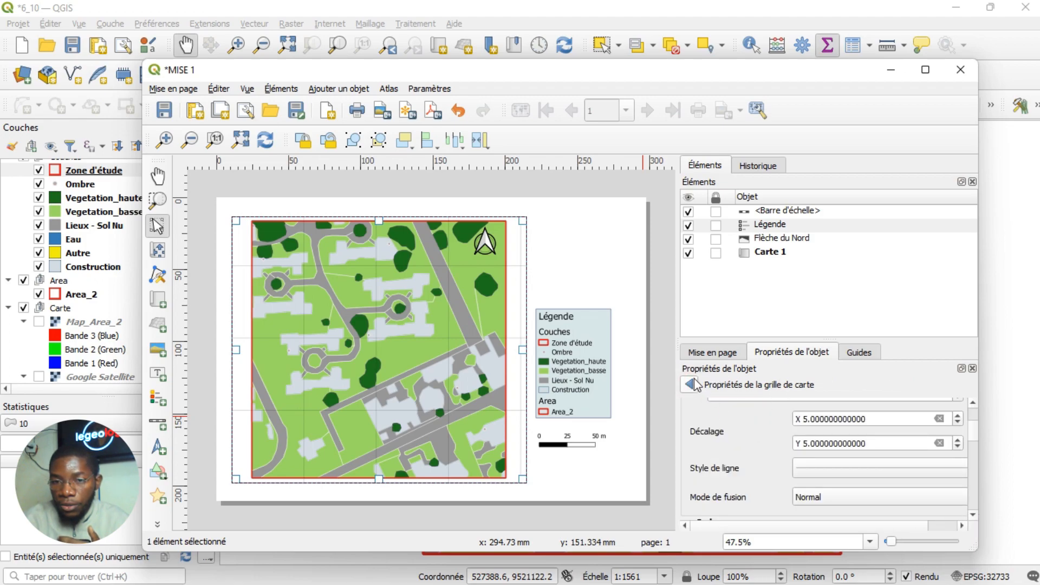
Give the map grid a Zébré style frame.
click(972, 515)
click(973, 515)
click(973, 515)
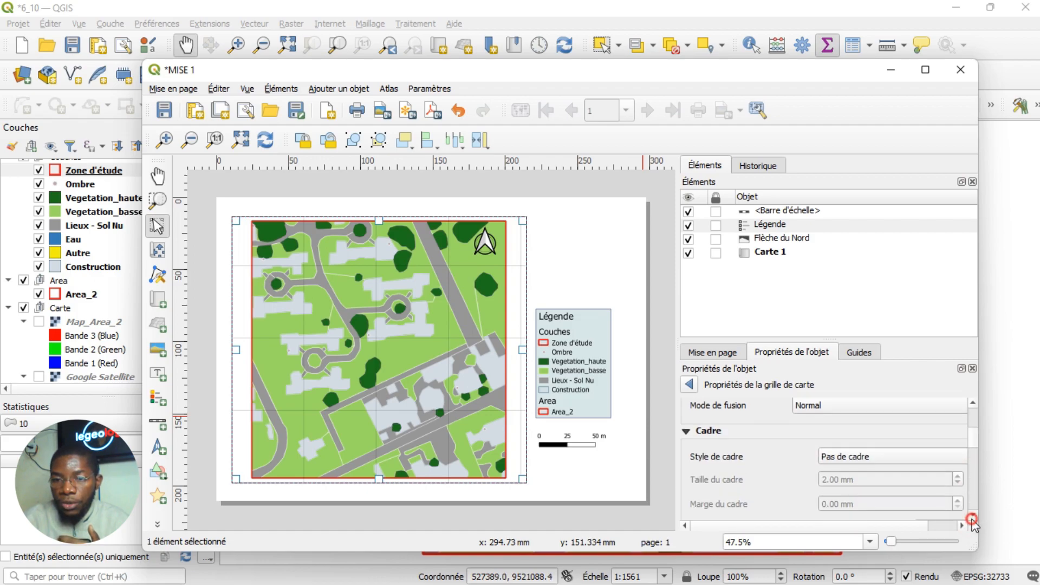
click(972, 516)
click(902, 442)
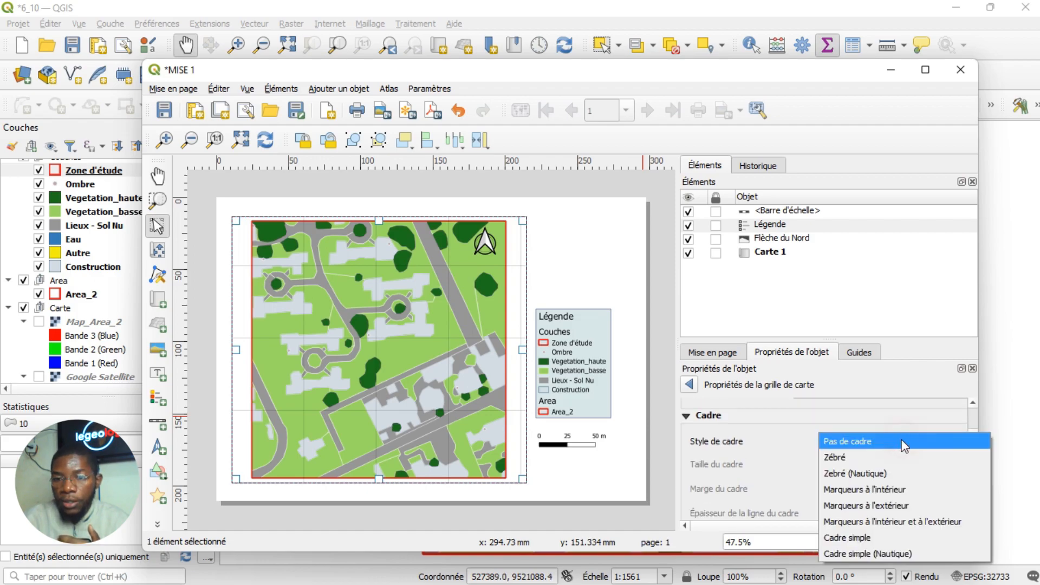
click(868, 458)
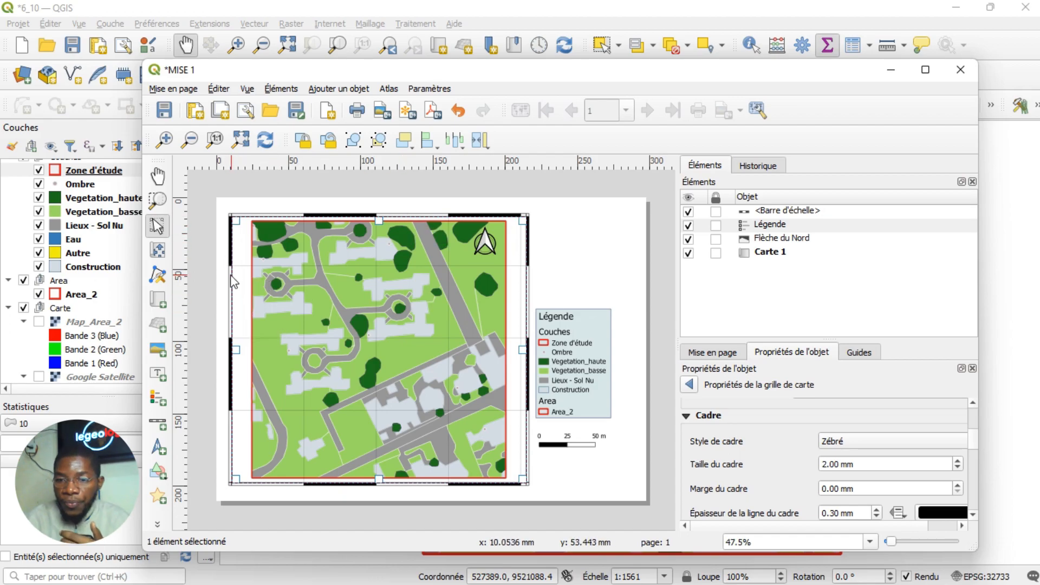
Review the grid frame settings, including its size, margin, line thickness, fill colours and divisions.
click(973, 517)
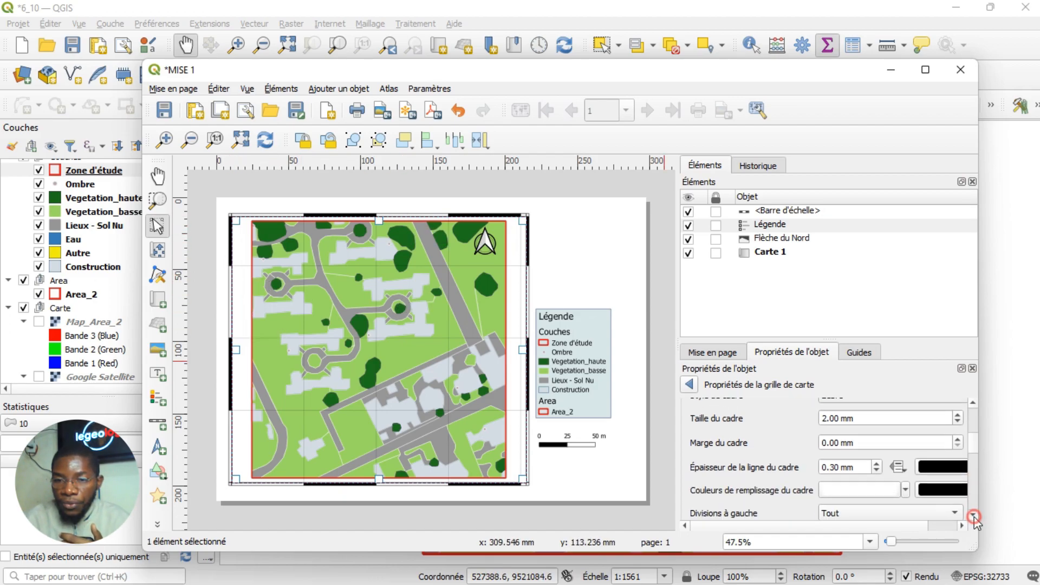
click(973, 516)
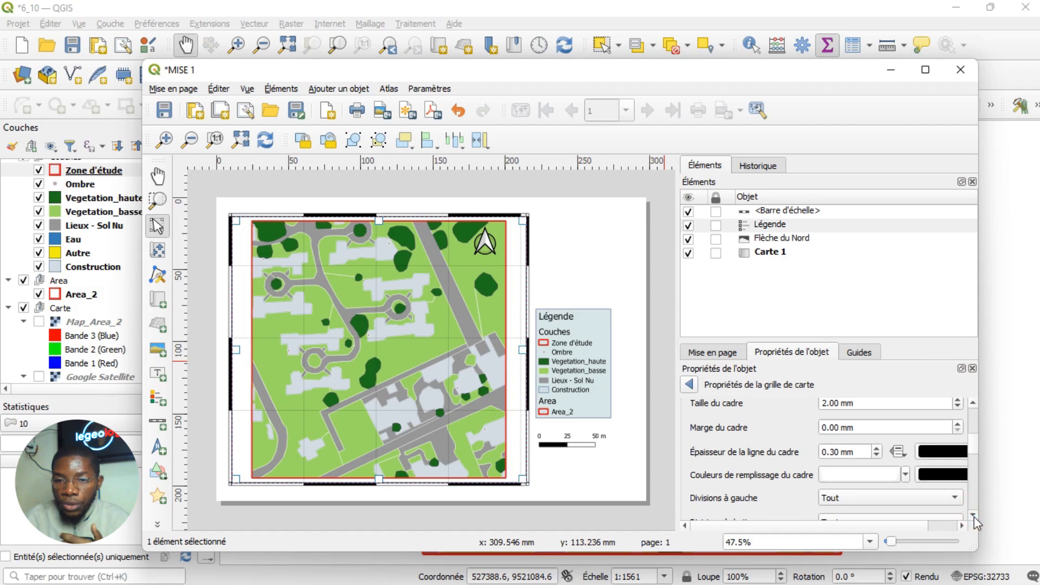
click(974, 515)
click(973, 515)
click(974, 515)
click(973, 516)
click(972, 403)
click(973, 404)
click(972, 403)
click(972, 404)
click(972, 404)
click(973, 404)
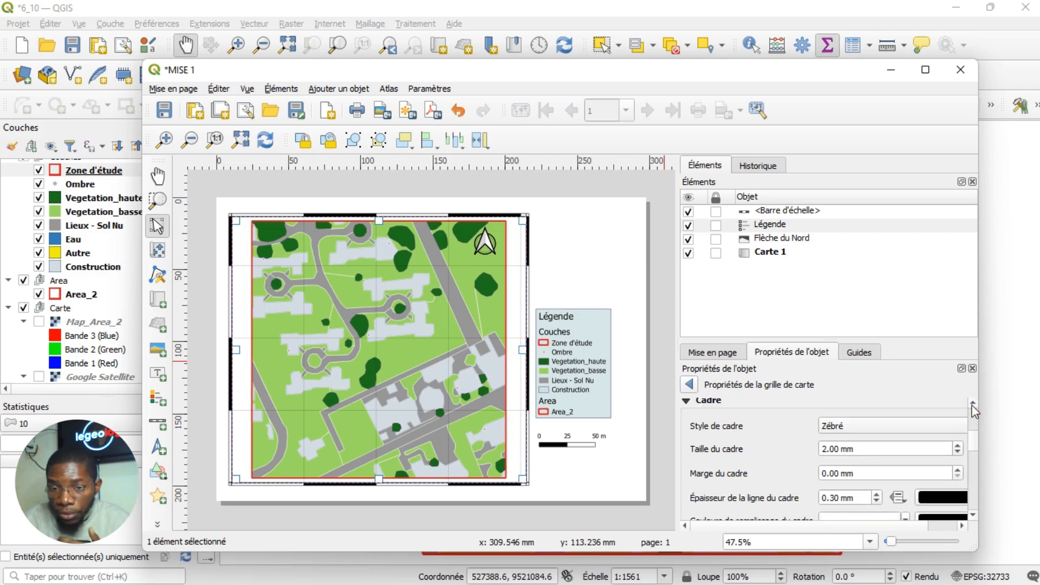
Turn on the display of coordinates around the map grid.
click(973, 517)
click(973, 518)
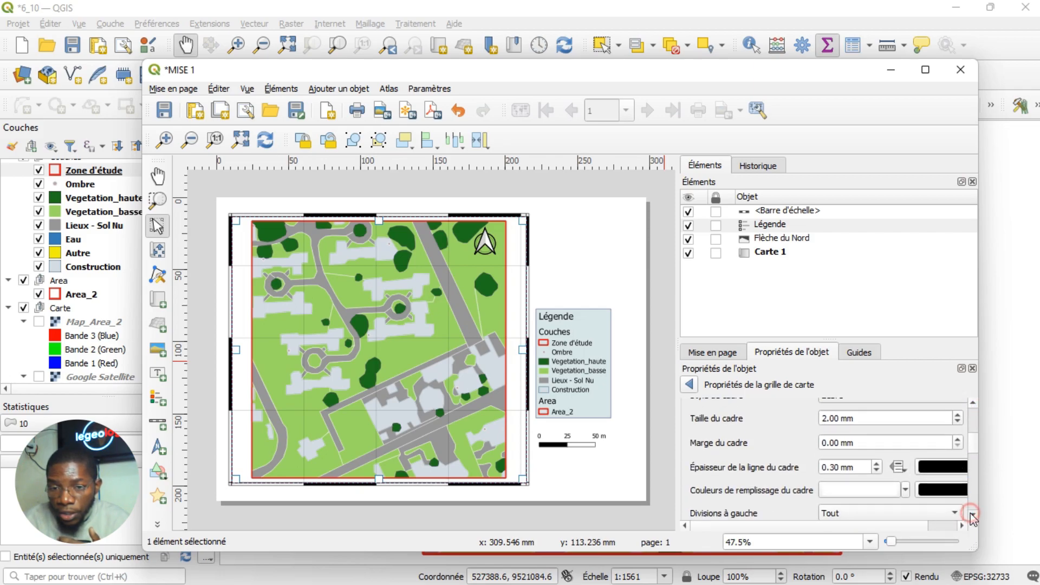
click(973, 518)
click(973, 518)
click(973, 518)
click(973, 517)
click(974, 518)
click(973, 517)
click(974, 517)
click(973, 518)
click(973, 517)
click(973, 517)
click(973, 518)
click(973, 518)
click(973, 517)
click(973, 517)
click(973, 517)
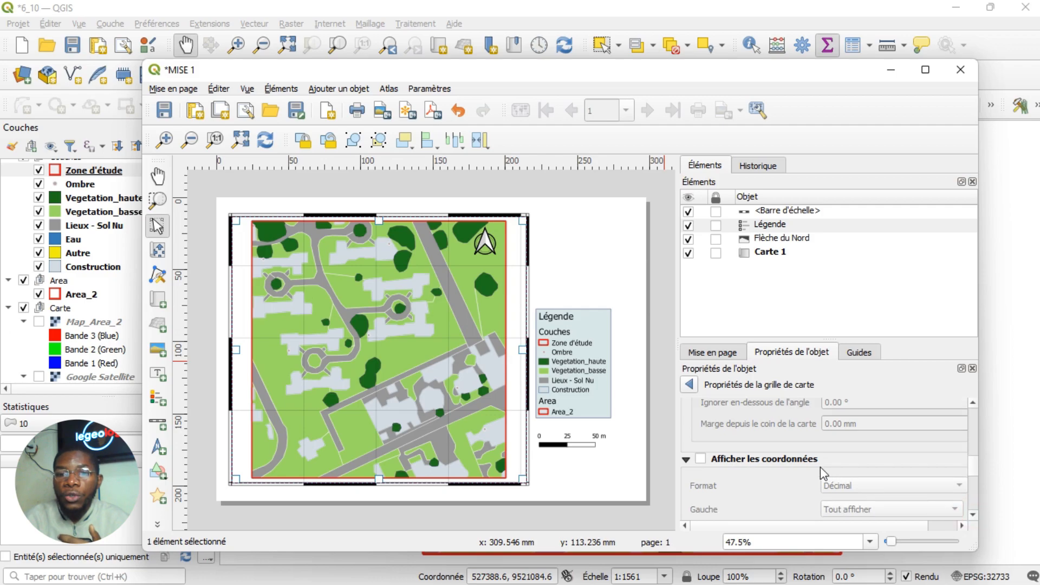
click(701, 459)
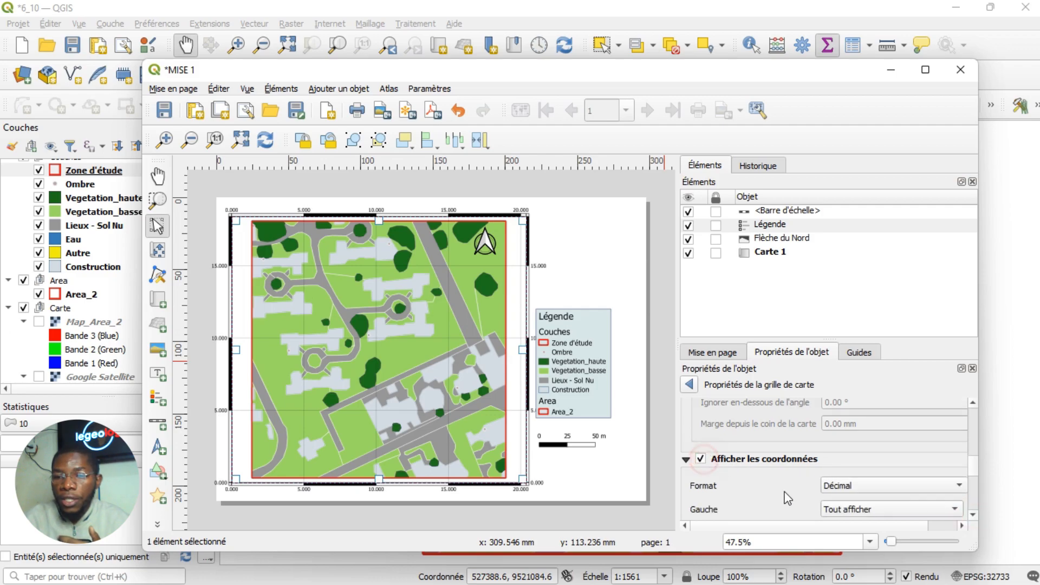
Set the orientation of the grid's left-side coordinates to Vertical ascendant.
click(973, 517)
click(973, 518)
click(973, 517)
click(974, 518)
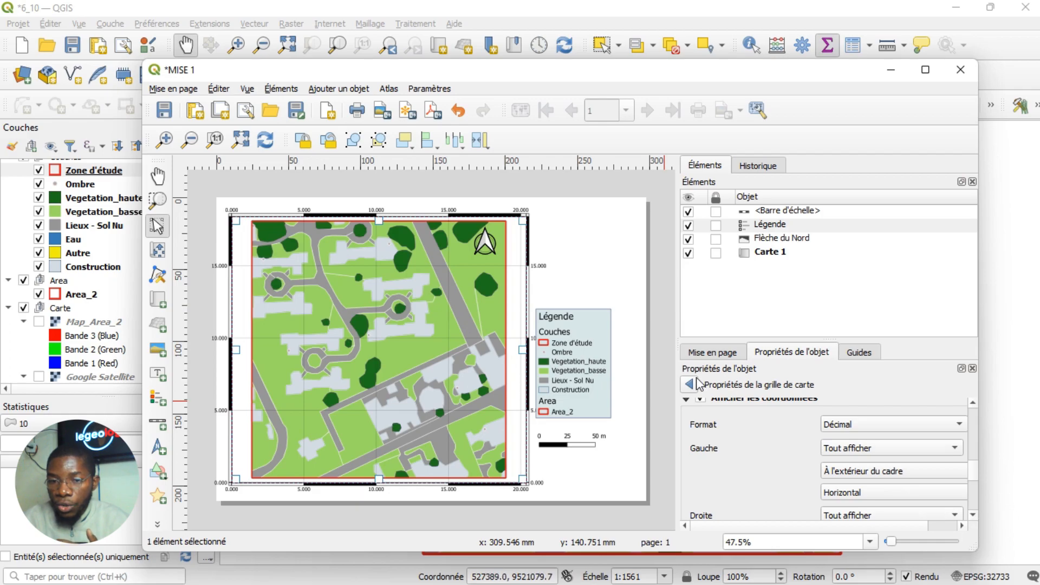
click(886, 494)
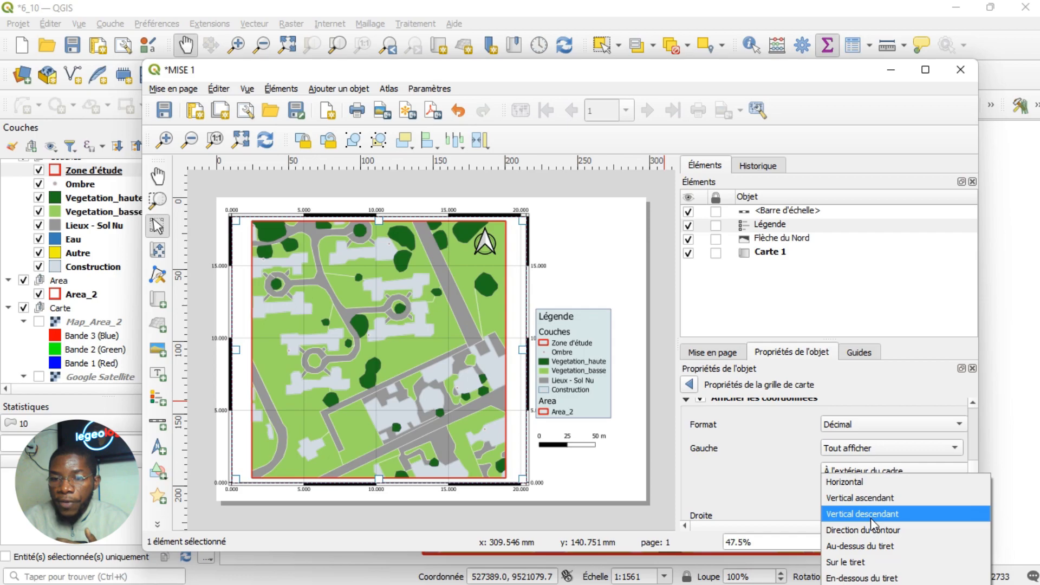
click(871, 504)
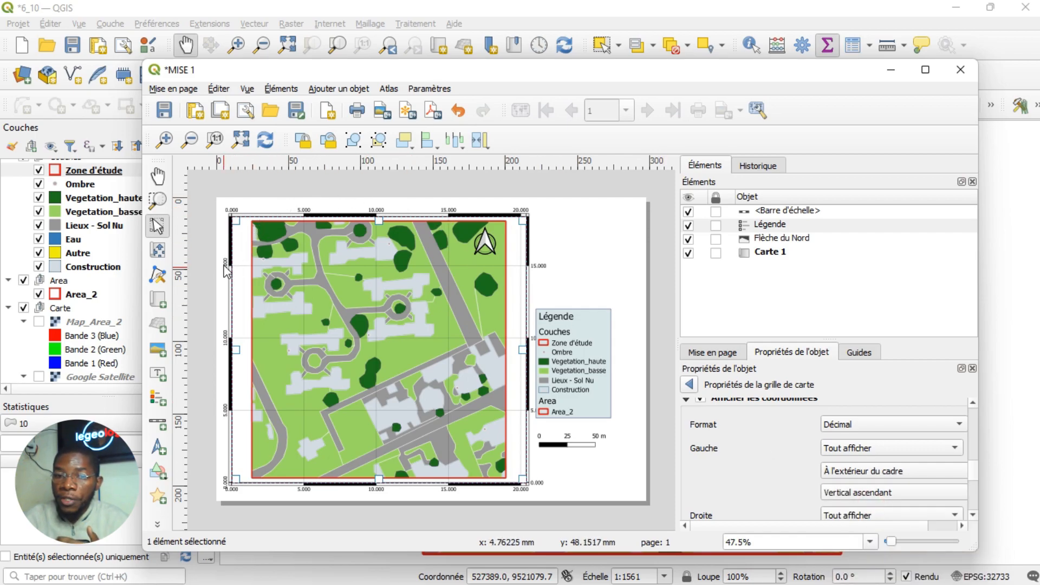
Try the Vertical descendant orientation for the grid's left-side coordinates and return them to Vertical ascendant.
click(859, 497)
click(856, 508)
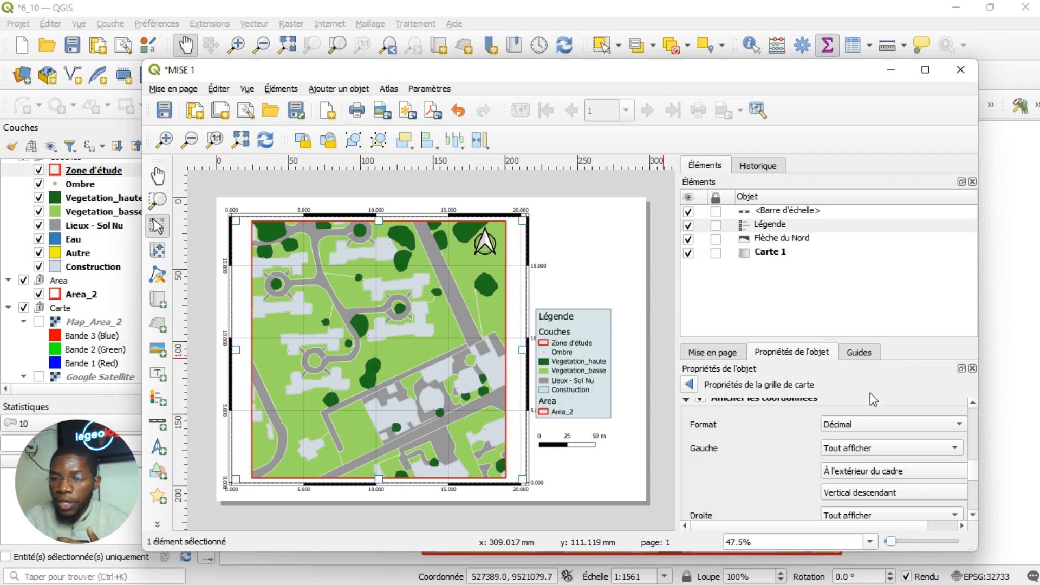
click(909, 492)
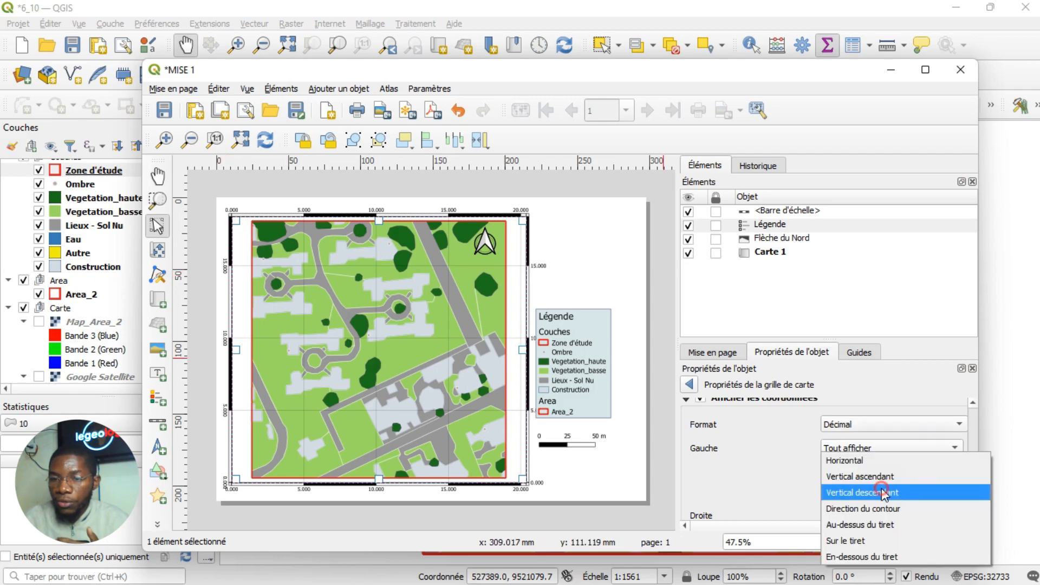
click(855, 472)
Set the orientation of the grid's right-side coordinates to Vertical ascendant.
click(971, 516)
click(971, 516)
click(971, 516)
click(971, 516)
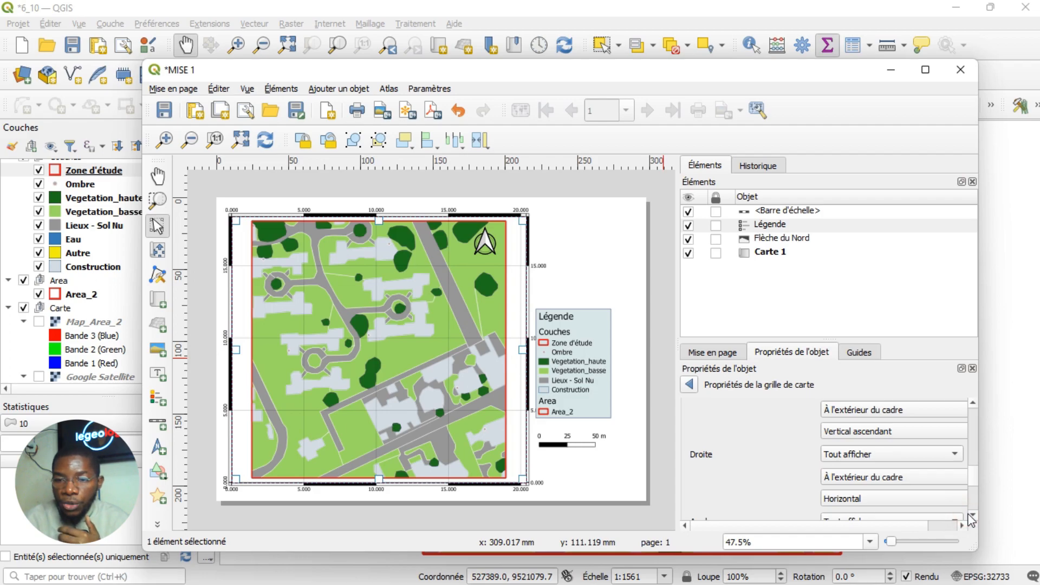
click(880, 498)
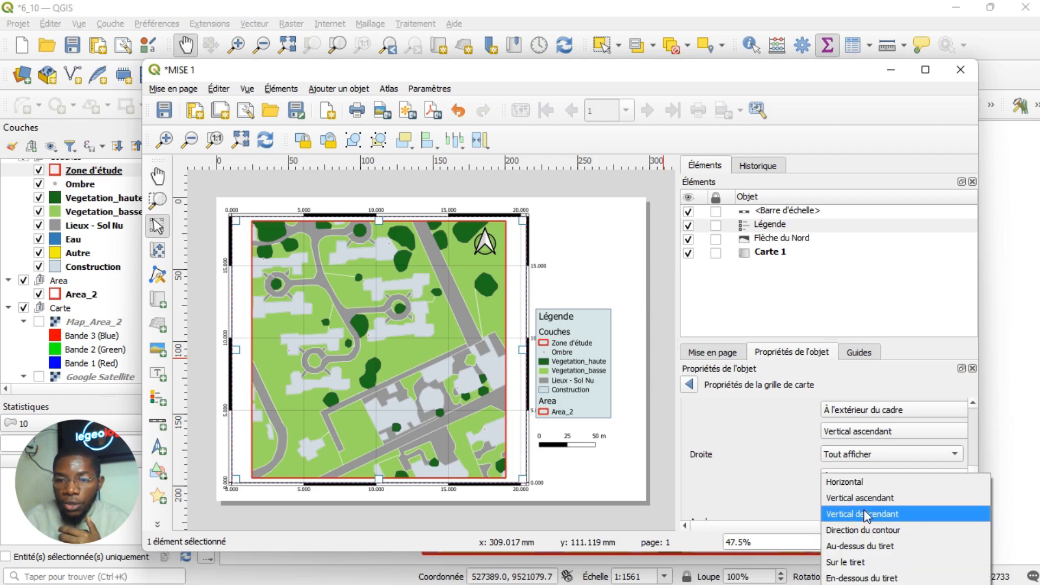
click(864, 498)
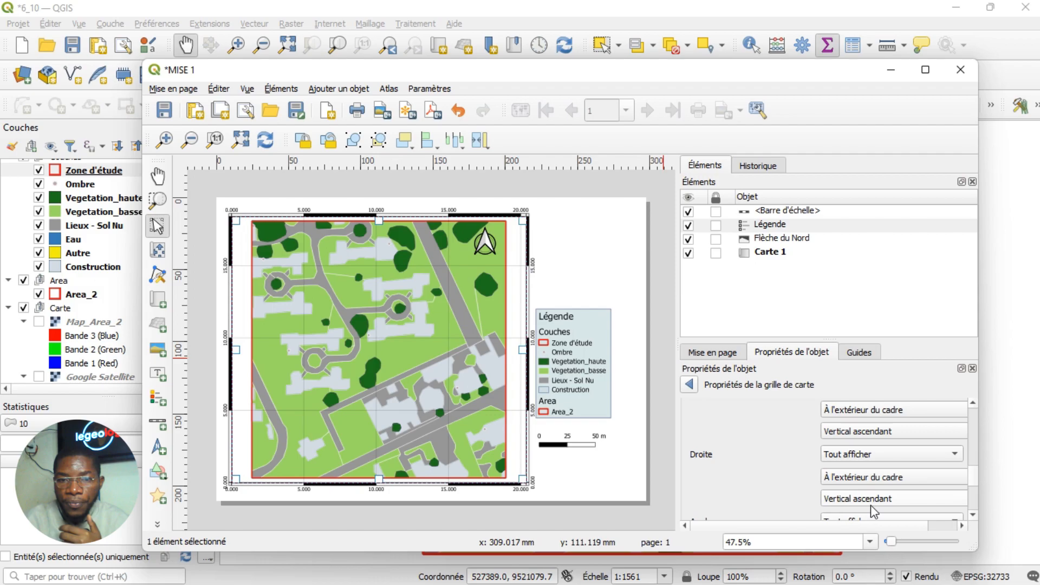
Move the legend and the scale bar slightly to the right, away from the map grid's coordinates.
click(577, 364)
drag(574, 356, 585, 357)
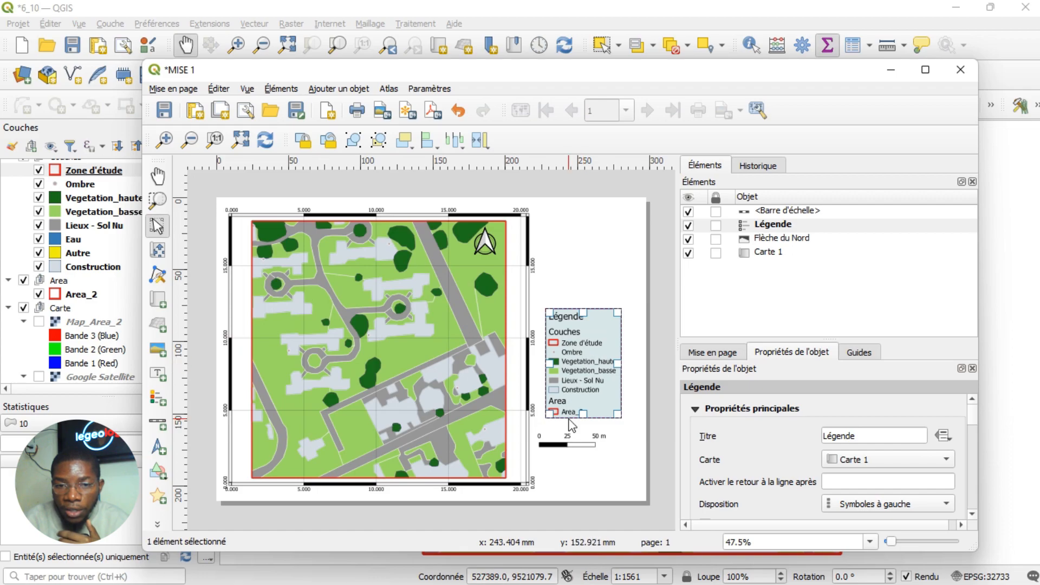
click(568, 446)
drag(562, 443, 571, 443)
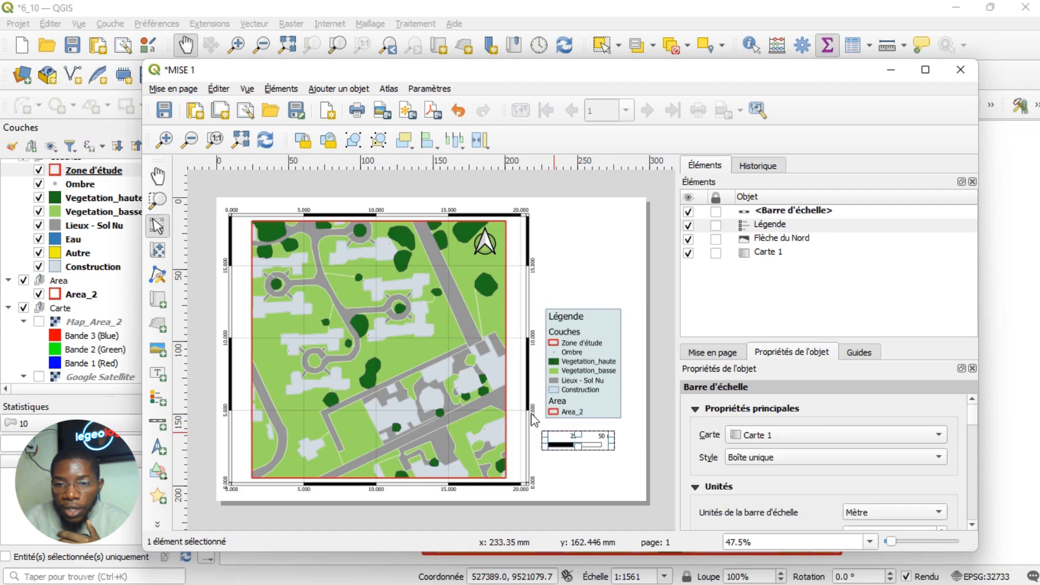
Select the main map on the page and open its Grille 1 for modification.
click(443, 343)
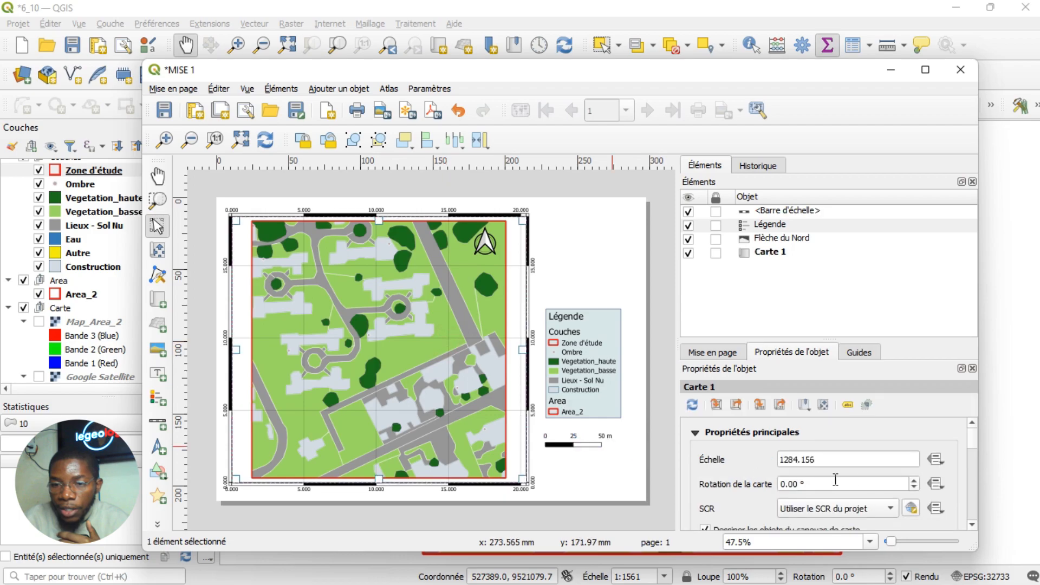
click(971, 526)
click(972, 527)
click(972, 528)
click(972, 528)
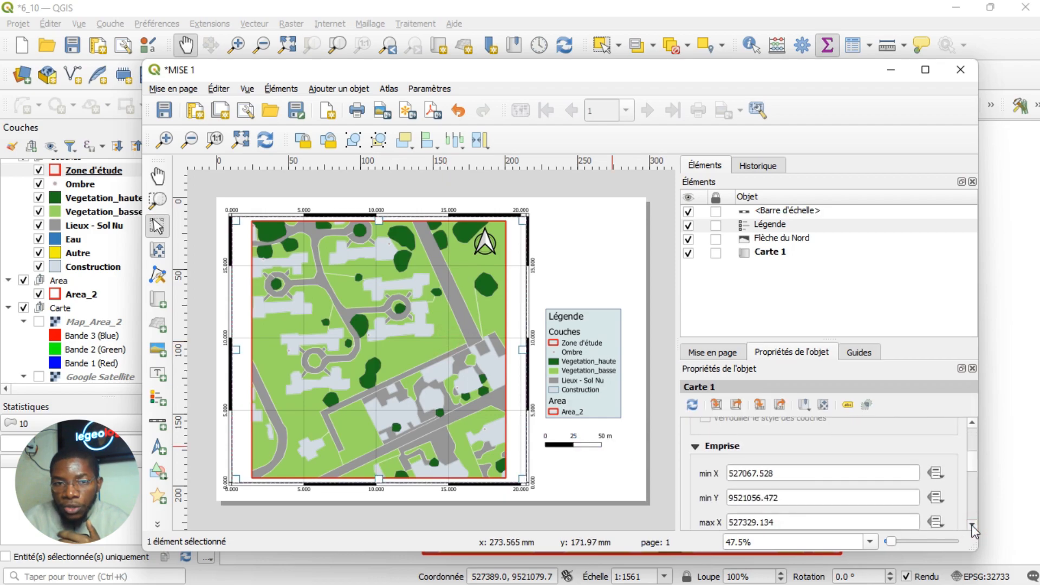
click(973, 528)
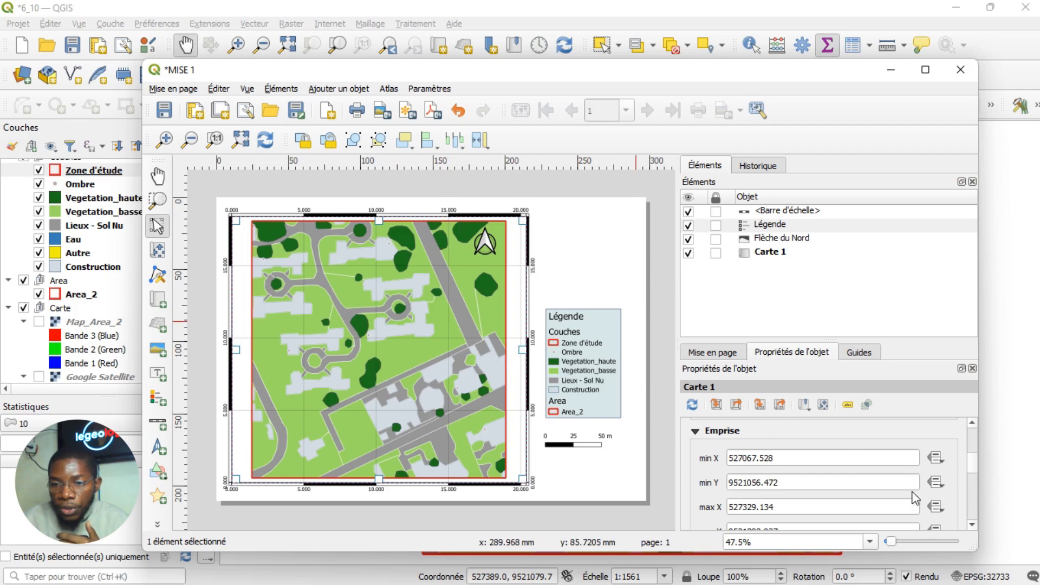
click(973, 528)
click(973, 529)
click(973, 529)
click(972, 528)
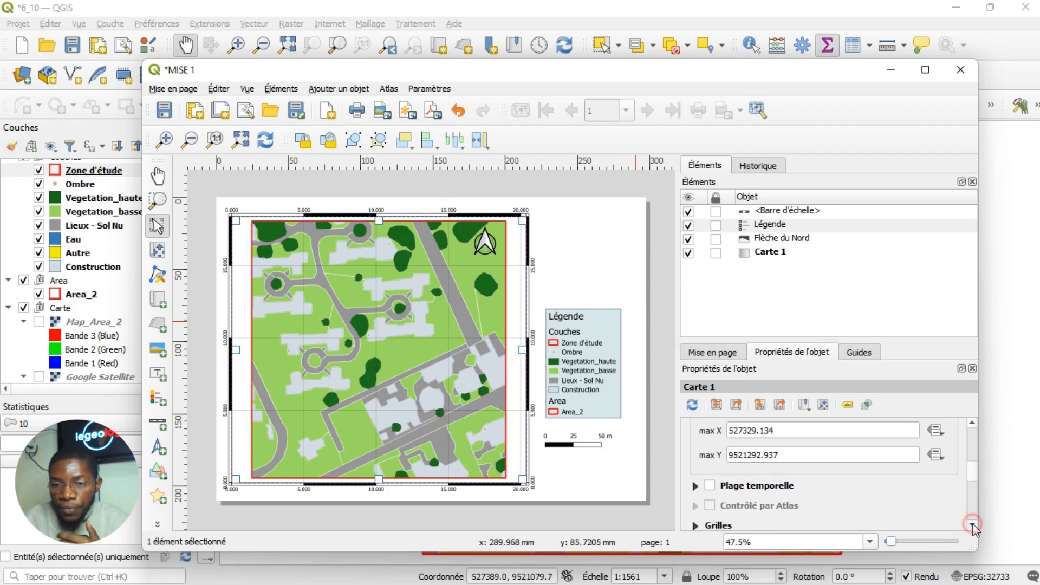
click(972, 529)
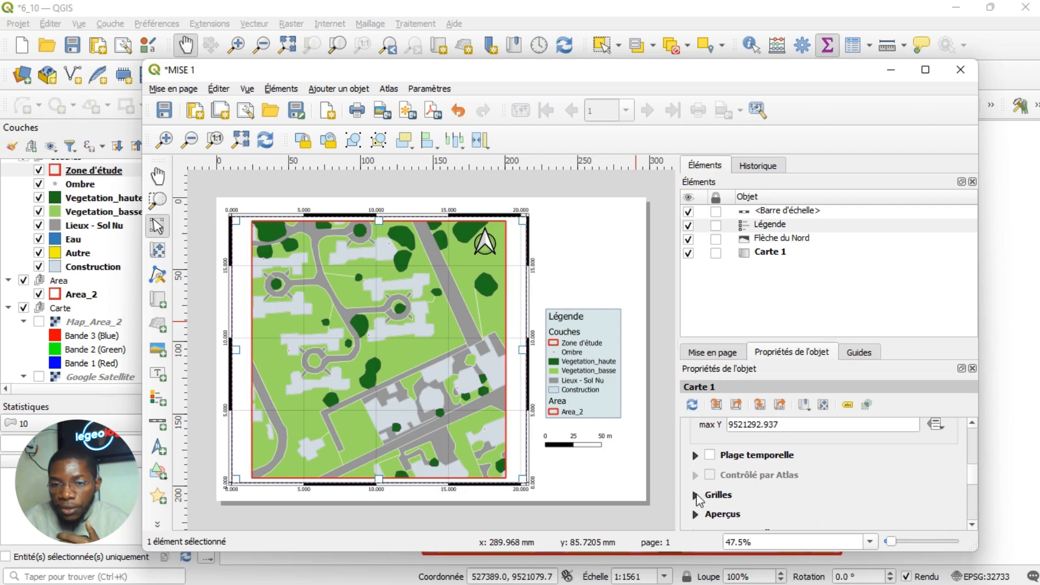
click(695, 495)
click(973, 526)
click(973, 526)
click(973, 525)
click(973, 526)
click(973, 425)
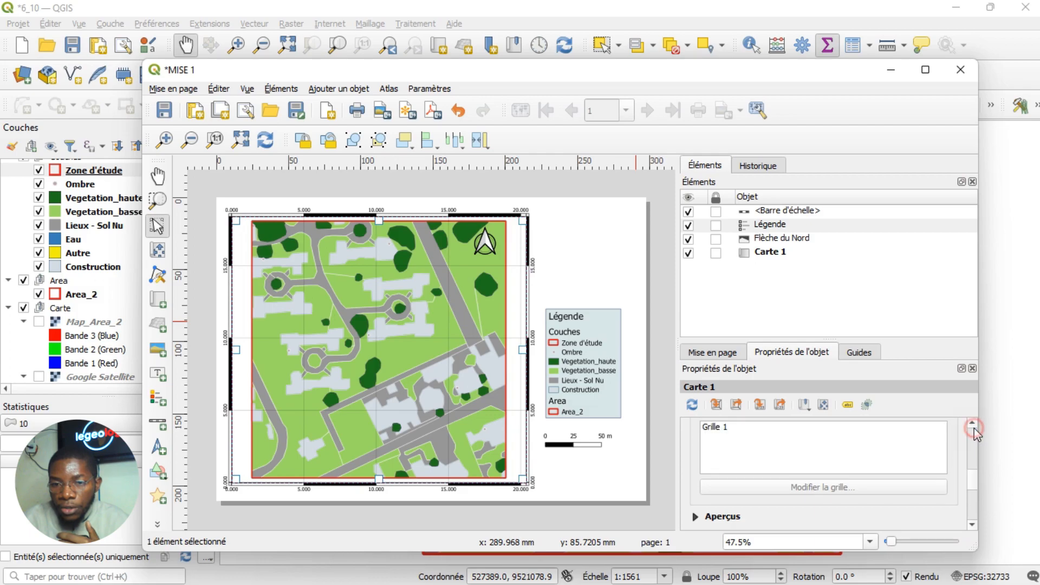
click(706, 428)
click(764, 488)
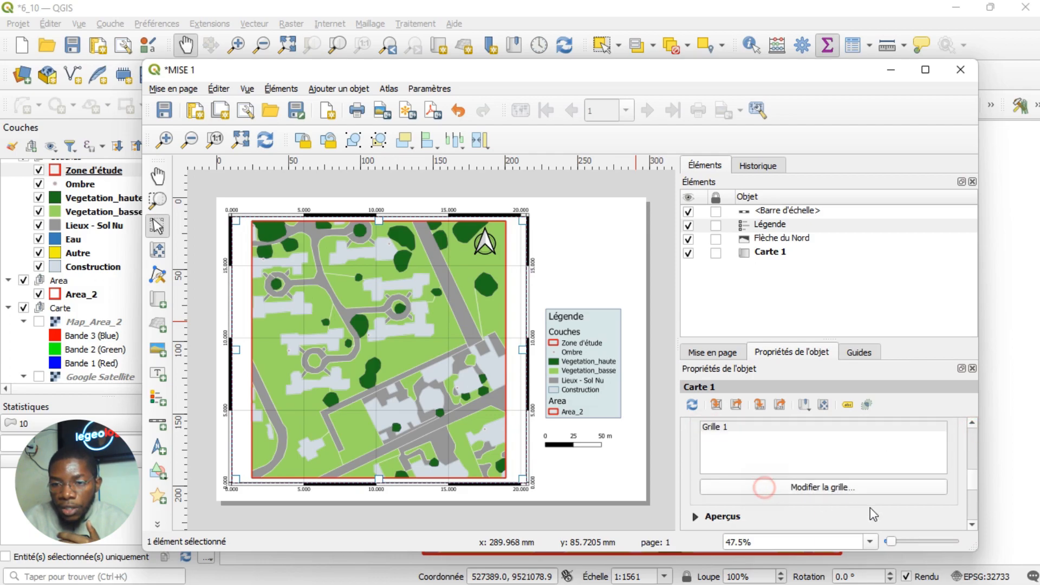
Set the font size of the map grid's coordinate annotations to 14 points.
click(973, 518)
click(973, 519)
click(974, 518)
click(973, 519)
click(974, 518)
click(974, 518)
click(973, 518)
click(973, 519)
click(974, 518)
click(973, 518)
click(974, 518)
click(973, 518)
click(974, 518)
click(974, 519)
click(973, 519)
click(974, 519)
click(974, 518)
click(973, 518)
click(973, 518)
click(973, 518)
click(973, 518)
click(974, 518)
click(973, 519)
click(974, 518)
click(974, 518)
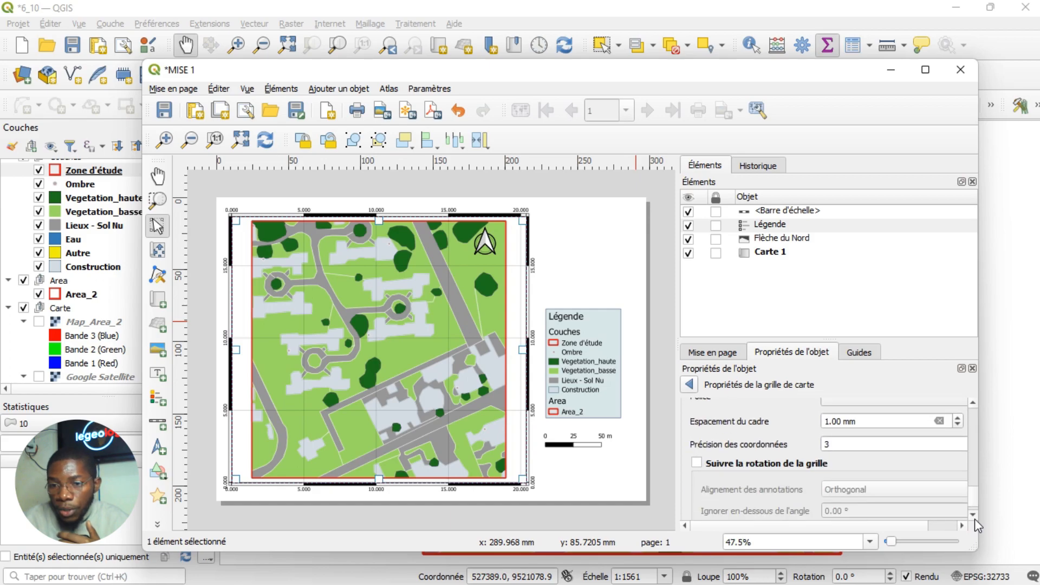
click(973, 404)
click(973, 404)
click(930, 449)
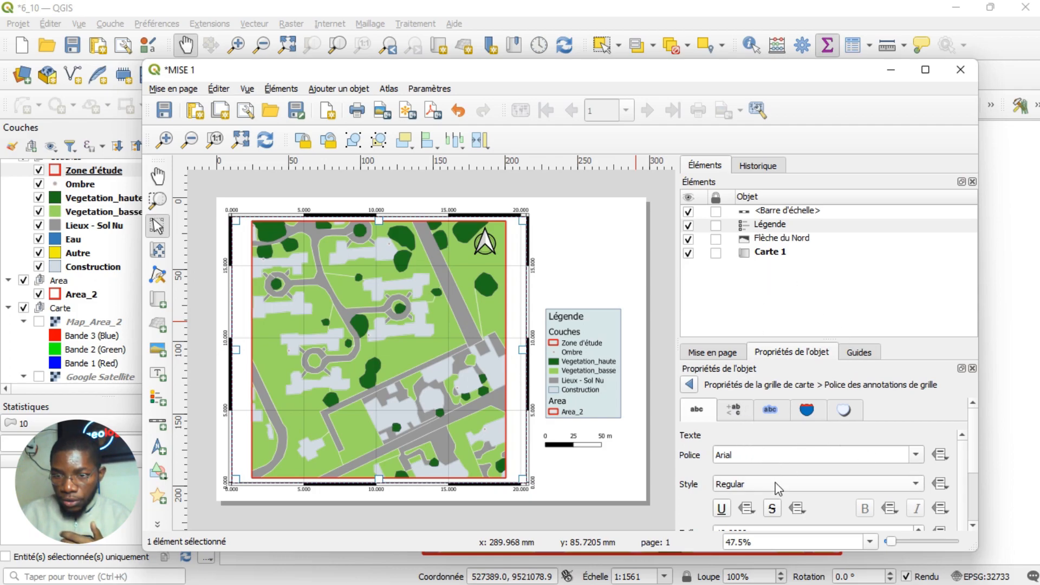
click(973, 527)
click(974, 526)
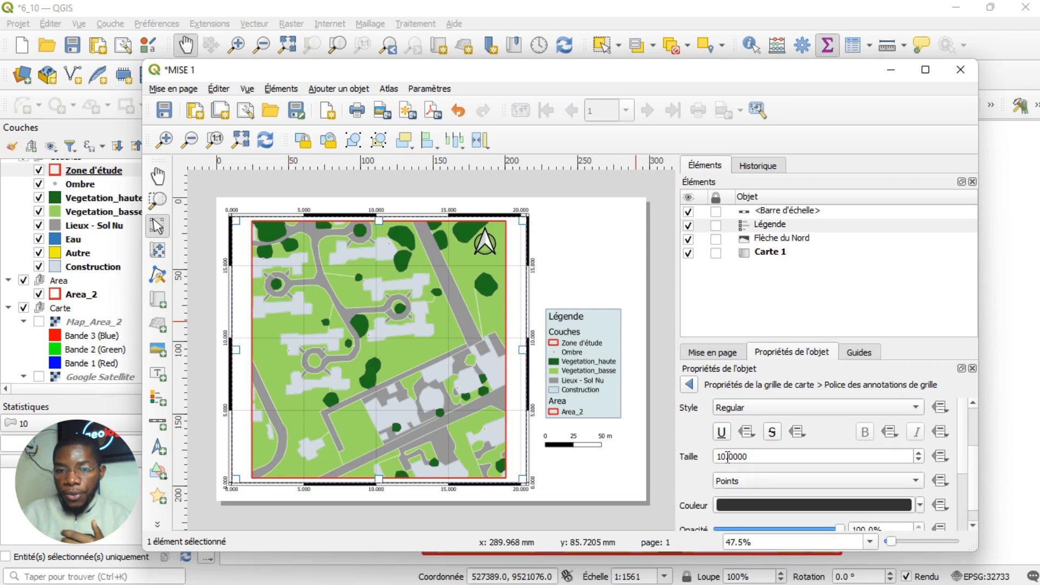
click(723, 456)
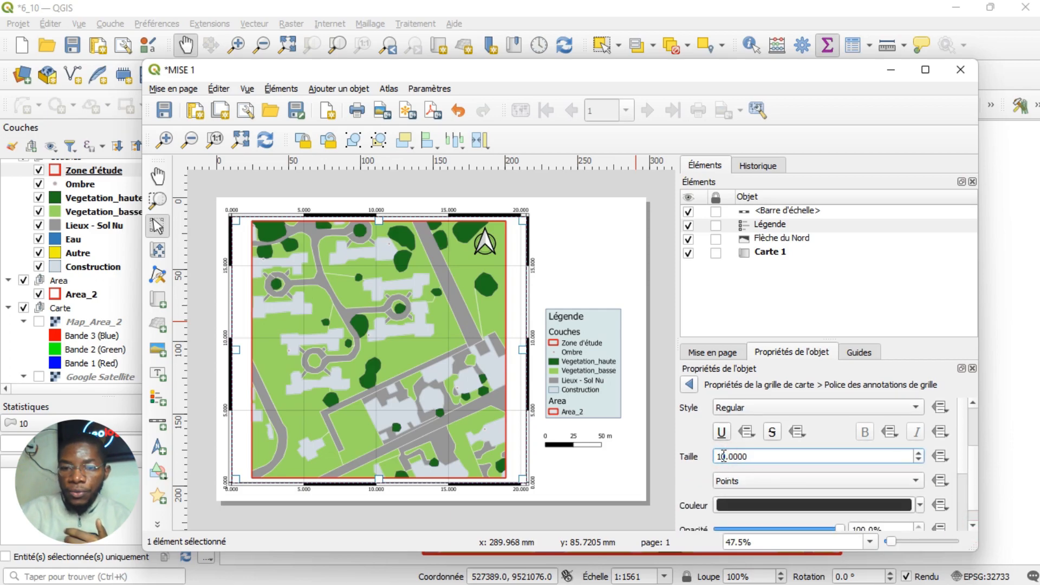
key(BackSpace)
text(4)
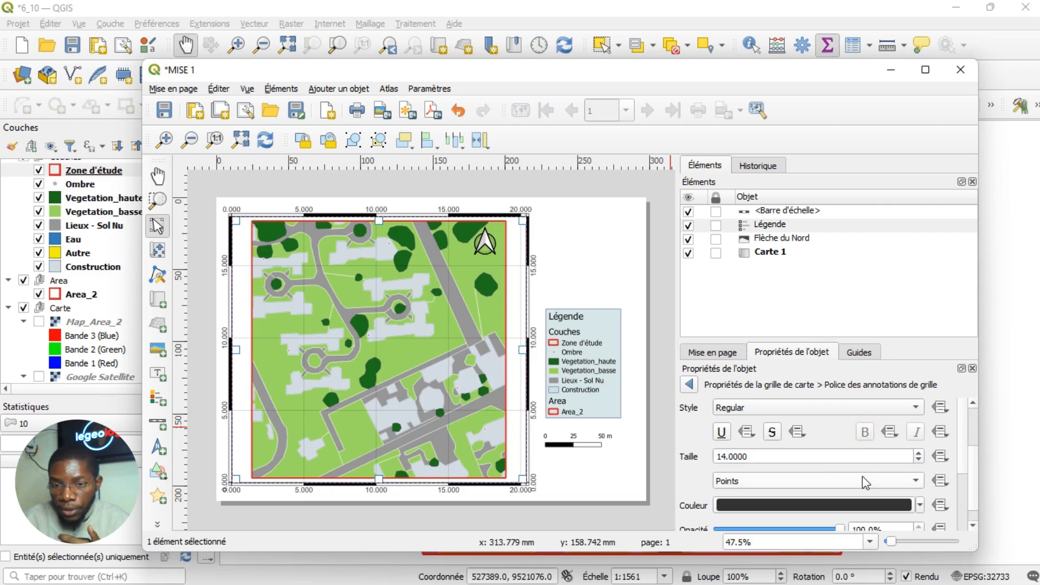
Look at the colour selection for the grid annotation font and return to the font settings.
click(973, 525)
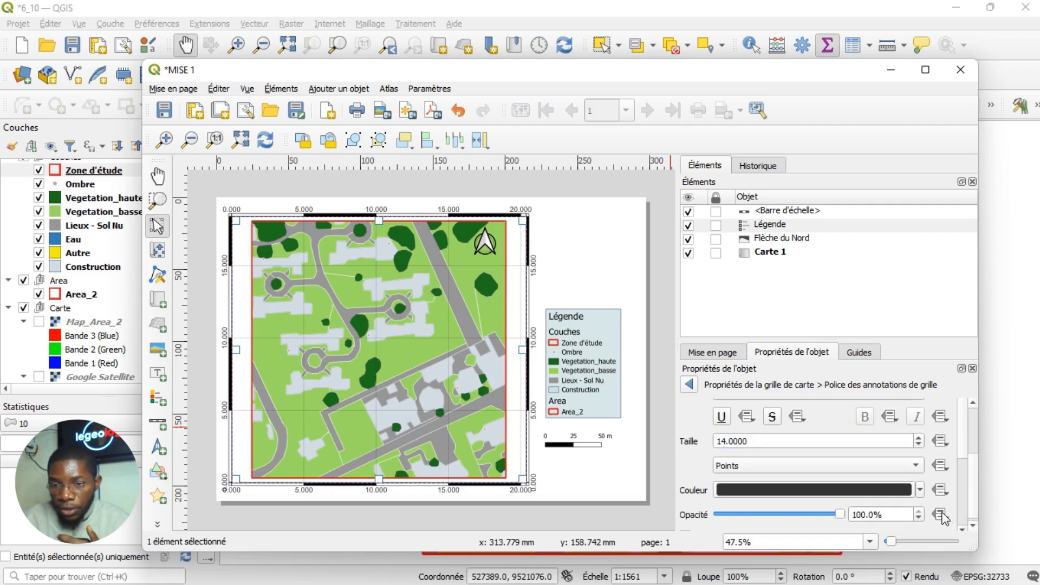
click(913, 495)
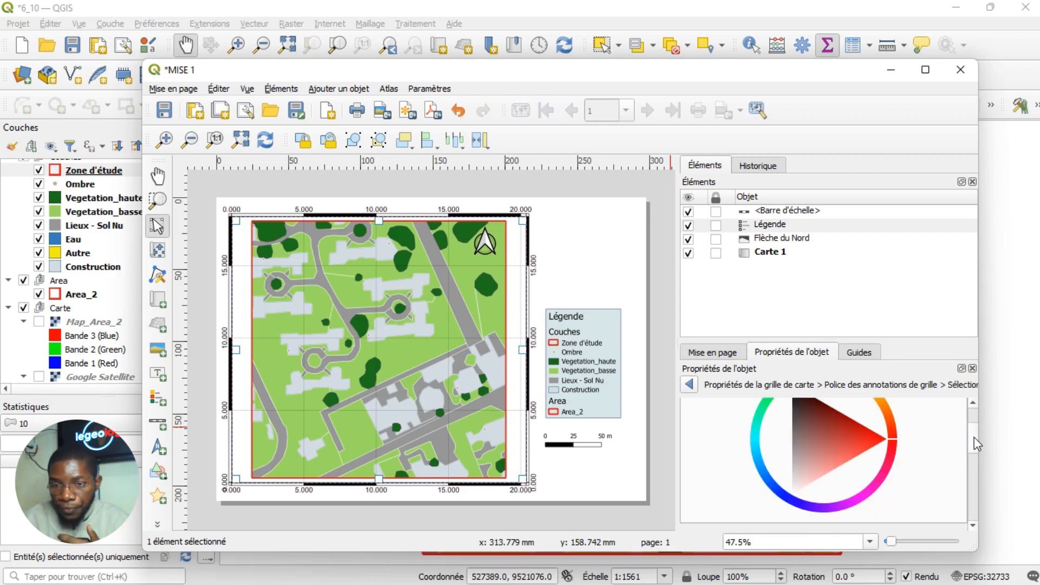
drag(974, 438, 974, 430)
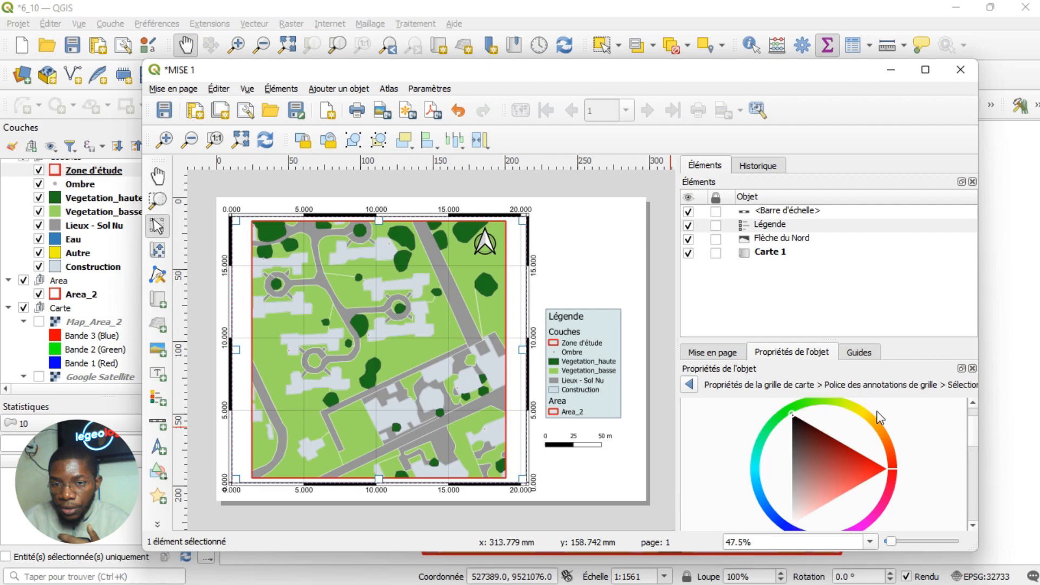
click(690, 384)
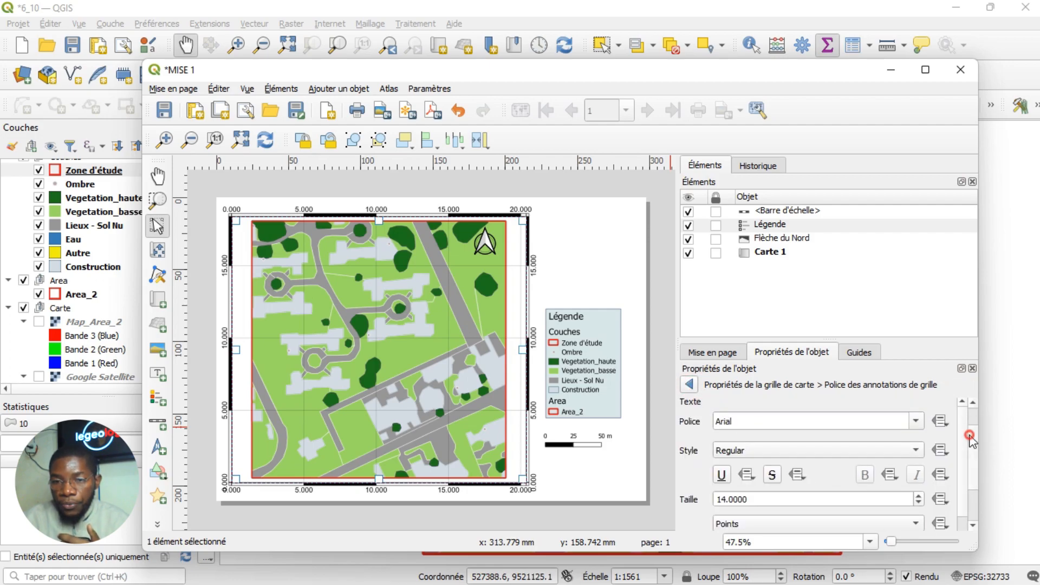
drag(970, 439, 968, 458)
Maximize the layout window and add an image frame in the empty page area above the legend.
click(546, 261)
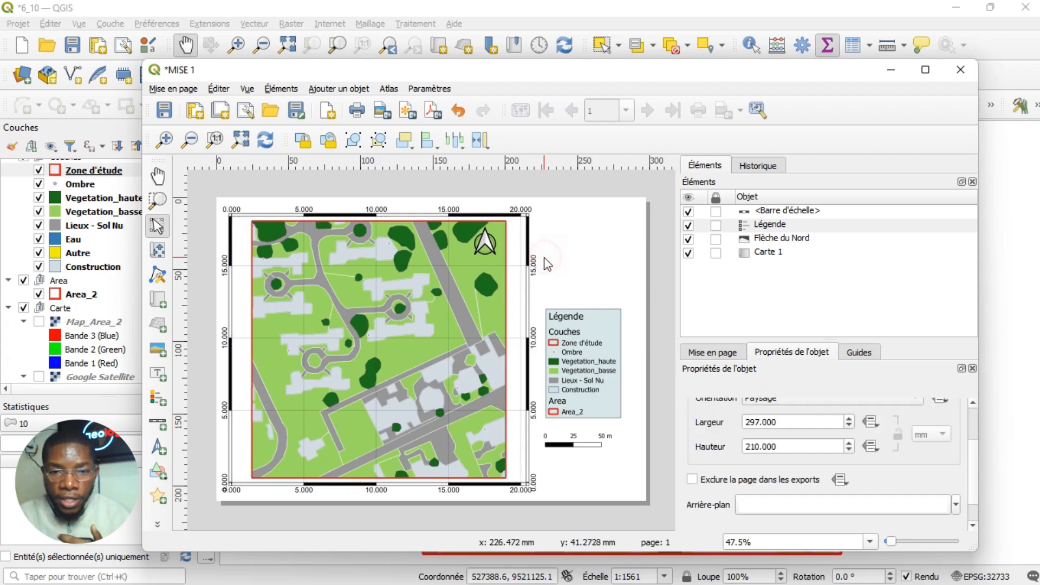
click(925, 70)
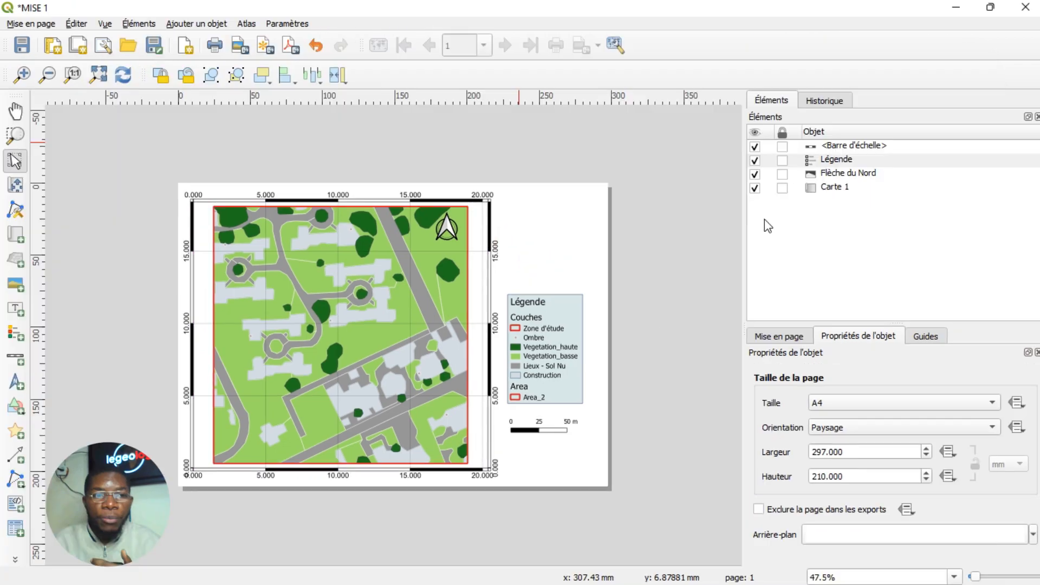
click(17, 285)
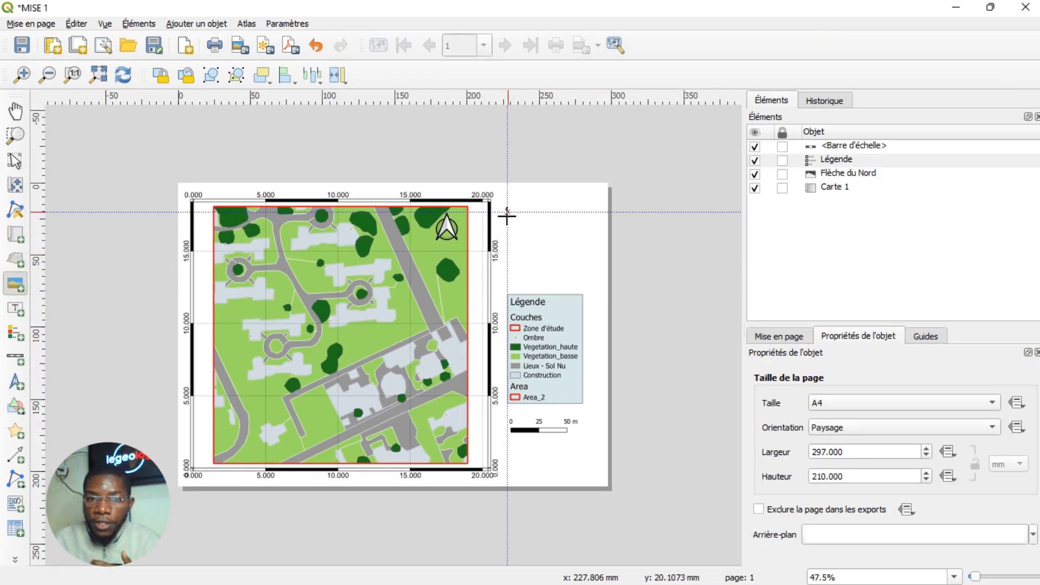
mouse_move(507, 219)
mouse_down()
mouse_move(525, 269)
mouse_move(599, 281)
mouse_up()
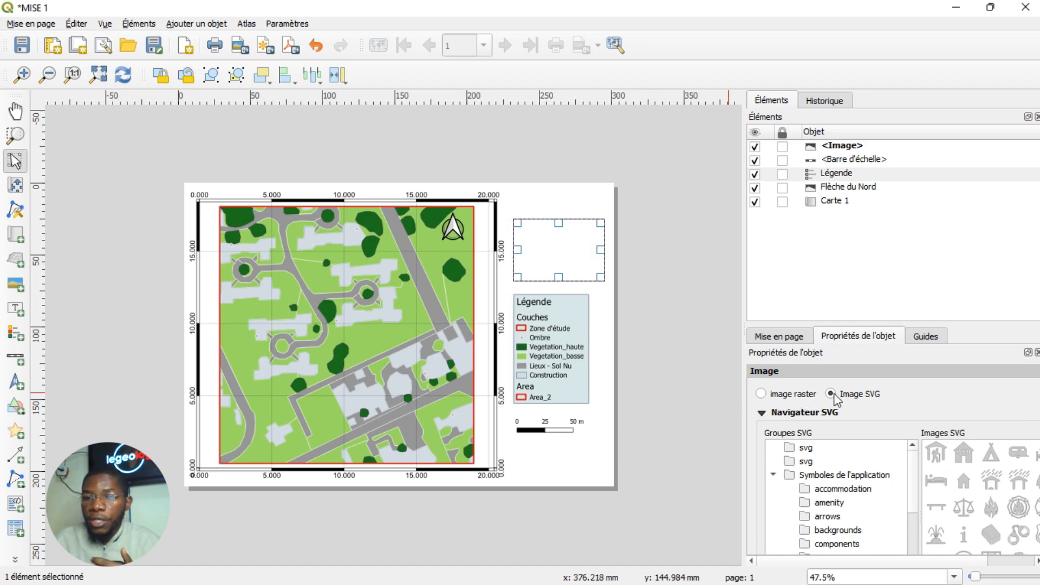
Make the frame a raster image and load Opportunites-dutilisation-des-biocarburants-et-leur-impact-sur-lenvironnement-socio-economiq7.png from the Cartes Provinces RDC folder.
click(761, 395)
click(1033, 416)
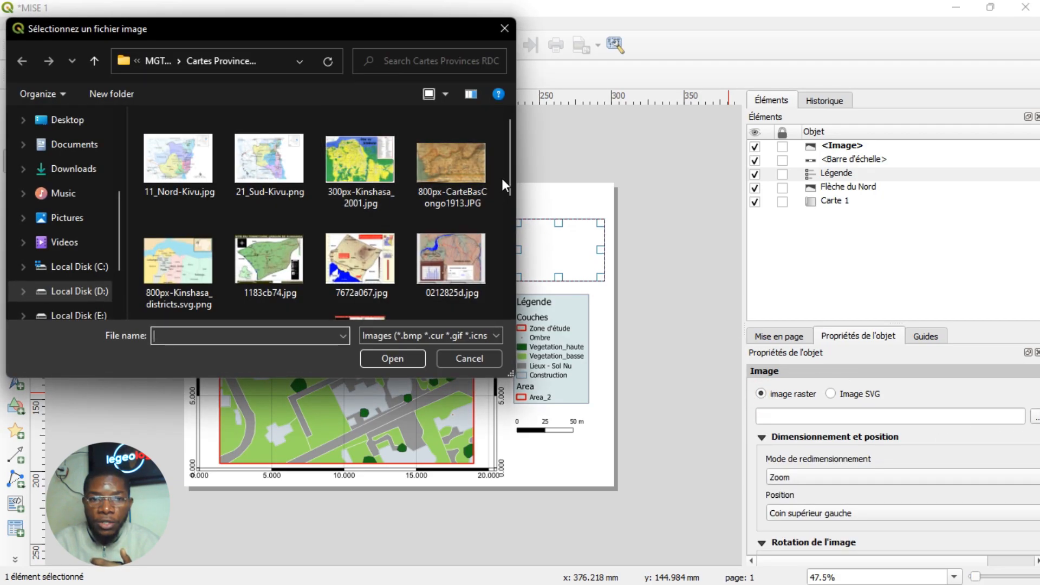
drag(511, 160, 501, 279)
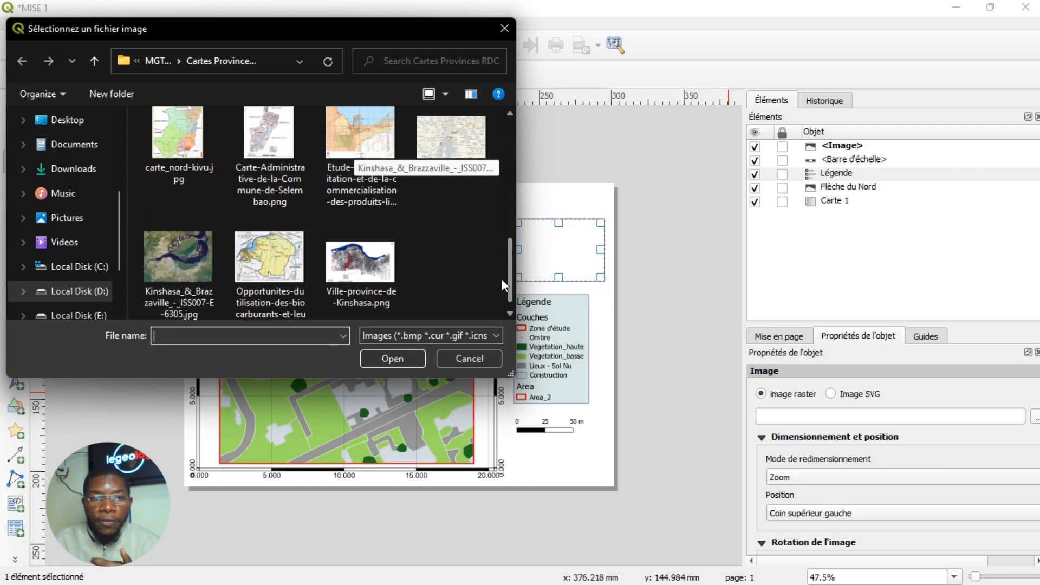
double_click(284, 261)
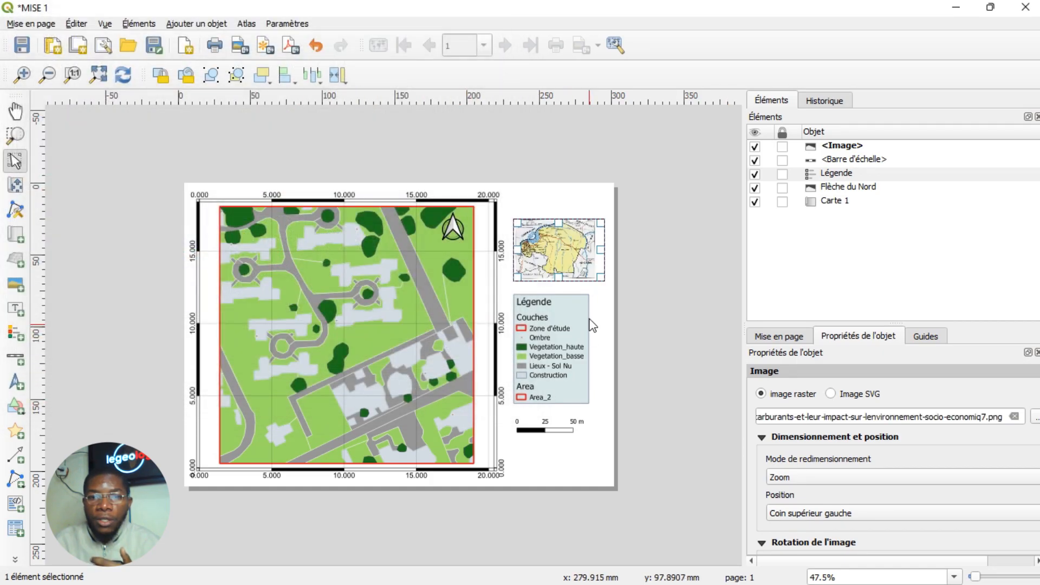
Nudge the inserted image down, and shift the legend and scale bar to the right and slightly down beneath it.
mouse_move(554, 249)
mouse_down()
mouse_move(545, 248)
mouse_move(556, 256)
mouse_up()
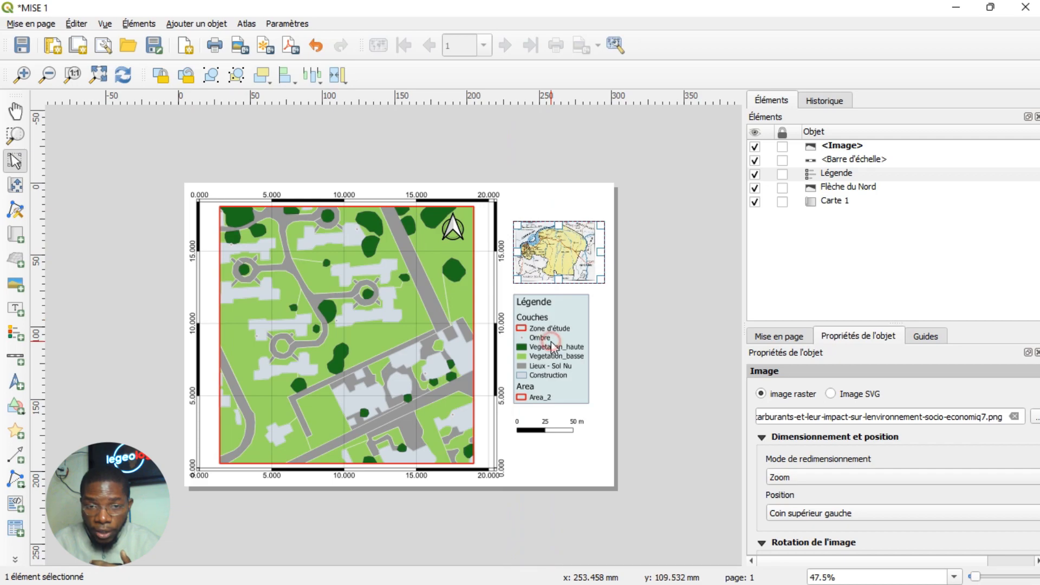
click(552, 347)
drag(540, 351, 552, 354)
click(538, 428)
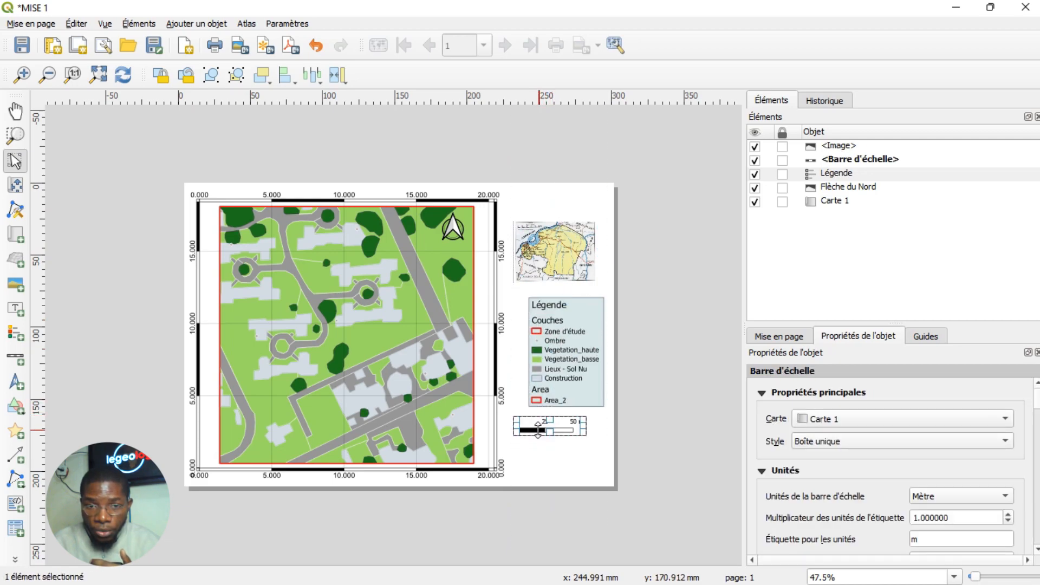
drag(535, 422, 548, 432)
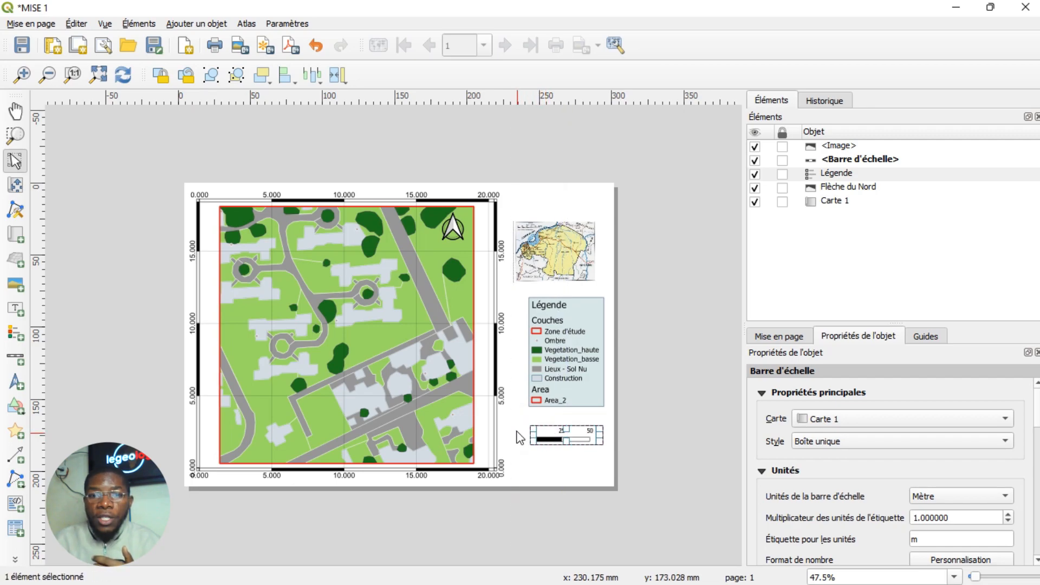
click(515, 426)
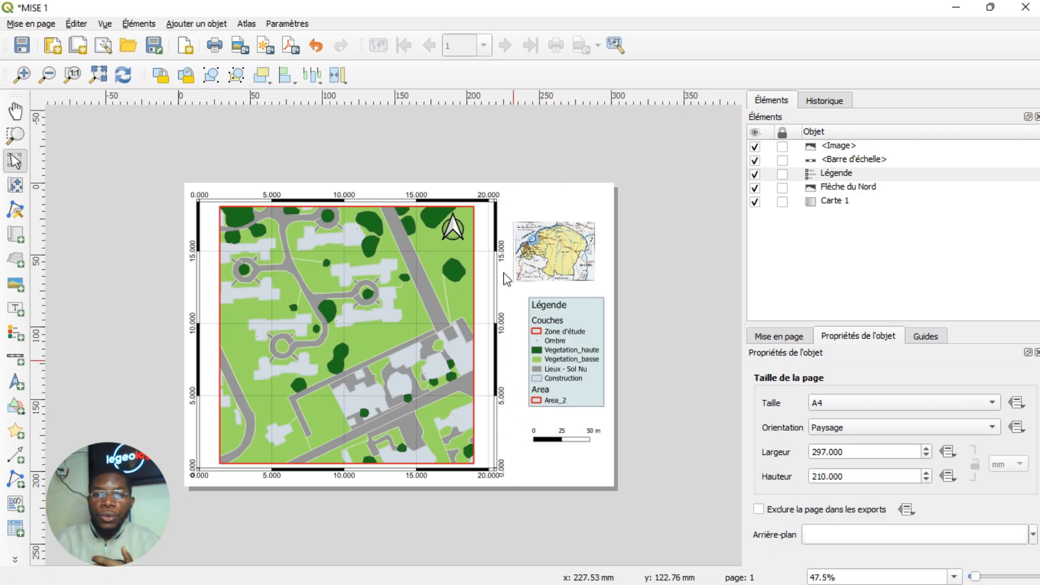
click(536, 267)
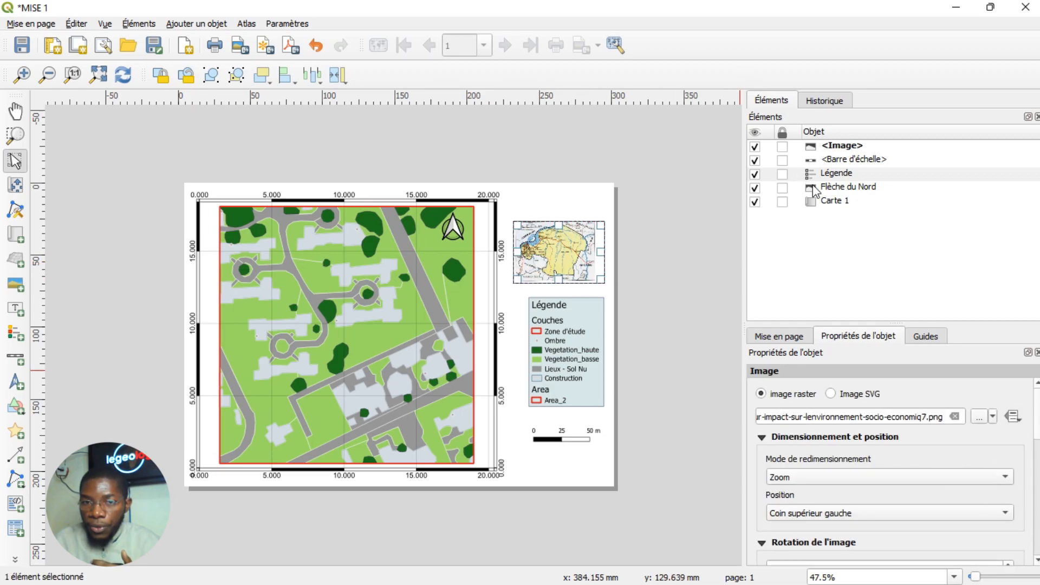
Enable a red frame around the inserted location image.
click(831, 146)
right_click(830, 144)
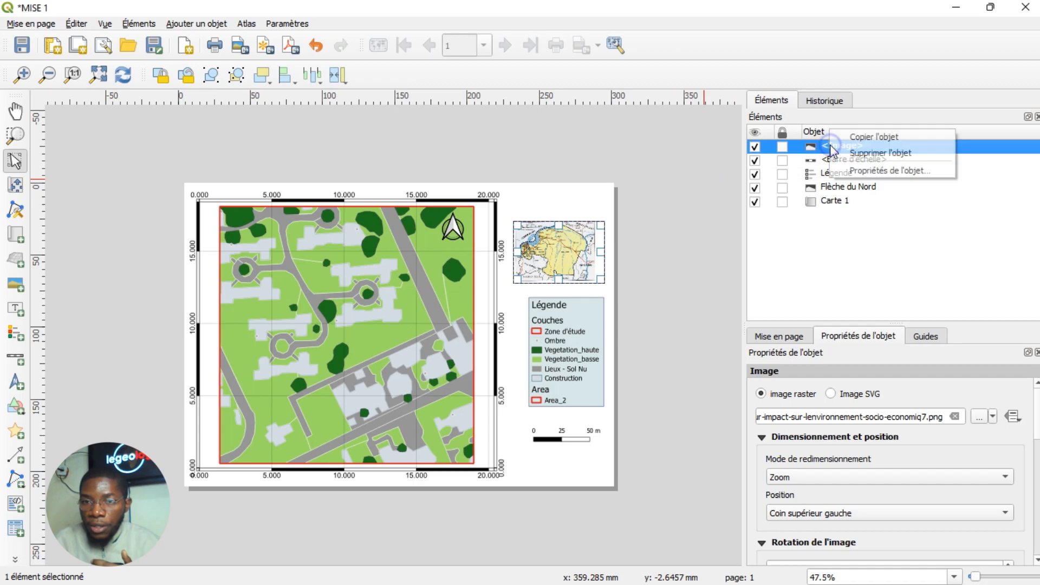
click(852, 171)
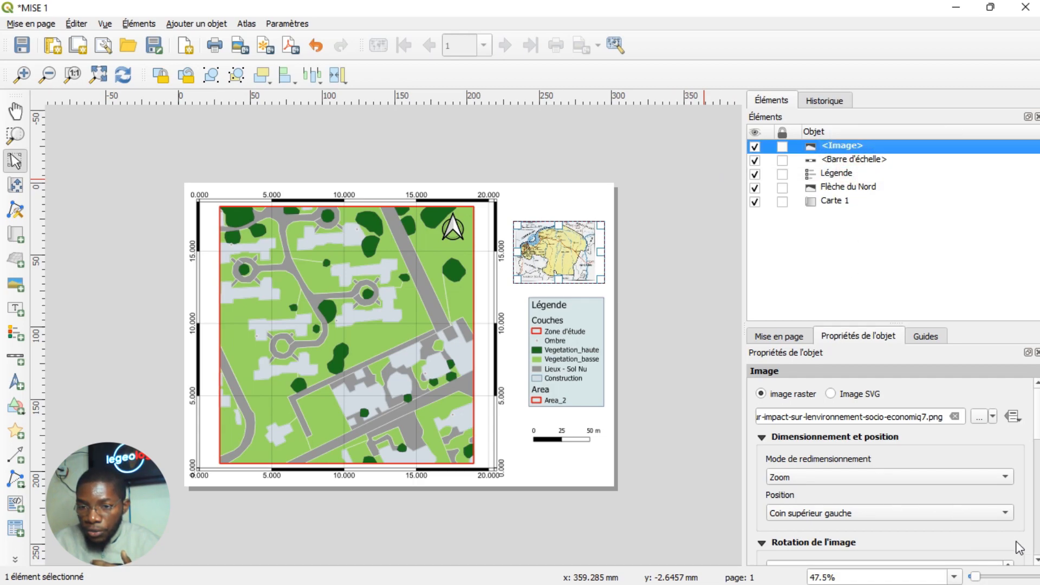
scroll(1036, 563, down, 6)
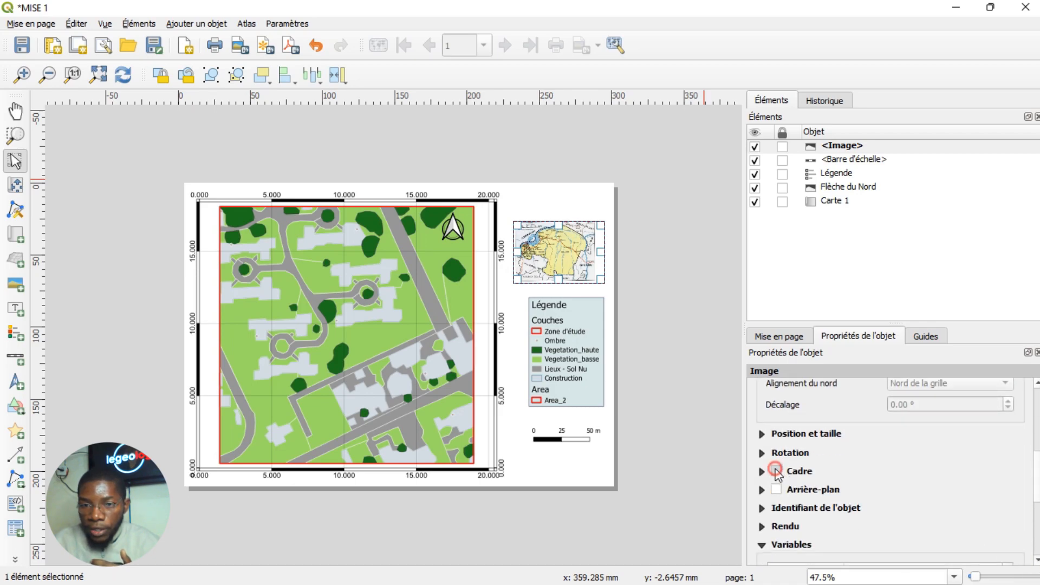
click(776, 470)
click(935, 497)
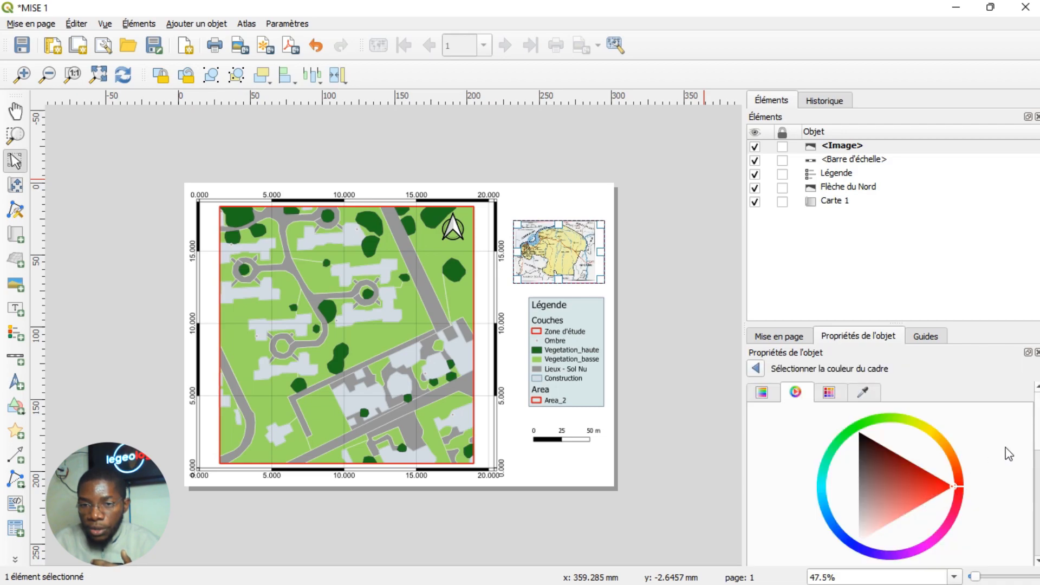
click(758, 368)
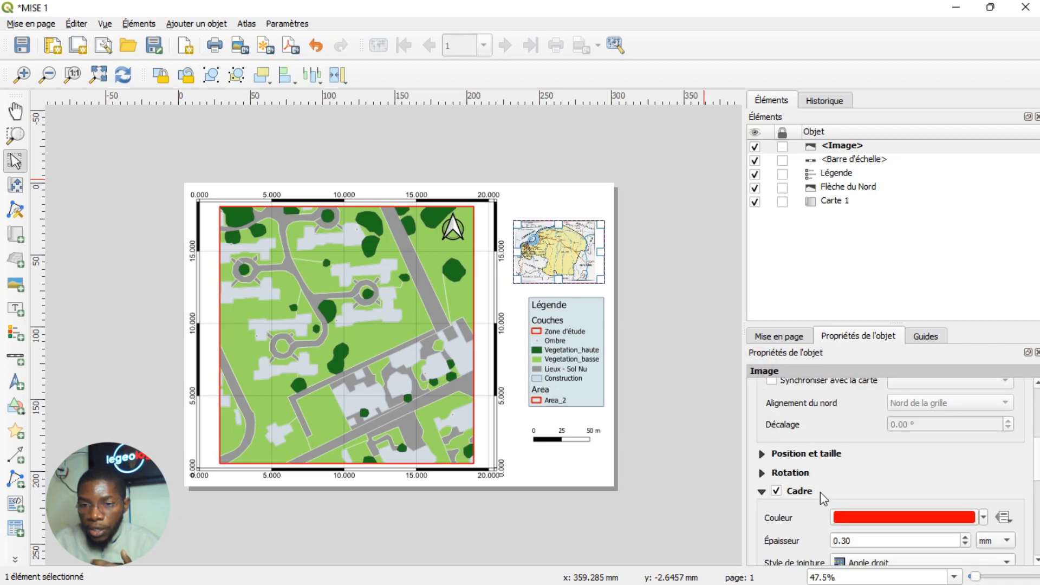
Set the location image's frame thickness to 1 mm and deselect the image.
drag(852, 539, 761, 530)
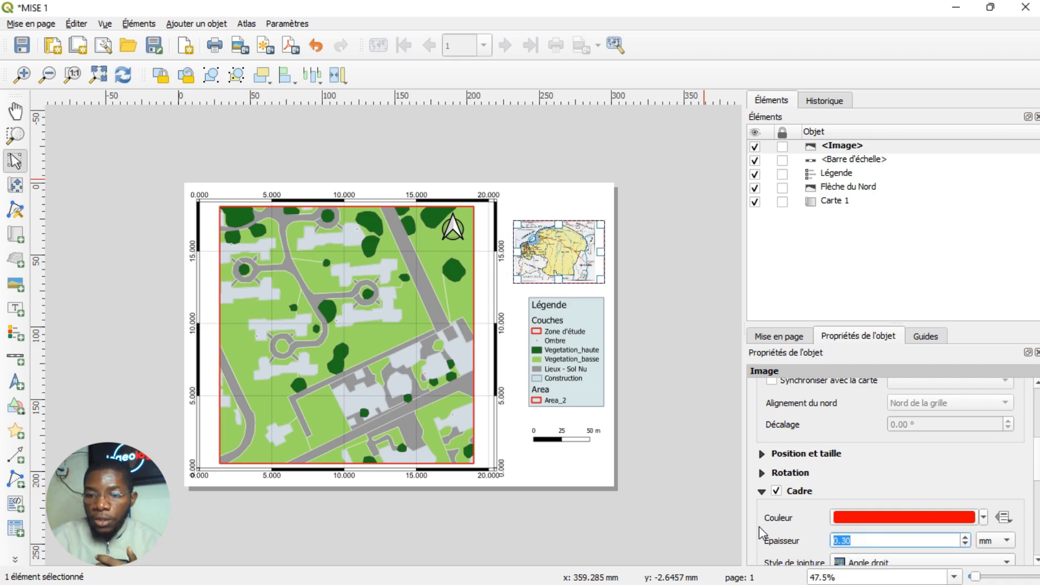
text(1)
key(Return)
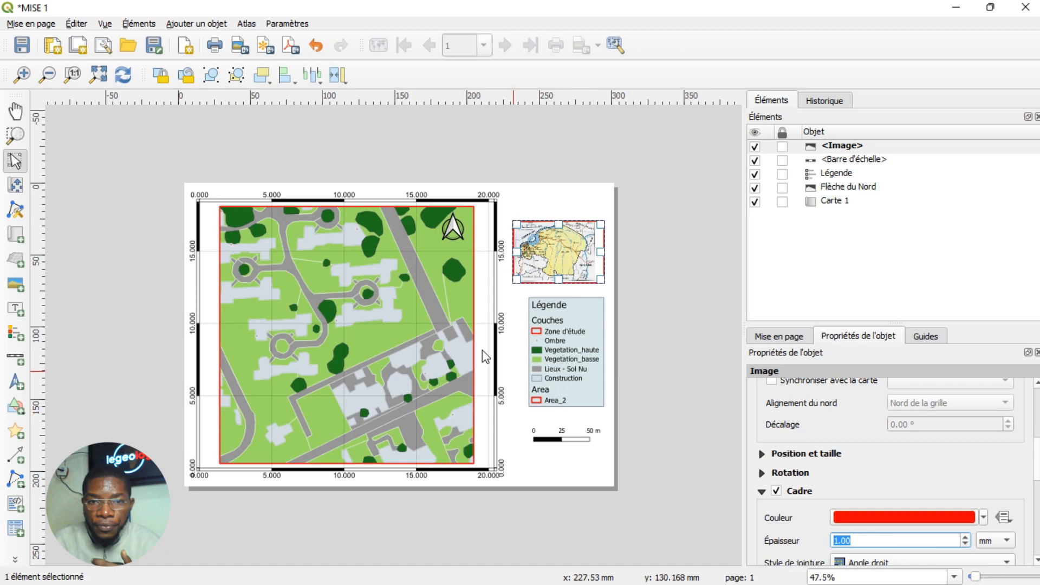
click(534, 192)
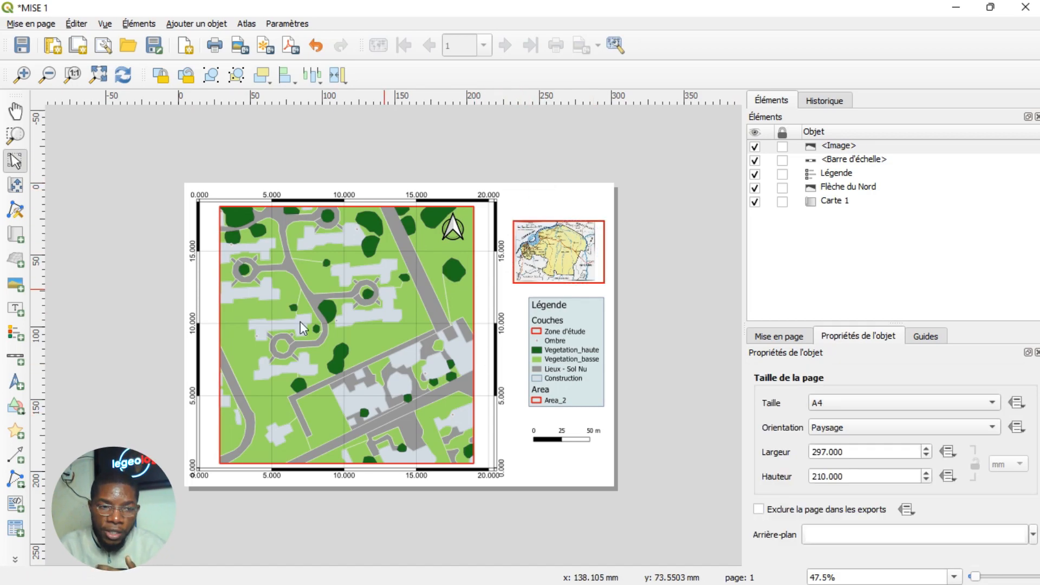
Draw an L-shaped arrow polyline from the location image down and across to the main map's right edge.
click(19, 459)
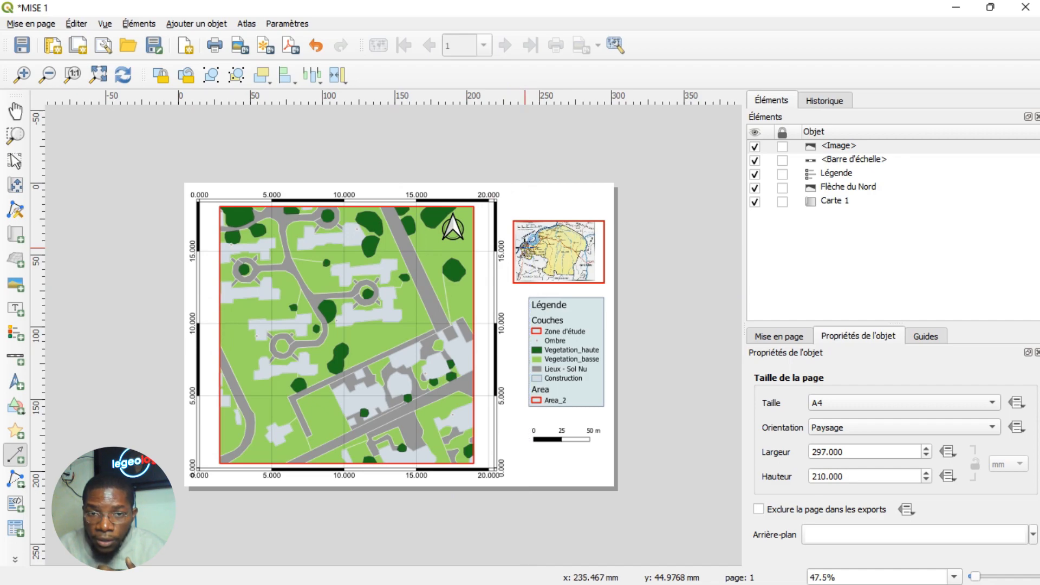
click(525, 248)
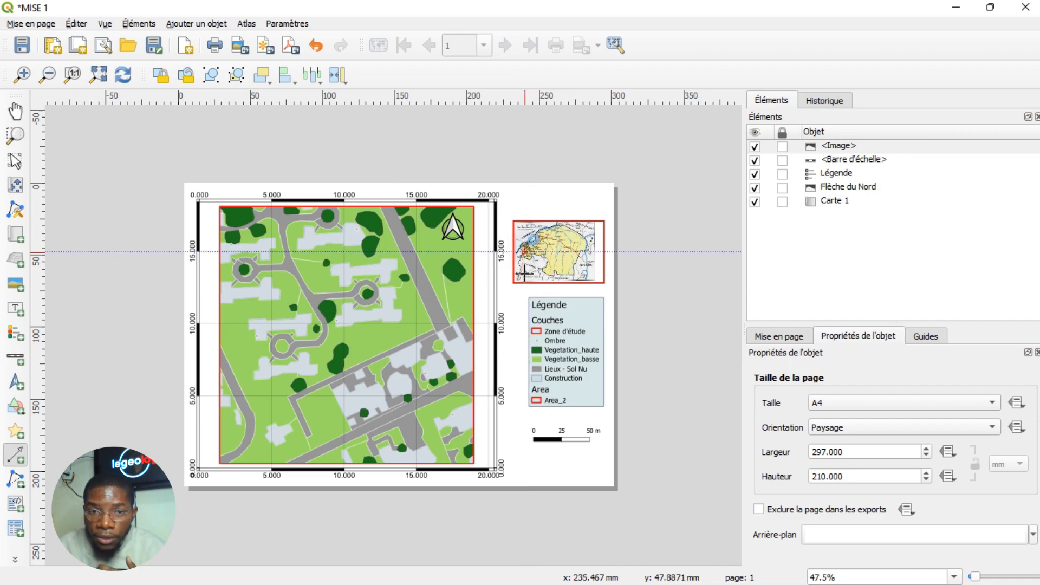
click(522, 378)
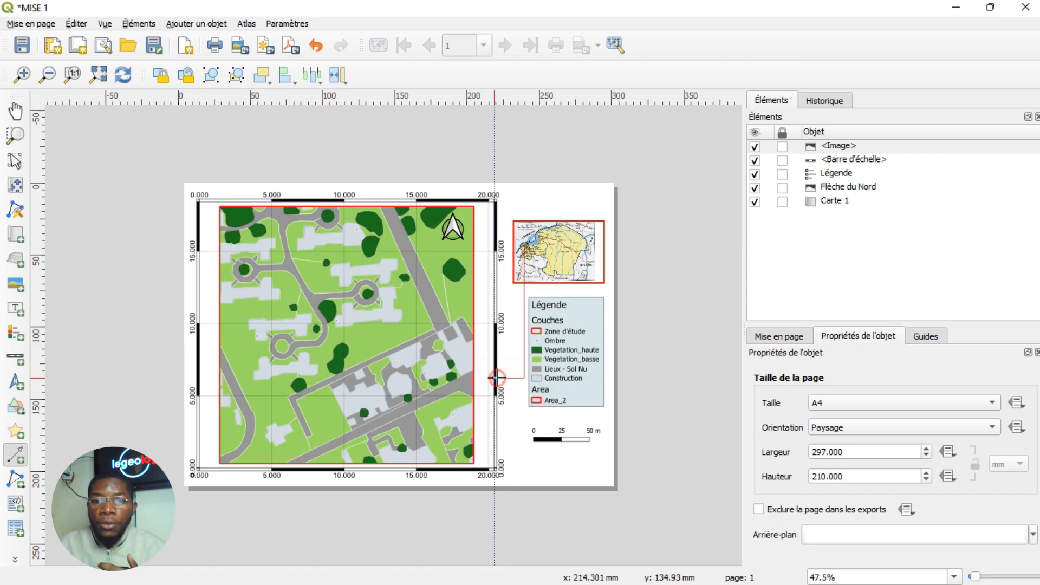
right_click(495, 378)
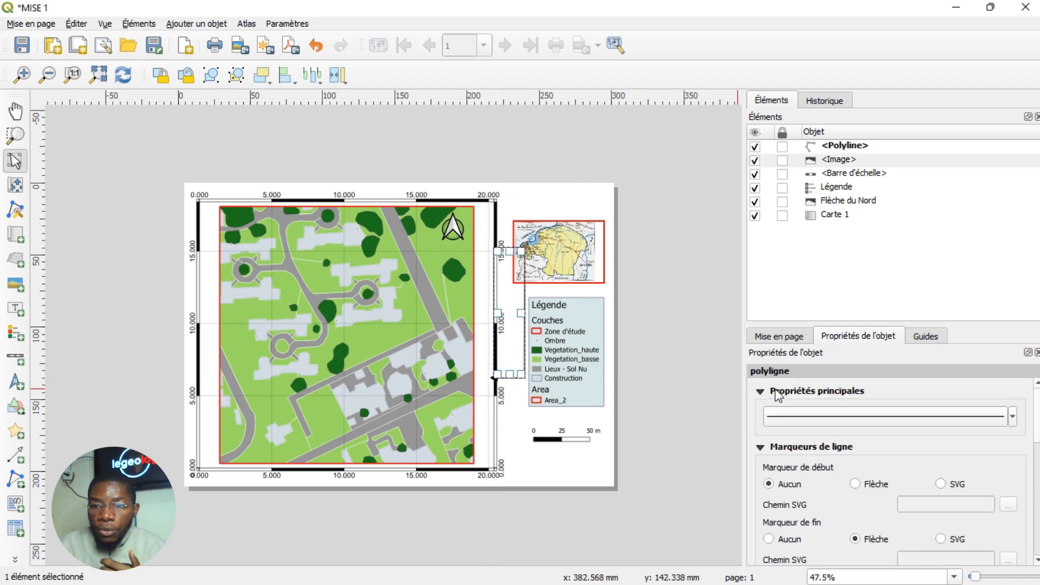
Change the connecting polyline's line colour to red.
click(1011, 416)
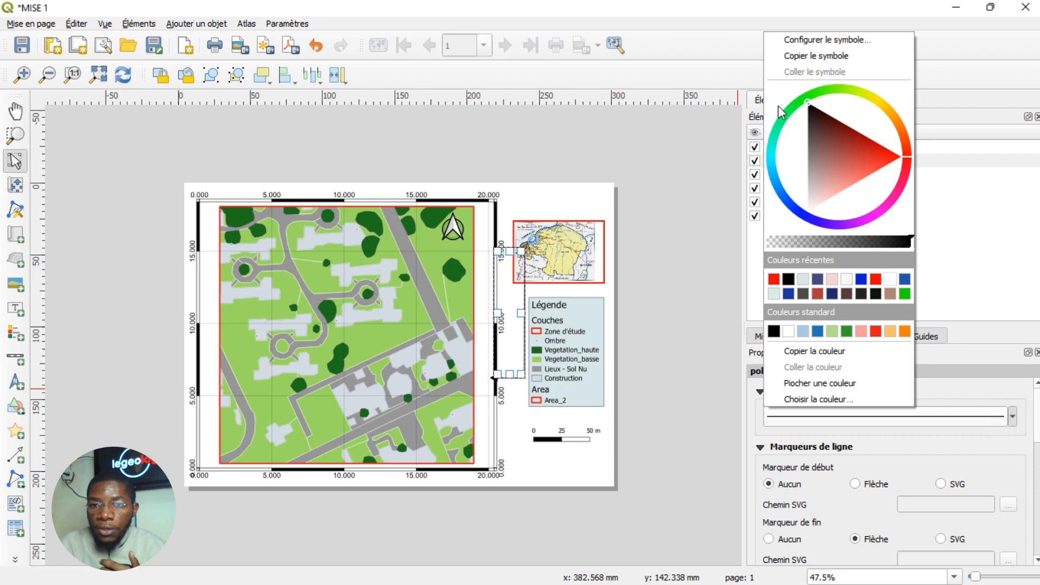
drag(834, 133, 908, 156)
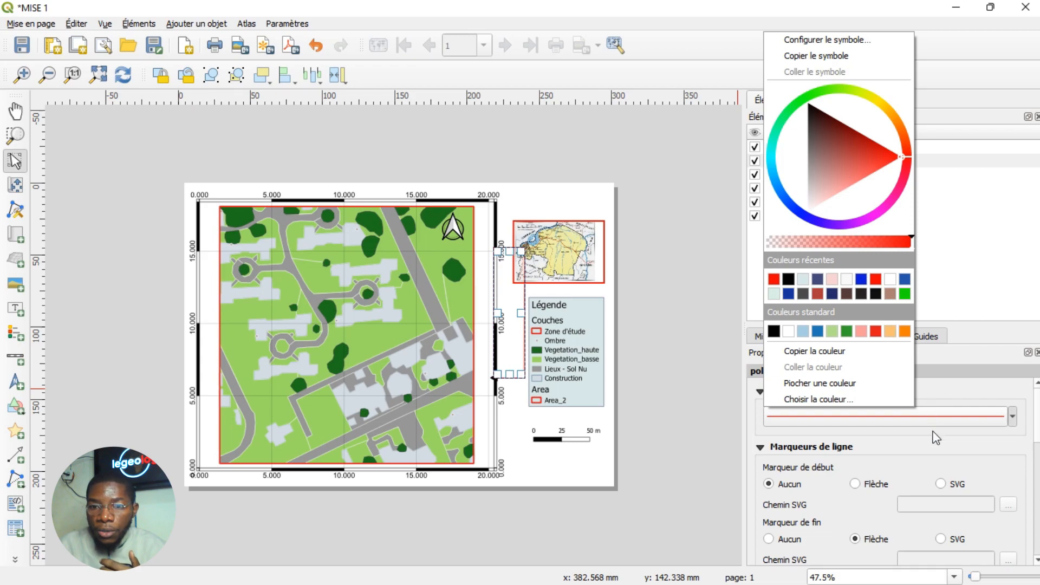
click(1037, 429)
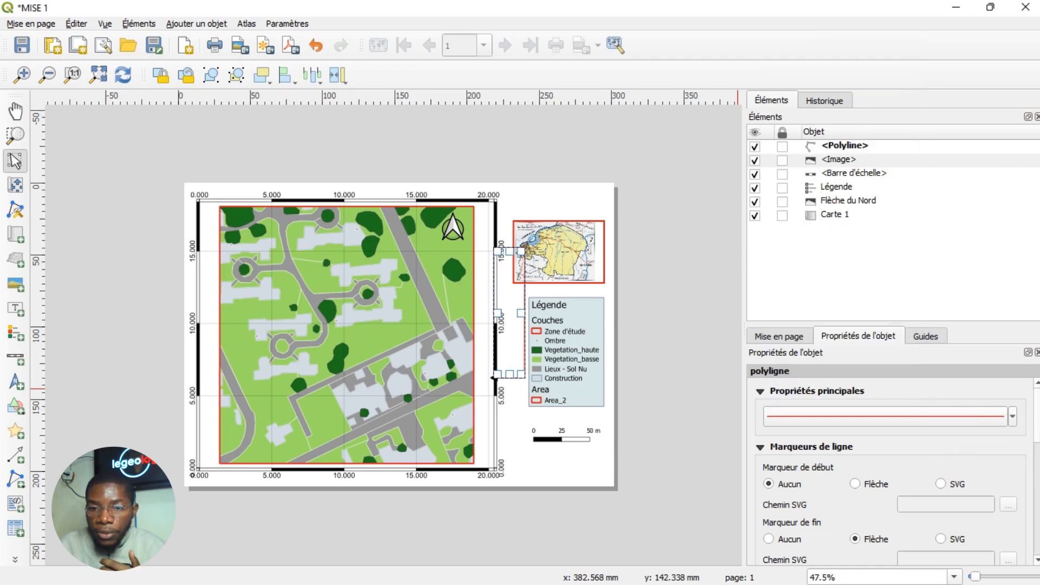
Set both the stroke colour and the fill colour of the polyline's arrowhead to red.
scroll(981, 448, down, 3)
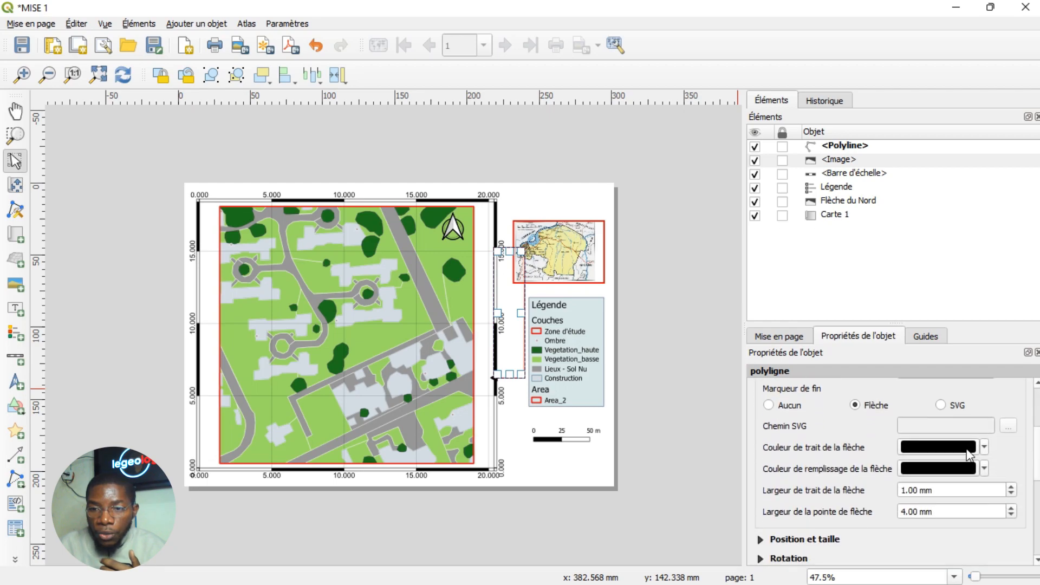
click(945, 468)
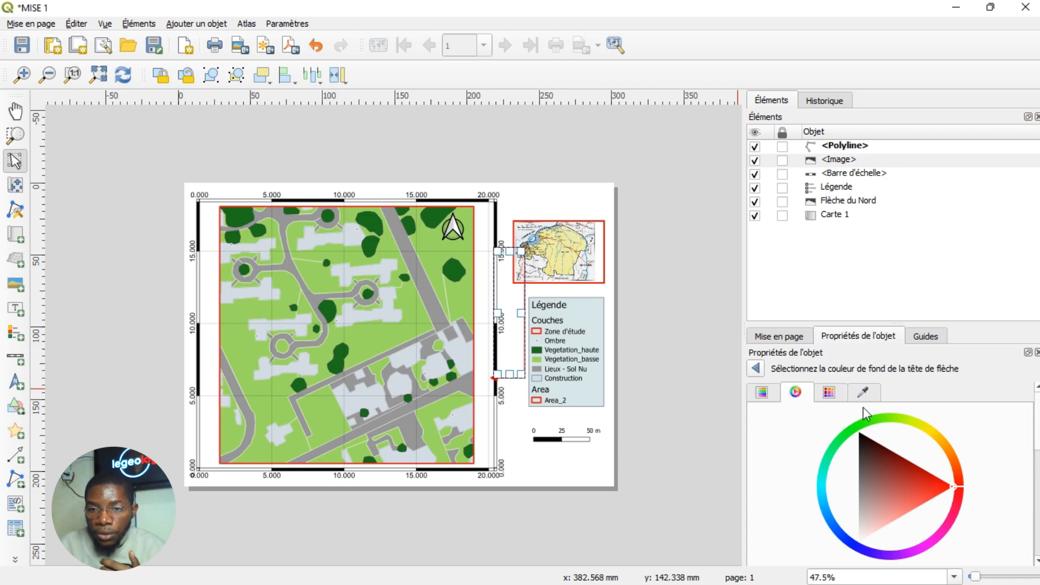
click(754, 368)
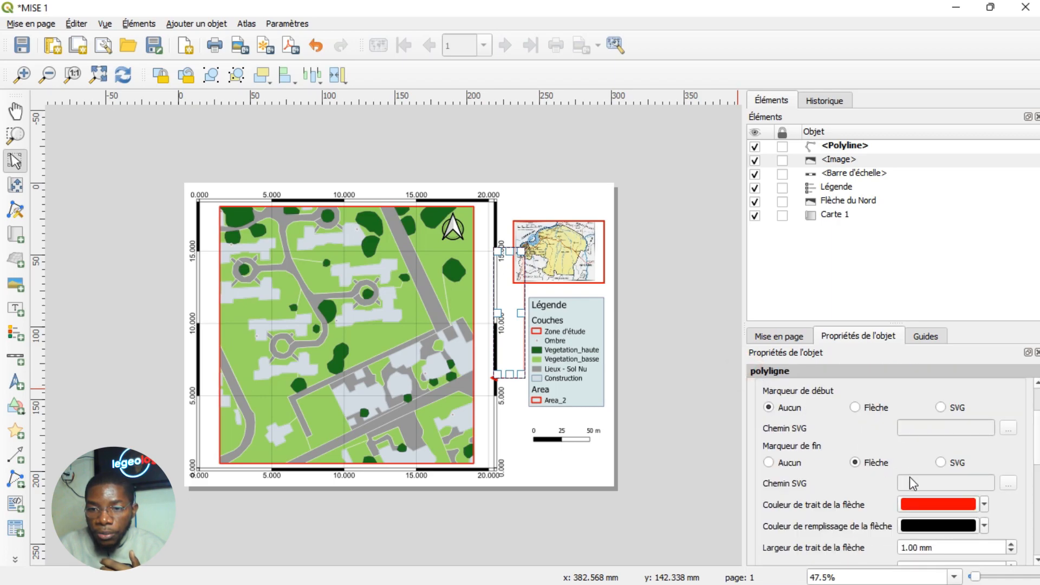
click(915, 526)
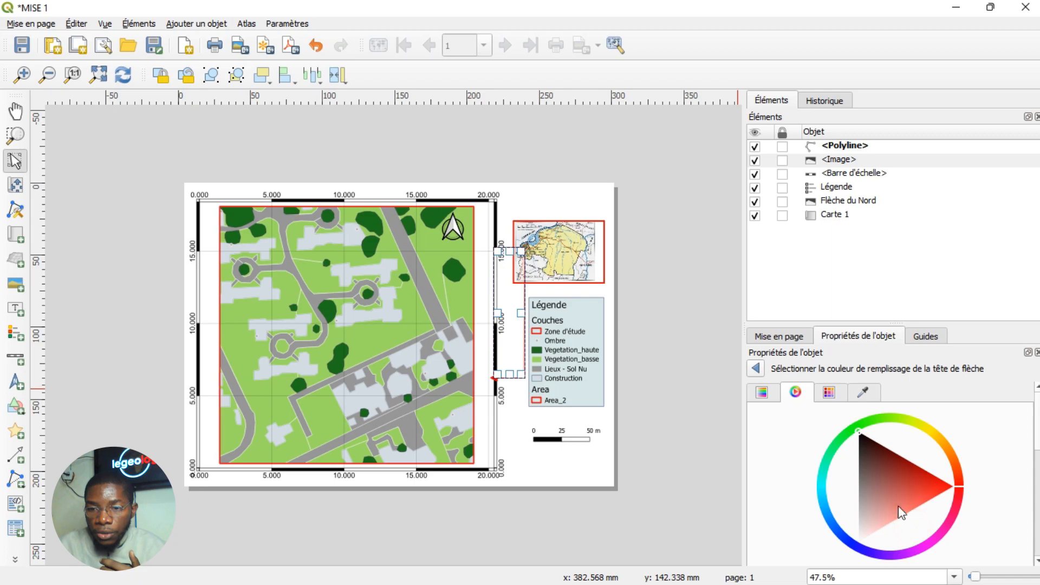
drag(892, 485, 1003, 485)
click(756, 369)
Set the polyline's arrowhead width to 6 mm and deselect the arrow.
scroll(1005, 484, down, 2)
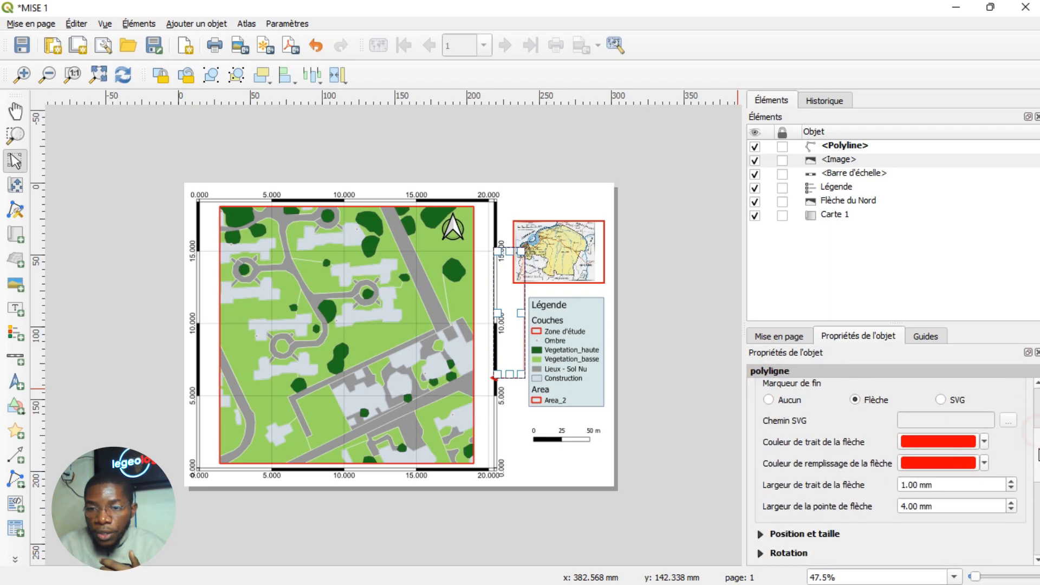
click(904, 500)
drag(905, 501, 891, 506)
text(8)
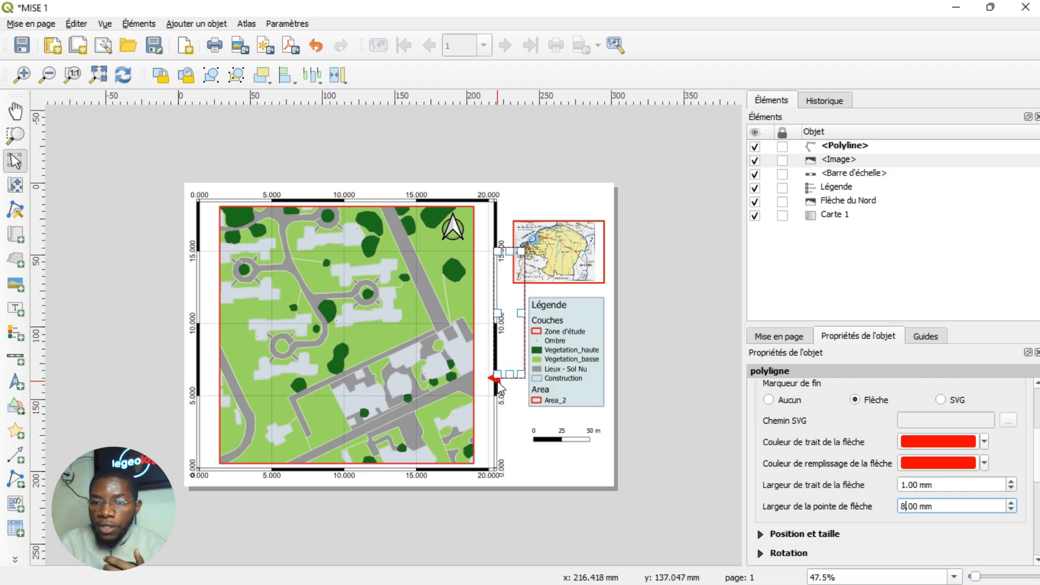
click(907, 506)
key(BackSpace)
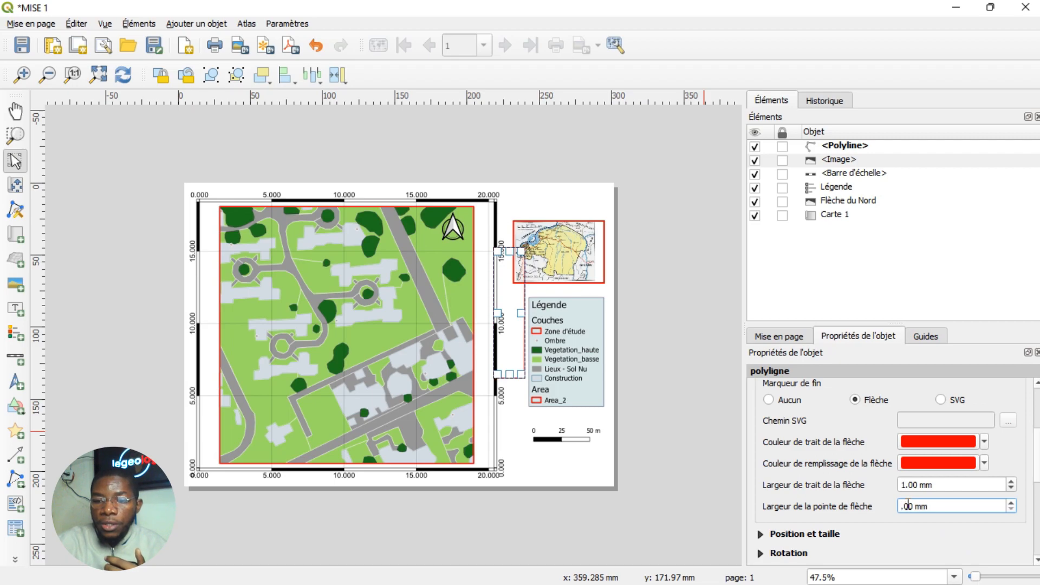
text(6)
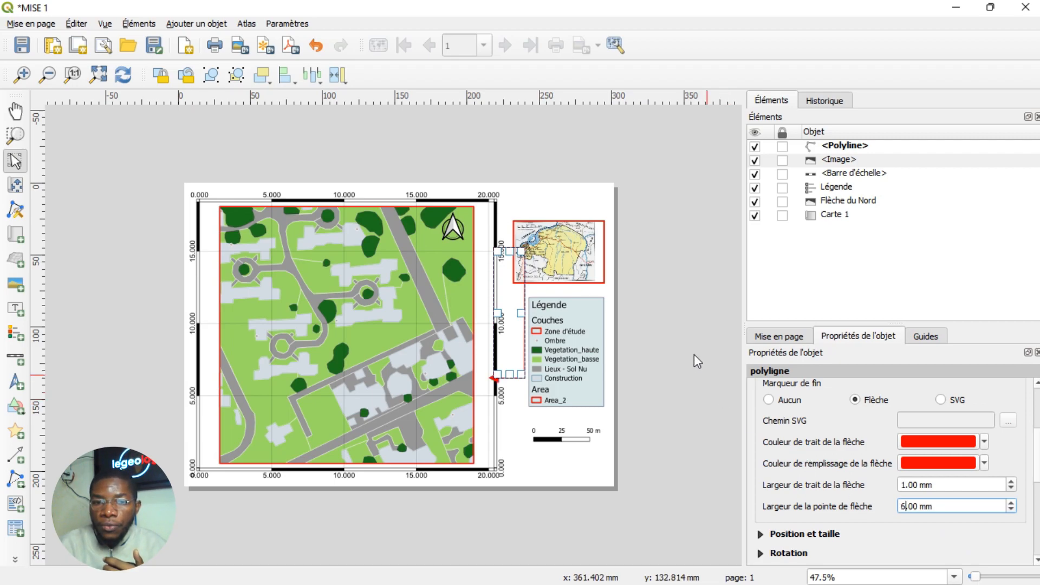
click(691, 336)
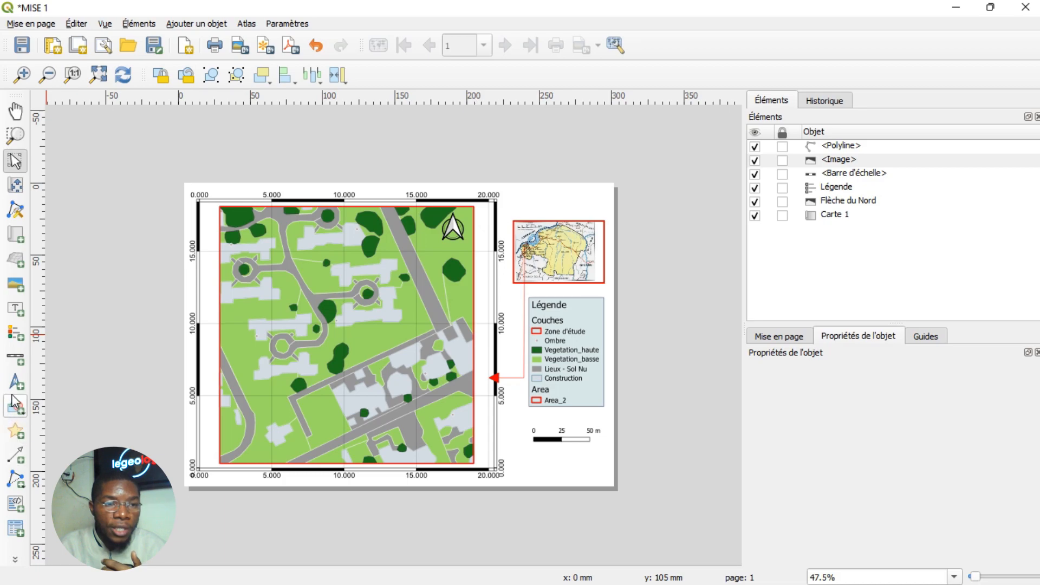
Add a label below the scale bar with the lines "Source de données :", "Auteur :" and "Date :".
click(15, 308)
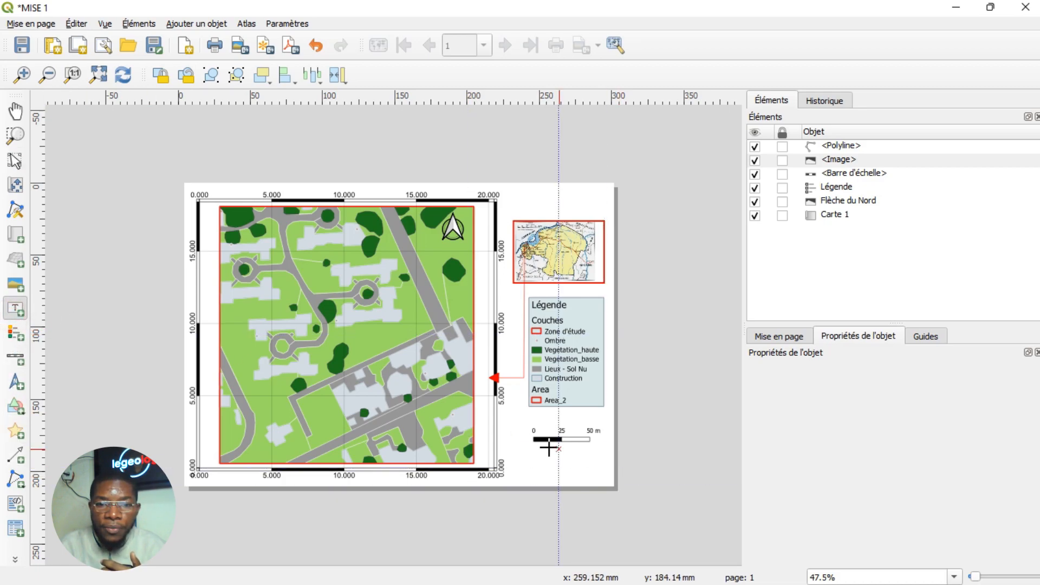
drag(509, 446, 602, 480)
click(827, 423)
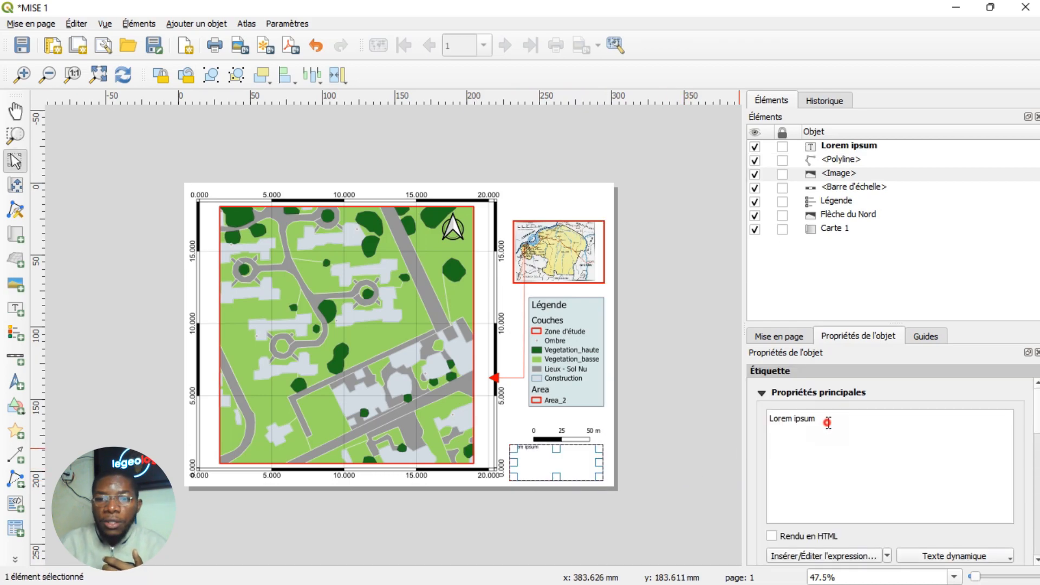
key(ctrl+a)
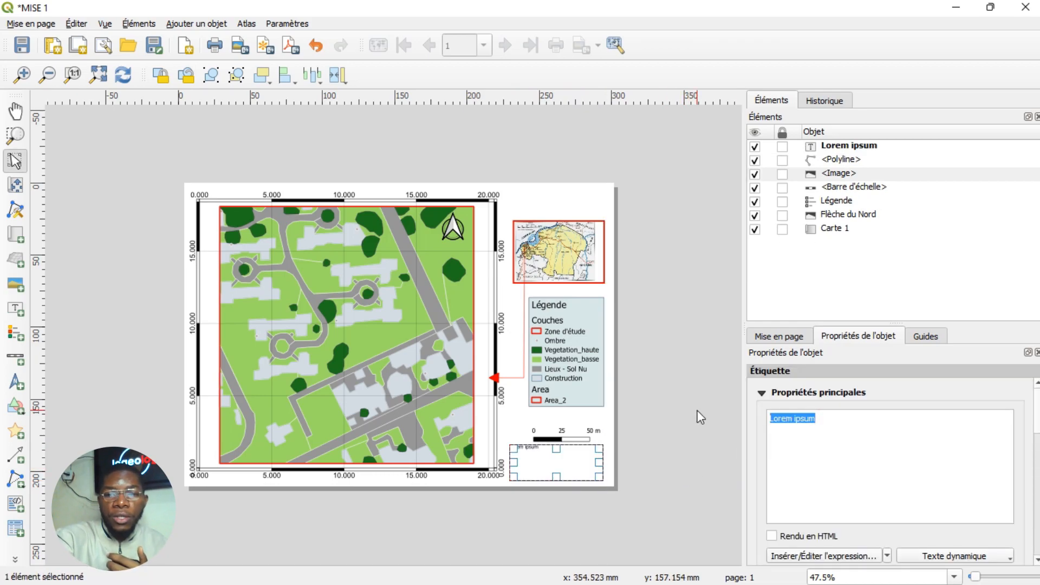
text(S)
key(BackSpace)
text(Source de données : Auteur : Date :)
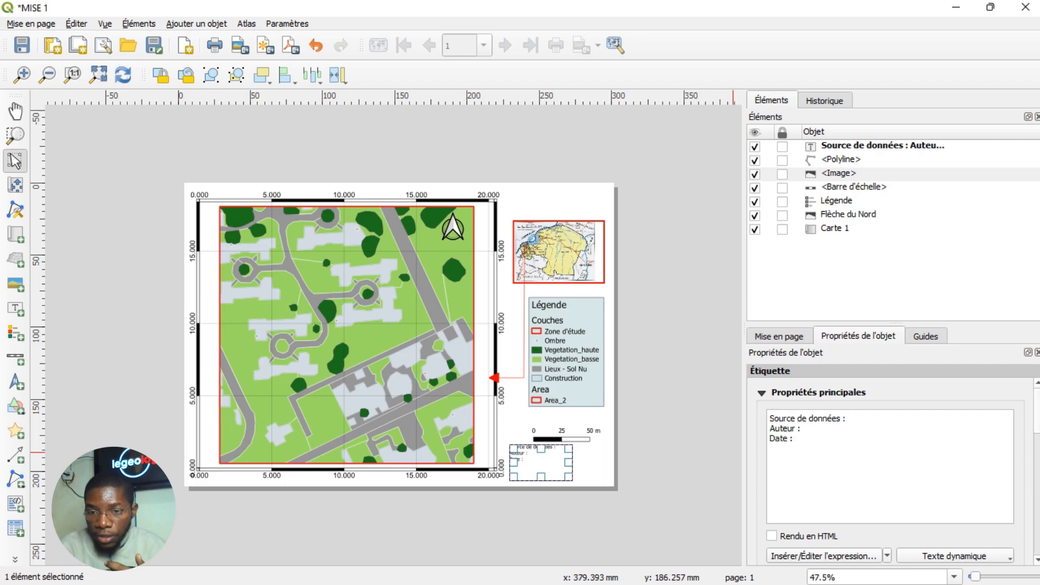
Set the source label's font size to 14 points, then widen its box and shift it right beneath the scale bar.
scroll(893, 472, down, 5)
scroll(1012, 461, up, 2)
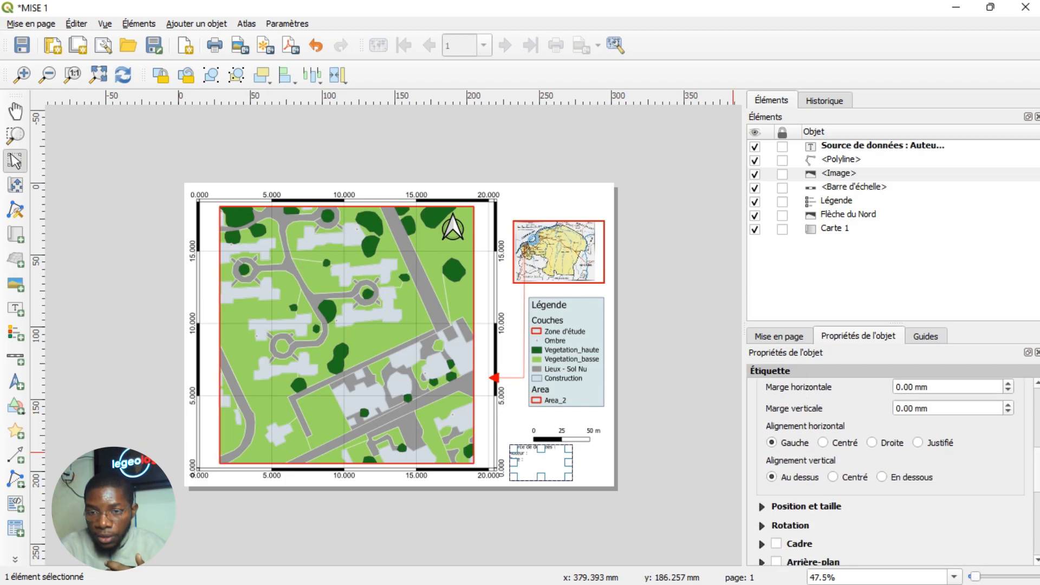
click(1009, 410)
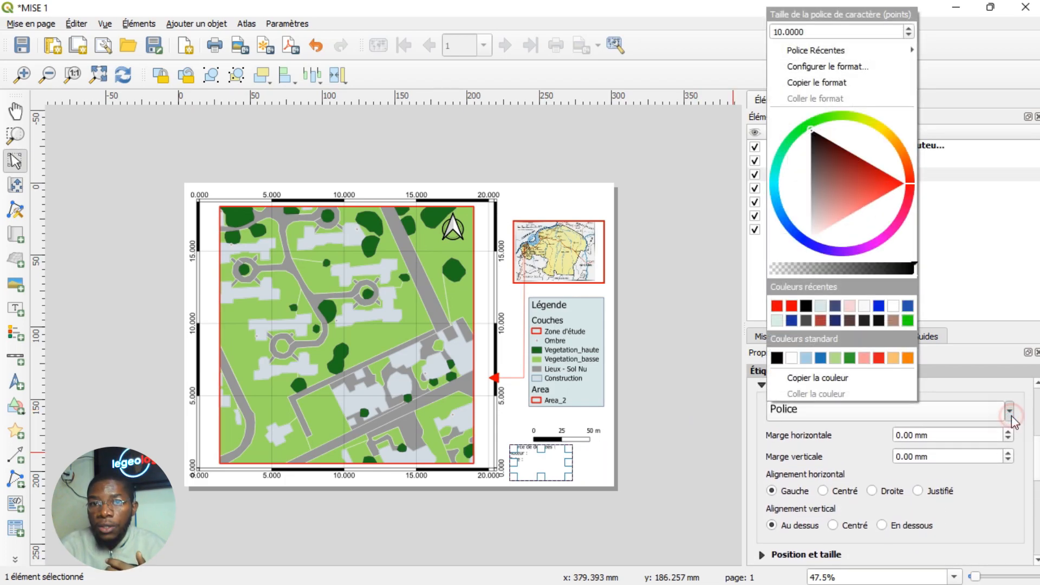
double_click(823, 31)
key(Up)
key(Up)
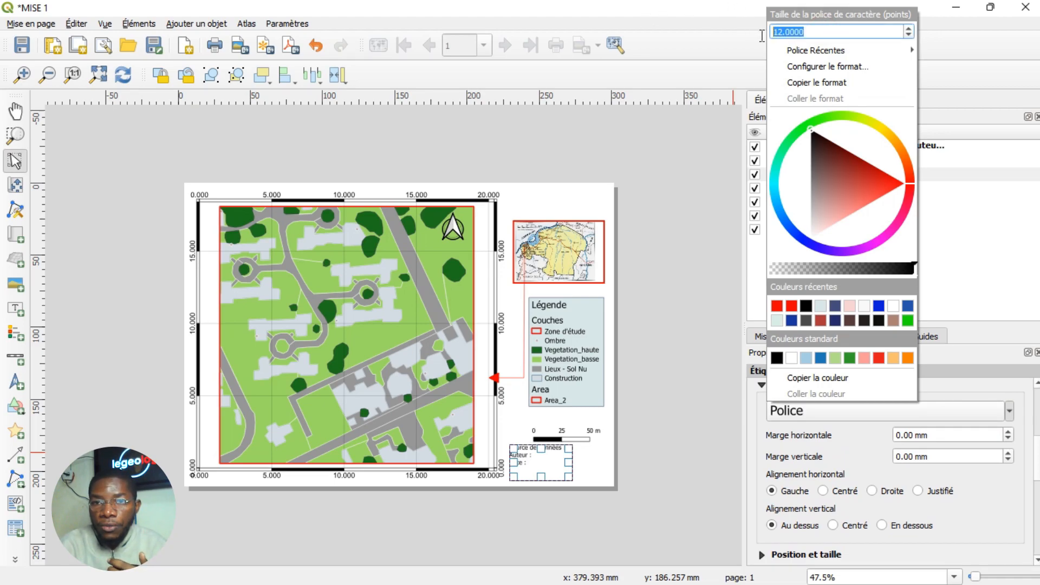
text(14)
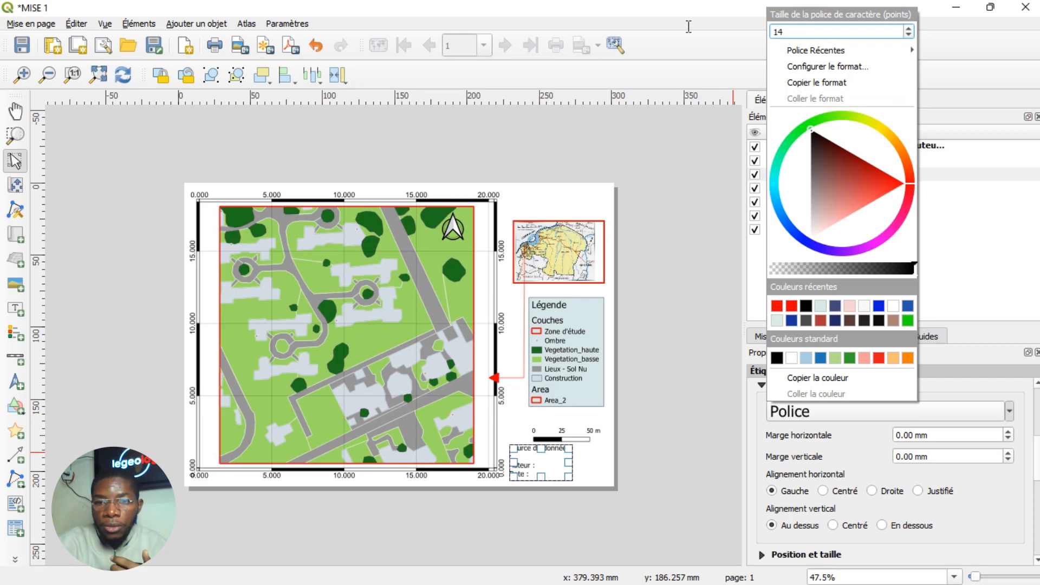
key(Return)
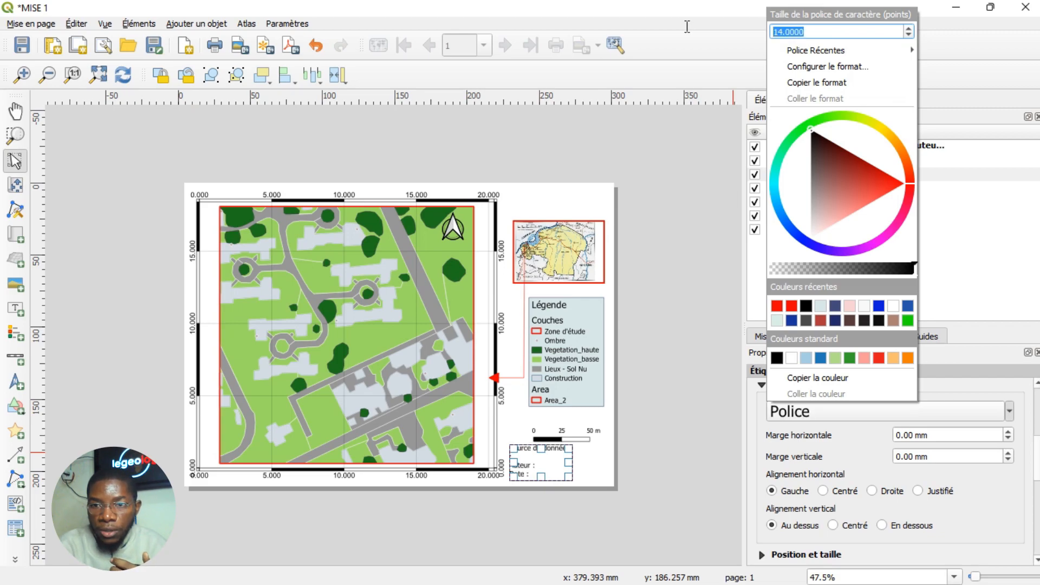
click(1035, 444)
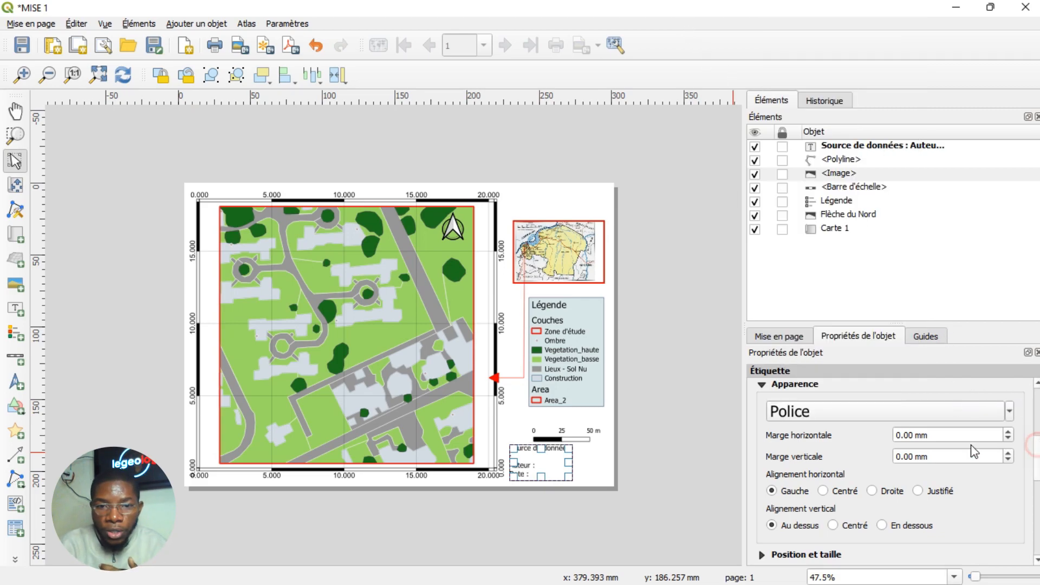
mouse_move(566, 461)
mouse_down()
mouse_move(549, 462)
mouse_move(595, 462)
mouse_move(557, 463)
mouse_move(594, 463)
mouse_move(574, 462)
mouse_up()
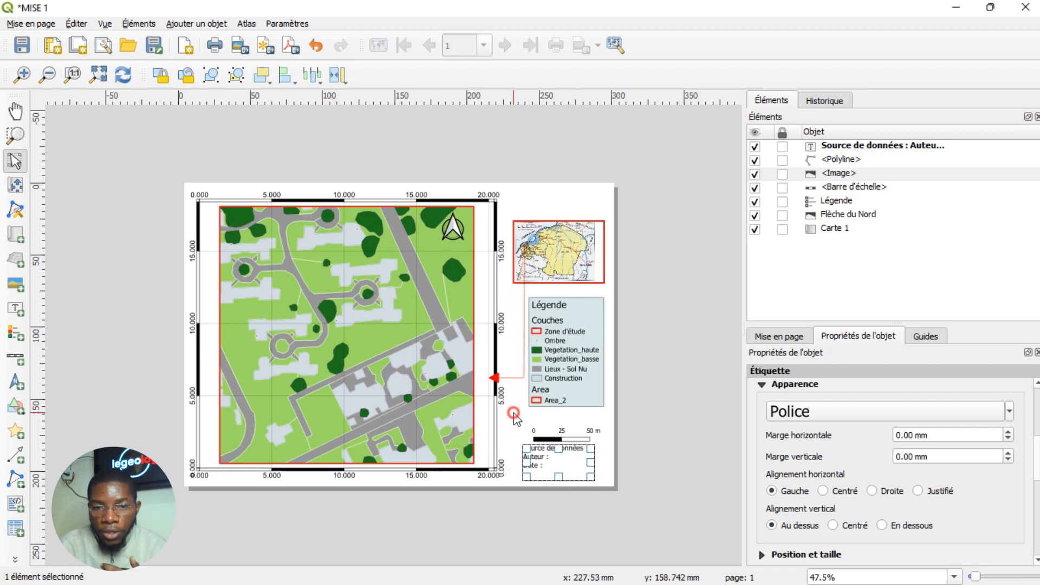
Add a title label reading "Plan d'occupation" above the framed location image, with larger text than the default.
click(513, 413)
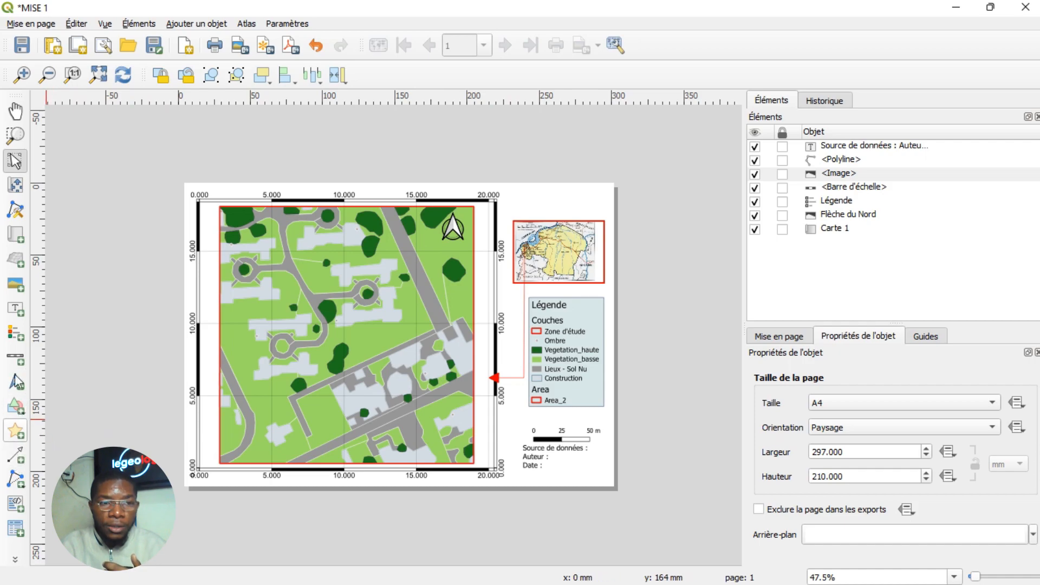
click(15, 308)
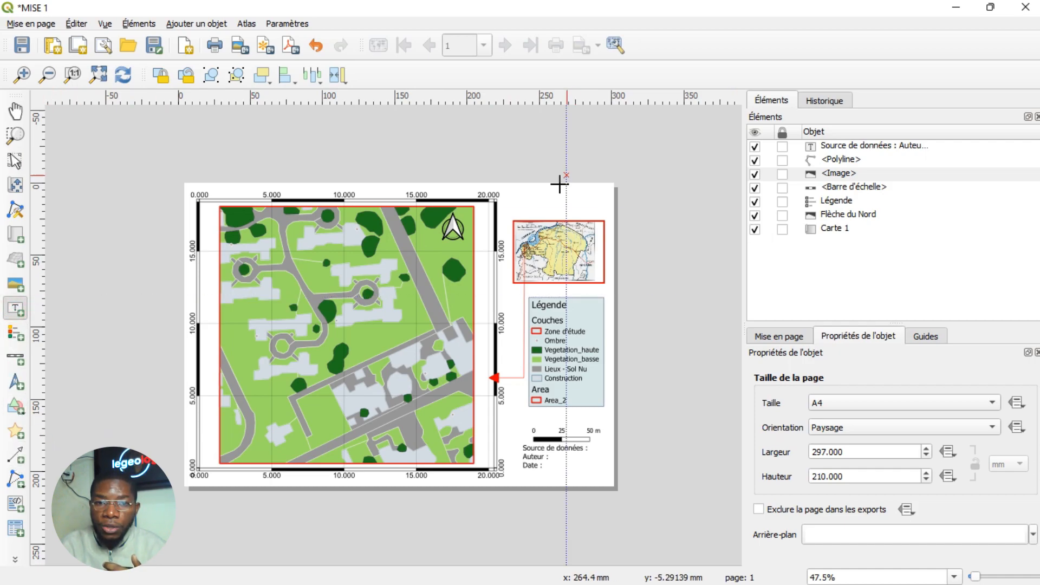
drag(506, 191, 620, 211)
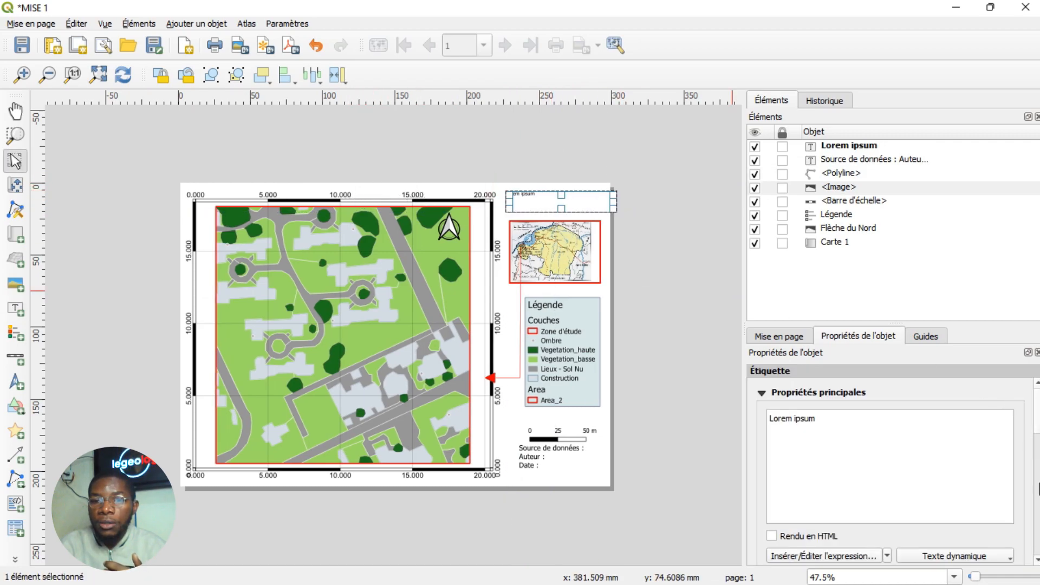
drag(824, 418, 673, 417)
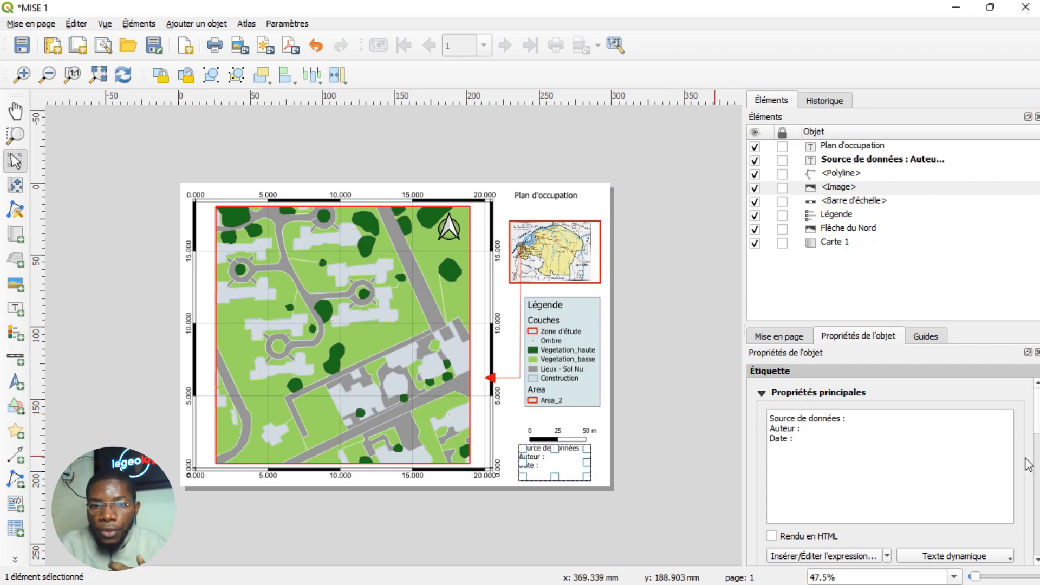
Change the page background fill to a light beige after trying pink and blue tones, and deselect the page.
click(502, 422)
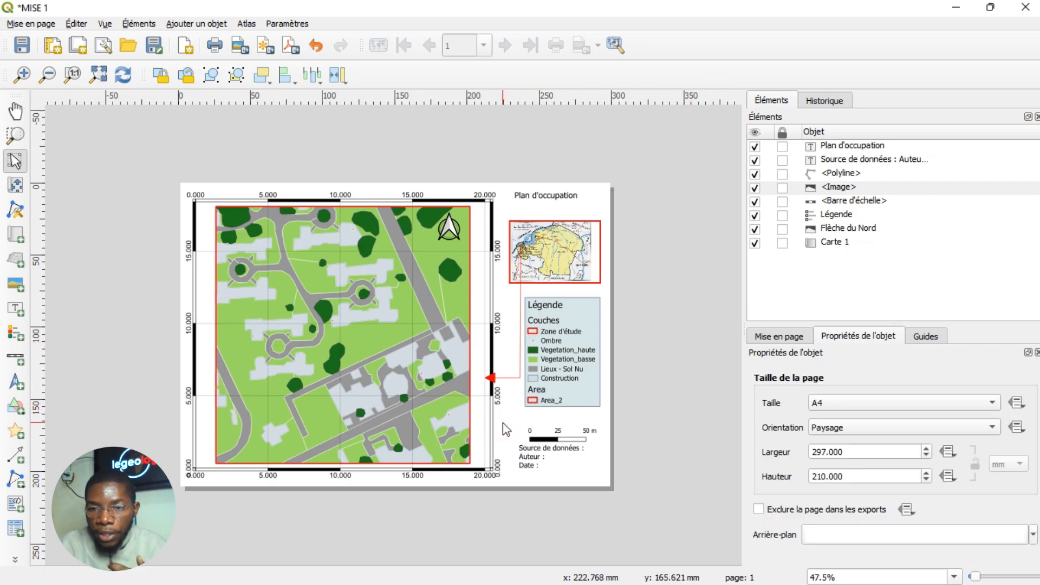
click(919, 532)
click(886, 505)
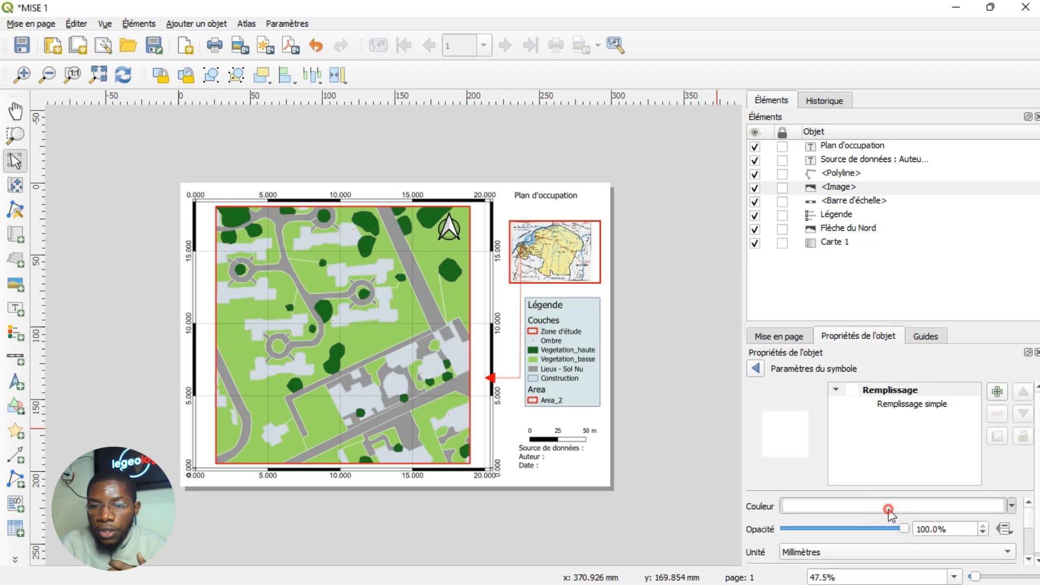
mouse_move(889, 495)
mouse_down()
mouse_move(905, 474)
mouse_move(879, 505)
mouse_up()
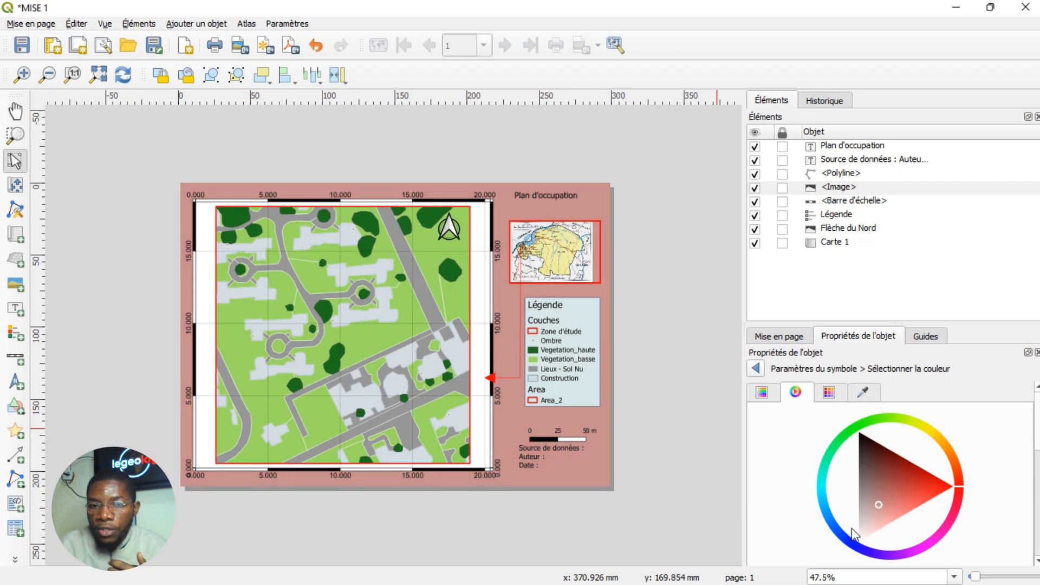
drag(853, 544, 837, 528)
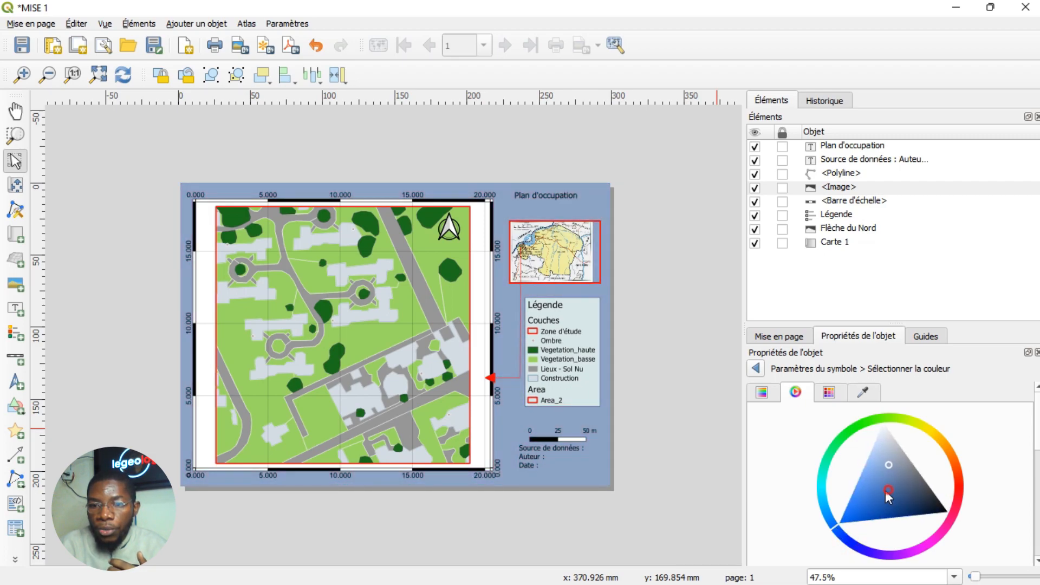
drag(880, 453, 883, 443)
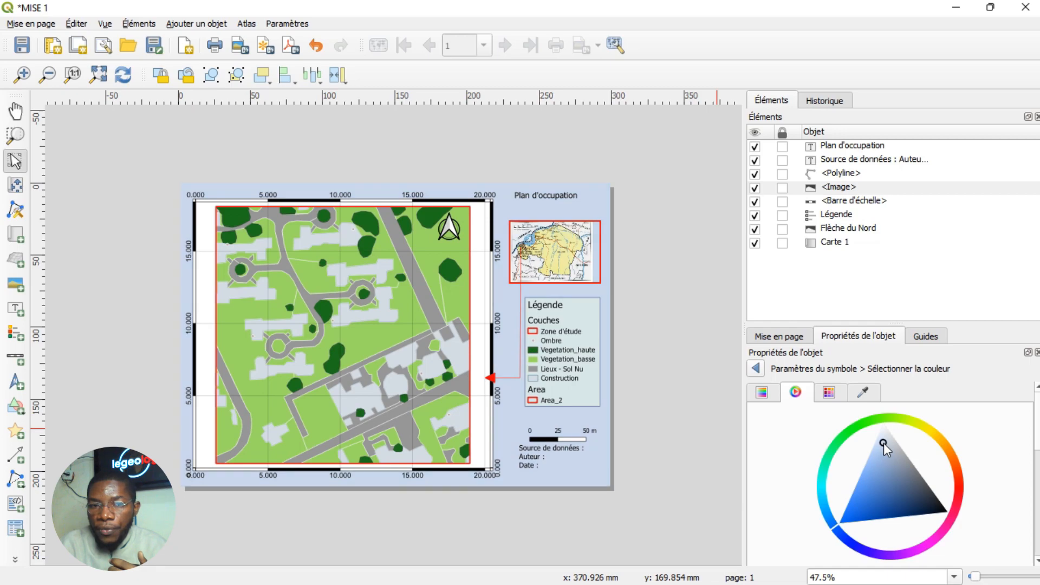
mouse_move(848, 540)
mouse_down()
mouse_move(837, 528)
mouse_move(865, 553)
mouse_move(956, 487)
mouse_move(935, 434)
mouse_up()
drag(930, 489, 913, 532)
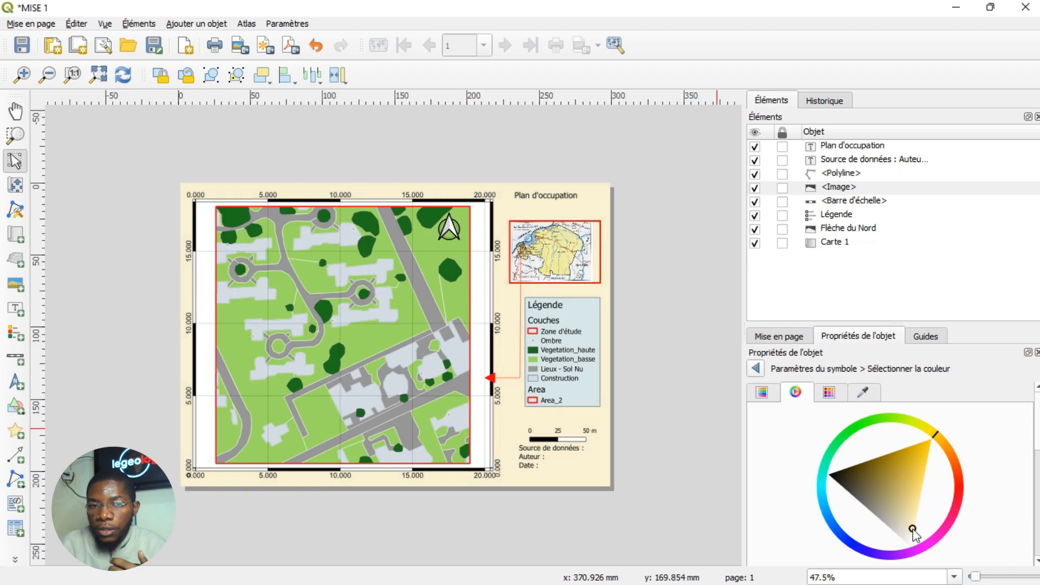
drag(912, 529, 910, 520)
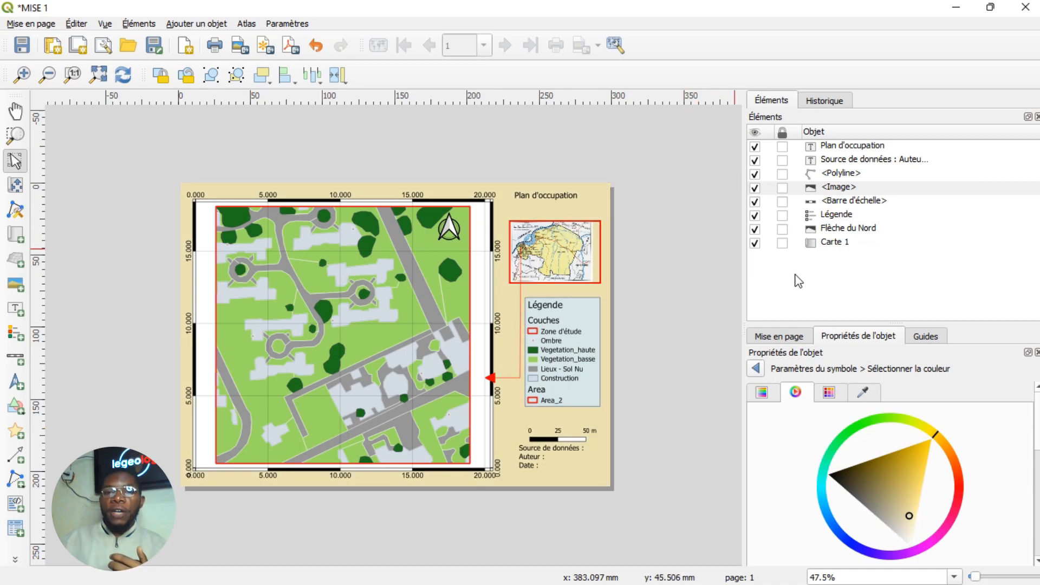
click(700, 211)
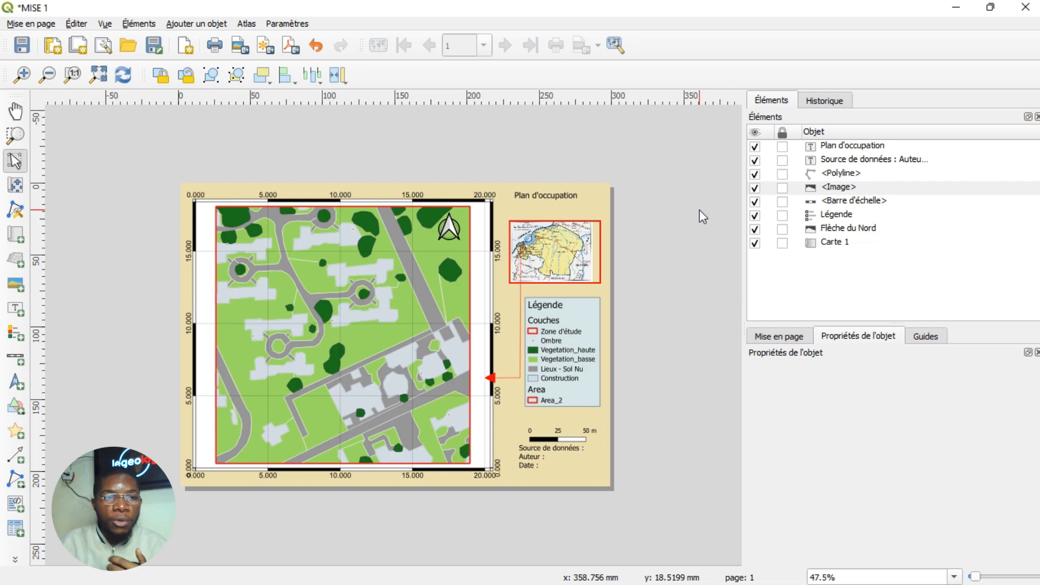
Export the layout as a JPEG image named MISE 1 on Local Disk (E:) at 300 dpi.
click(24, 25)
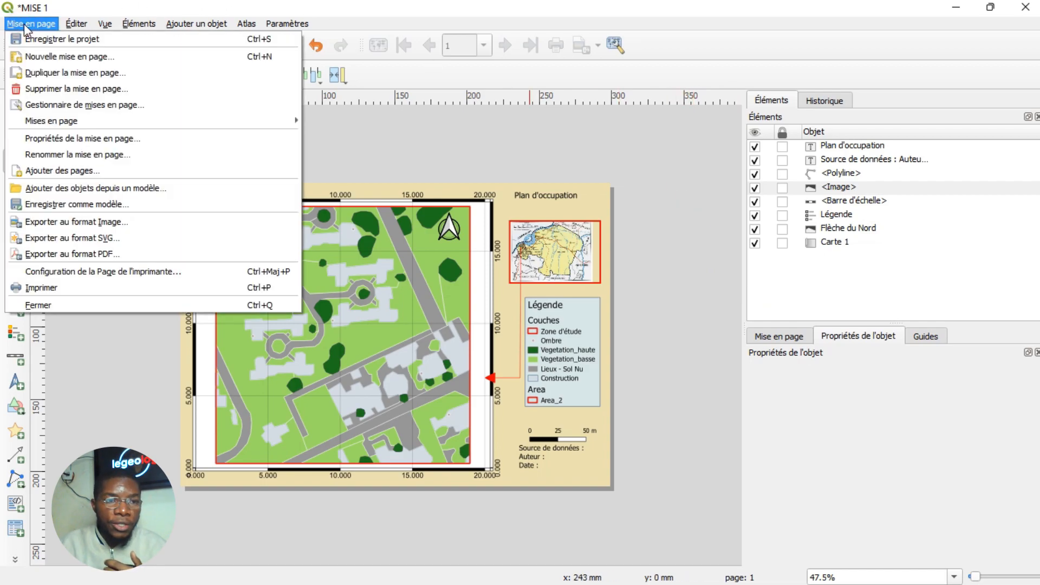
click(105, 222)
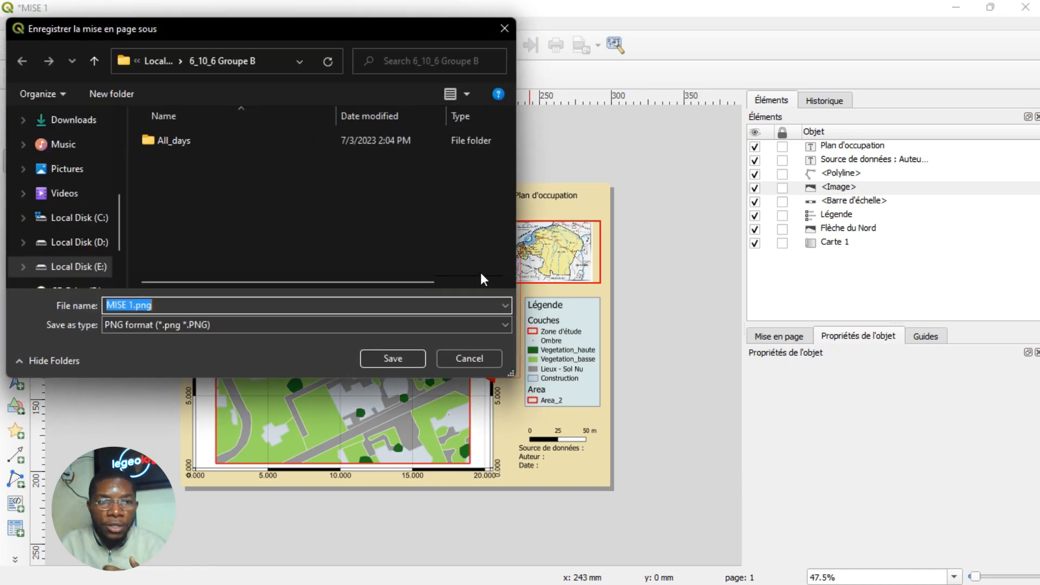
click(174, 327)
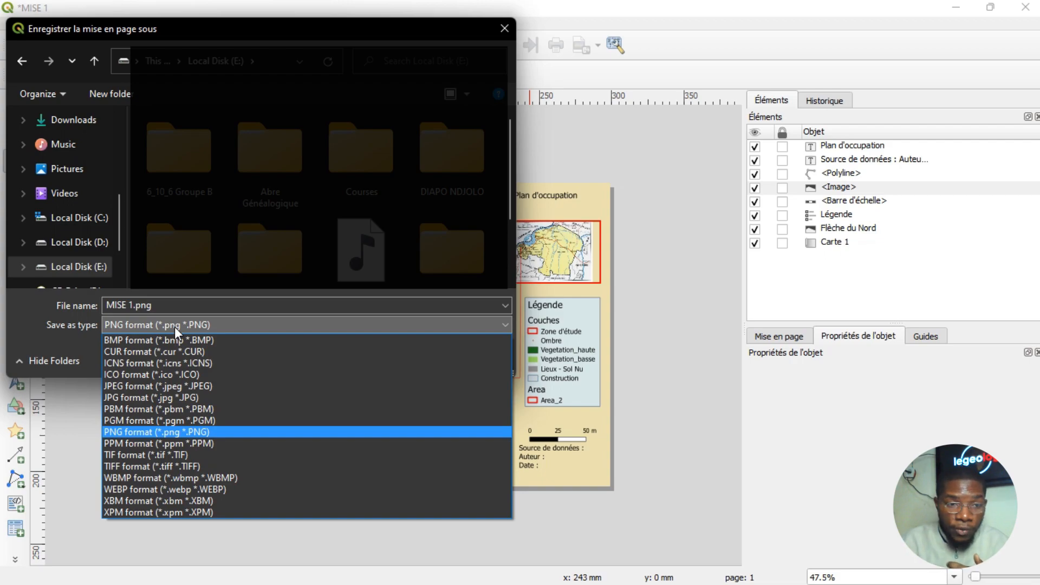
click(142, 389)
click(379, 364)
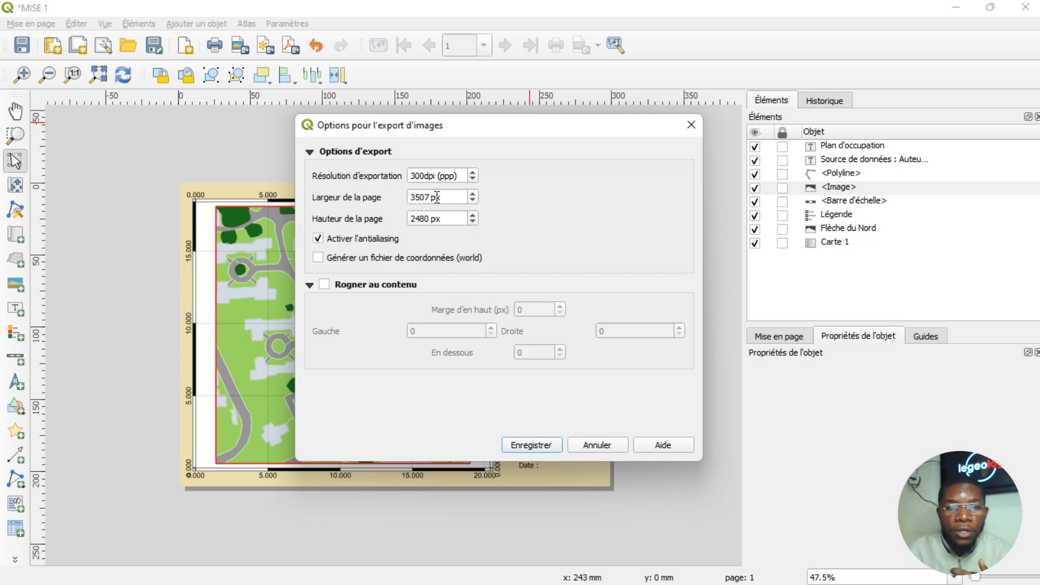
click(544, 449)
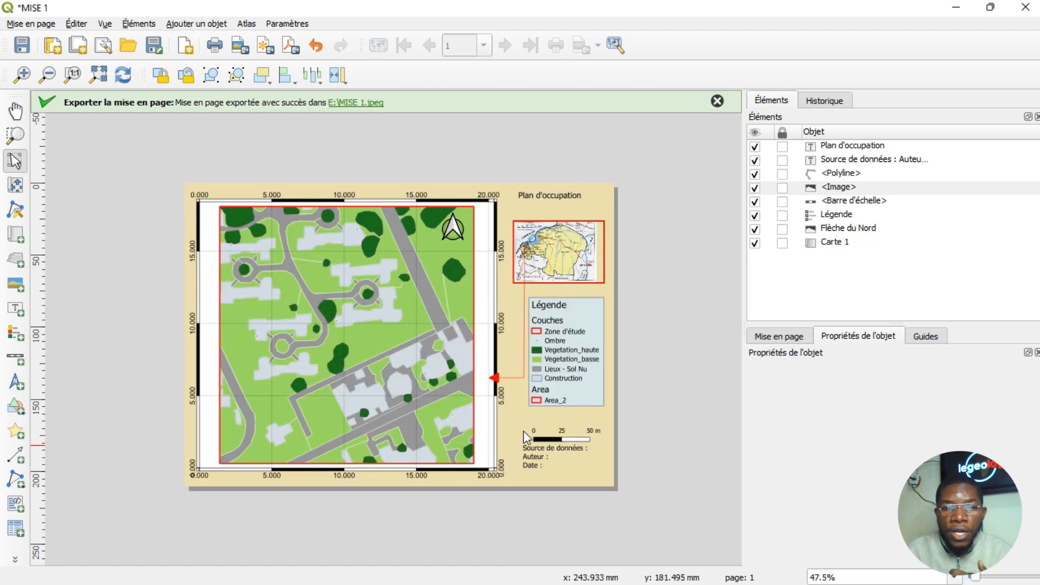
Open the exported MISE 1.jpeg in the Picasa Photo Viewer and examine the map, legend and location image up close.
mouse_move(450, 577)
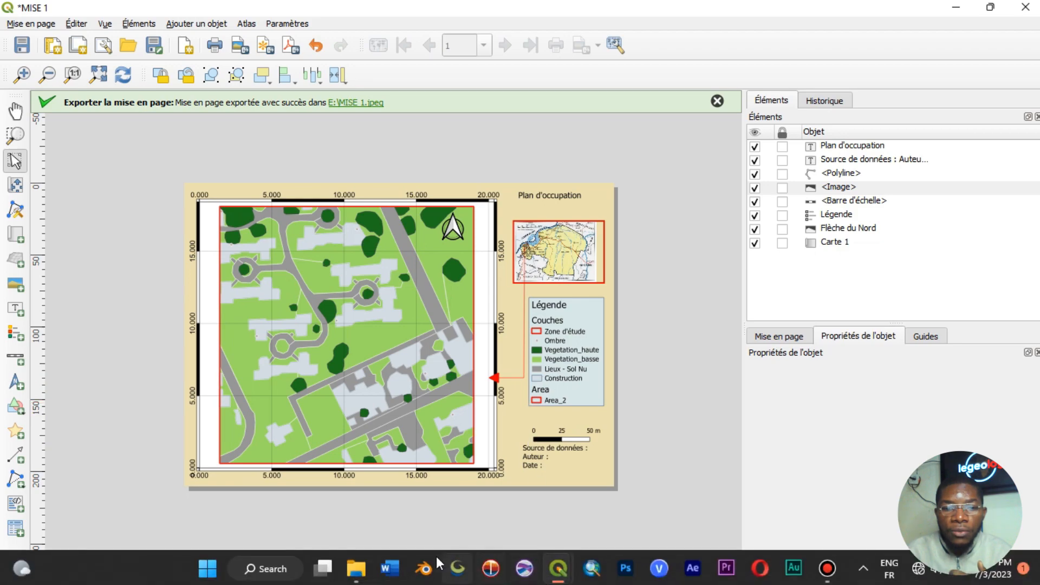
click(356, 568)
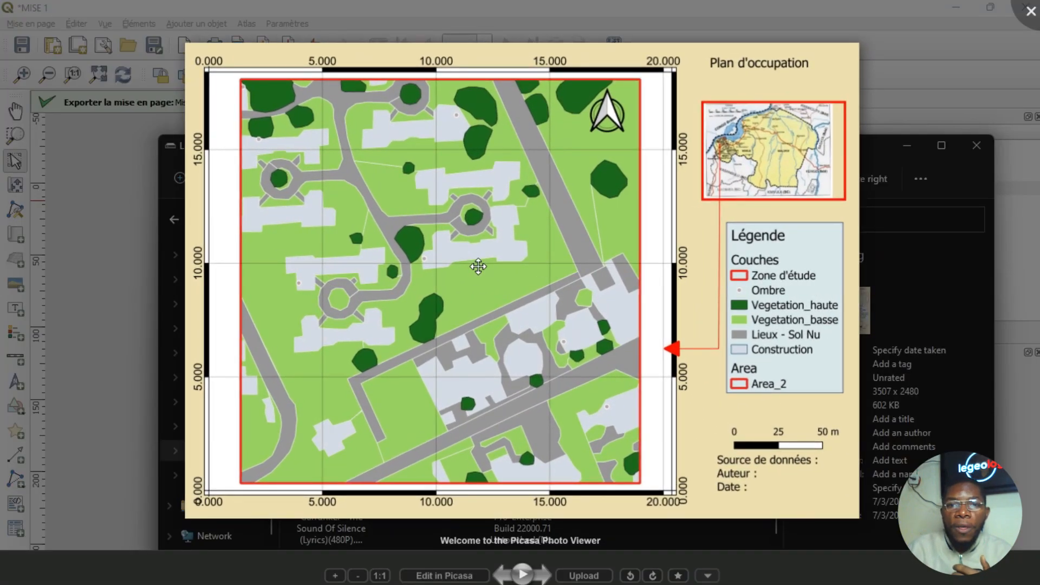
scroll(479, 266, up, 5)
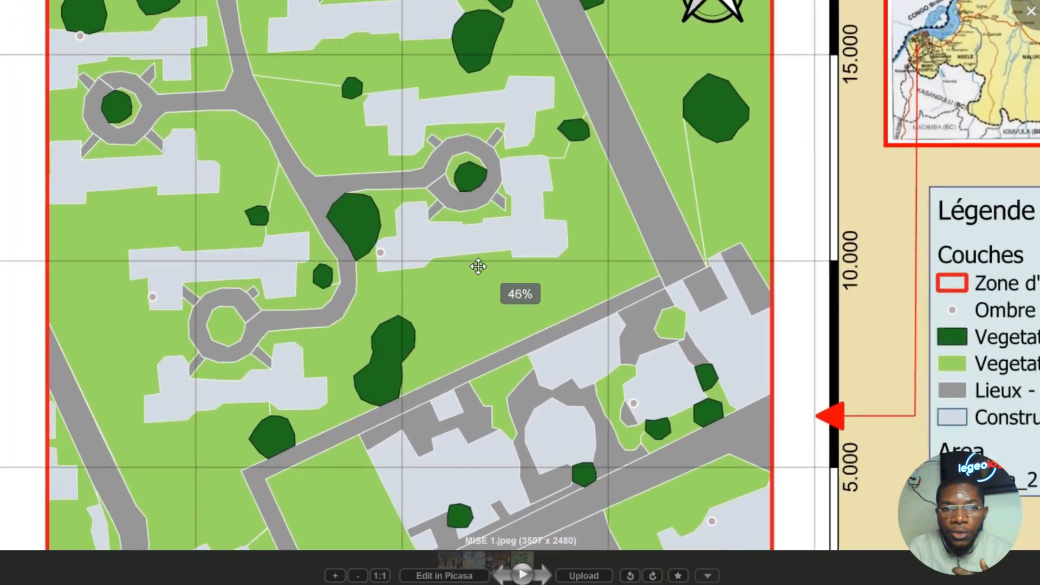
scroll(478, 266, up, 5)
scroll(479, 266, down, 4)
scroll(939, 293, up, 4)
drag(939, 293, 565, 258)
scroll(564, 257, down, 2)
scroll(564, 257, up, 4)
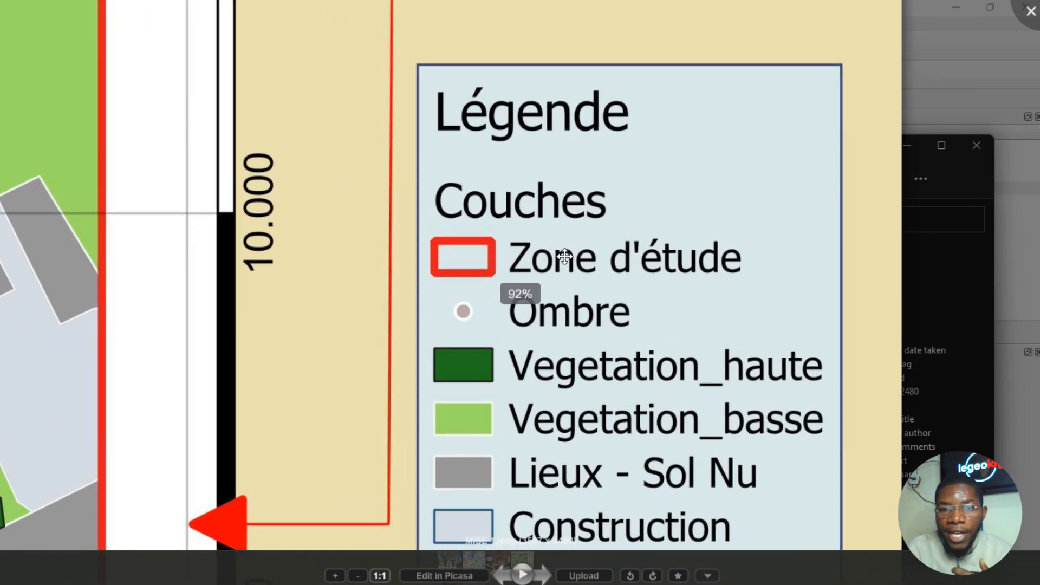
scroll(564, 257, up, 1)
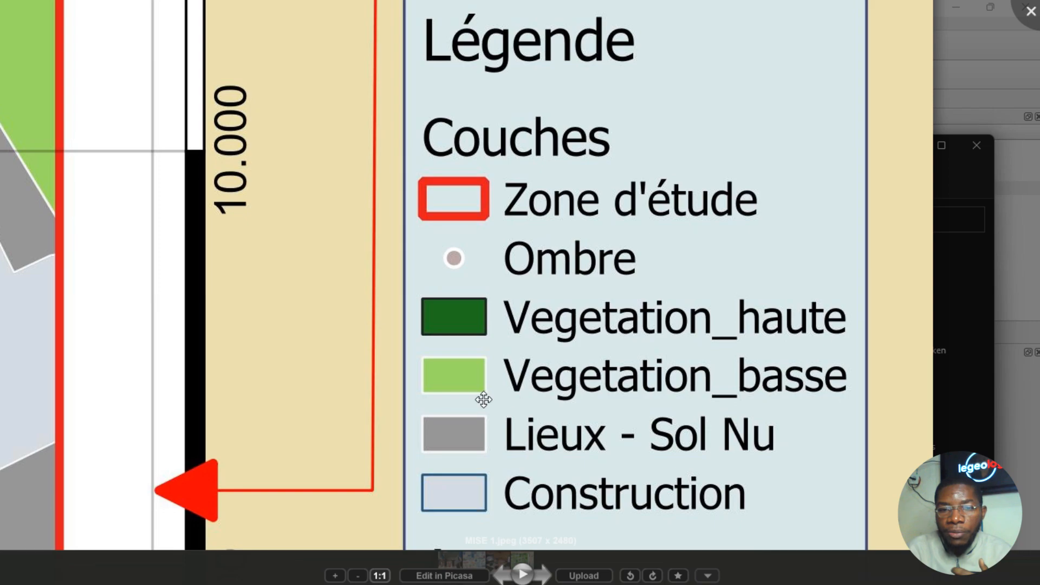
scroll(593, 433, down, 4)
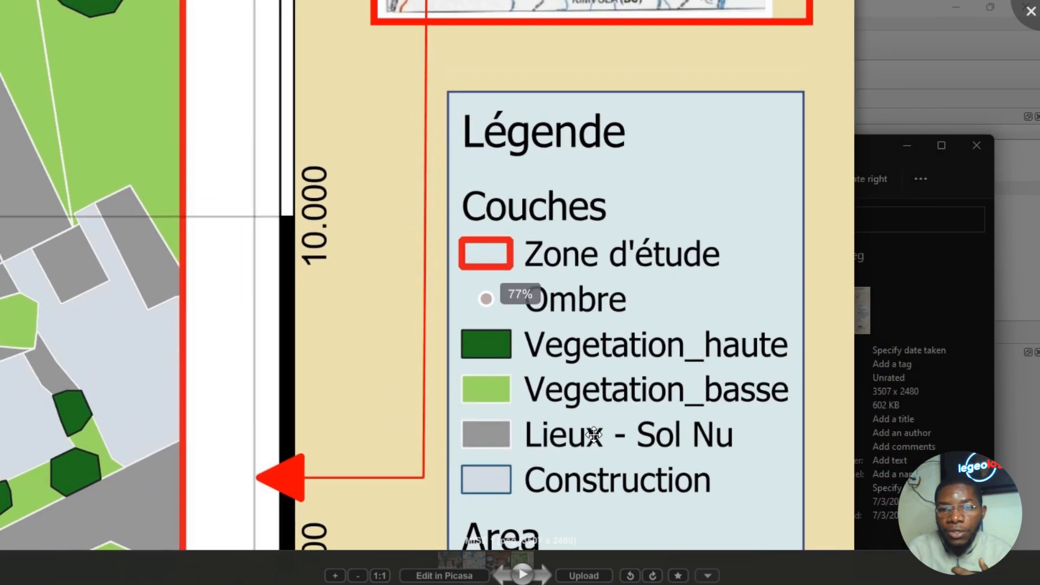
scroll(709, 434, down, 2)
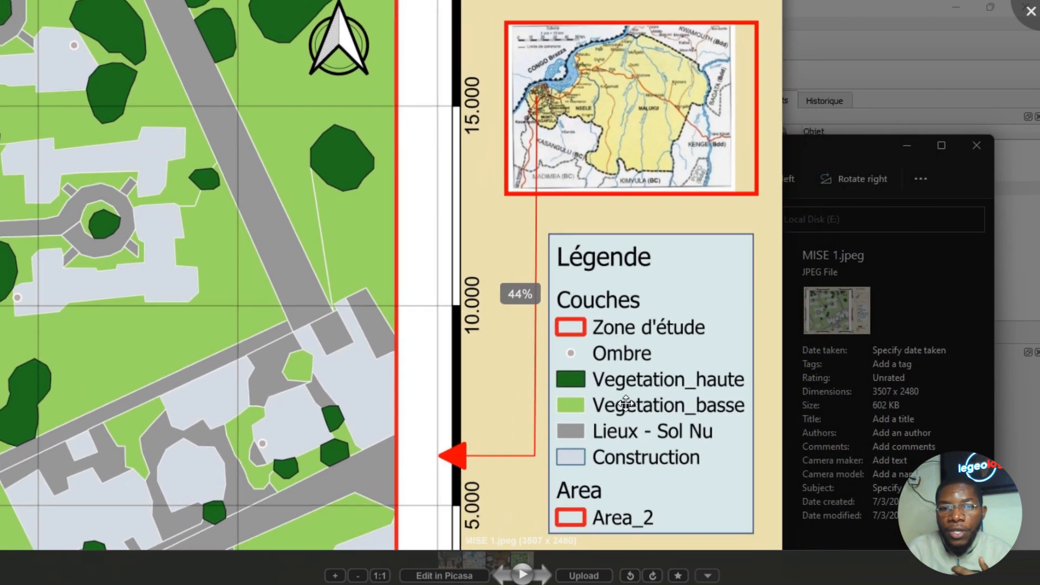
scroll(594, 320, down, 4)
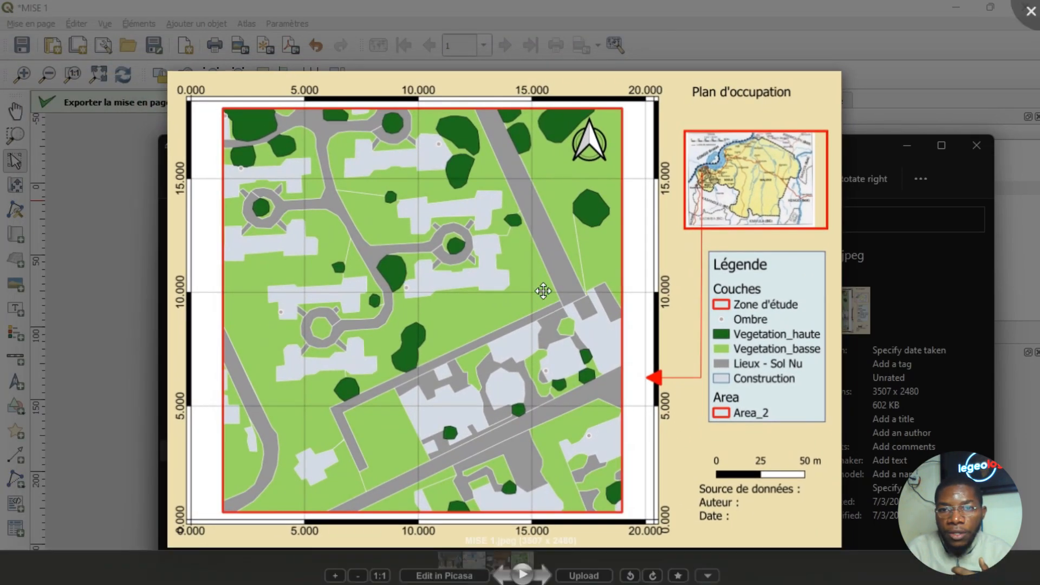
scroll(542, 291, up, 3)
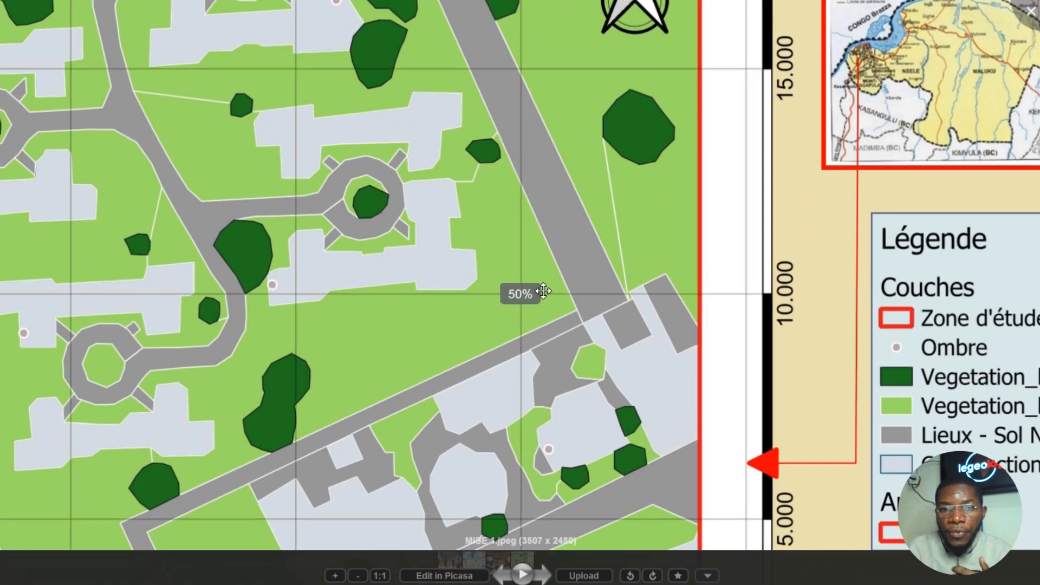